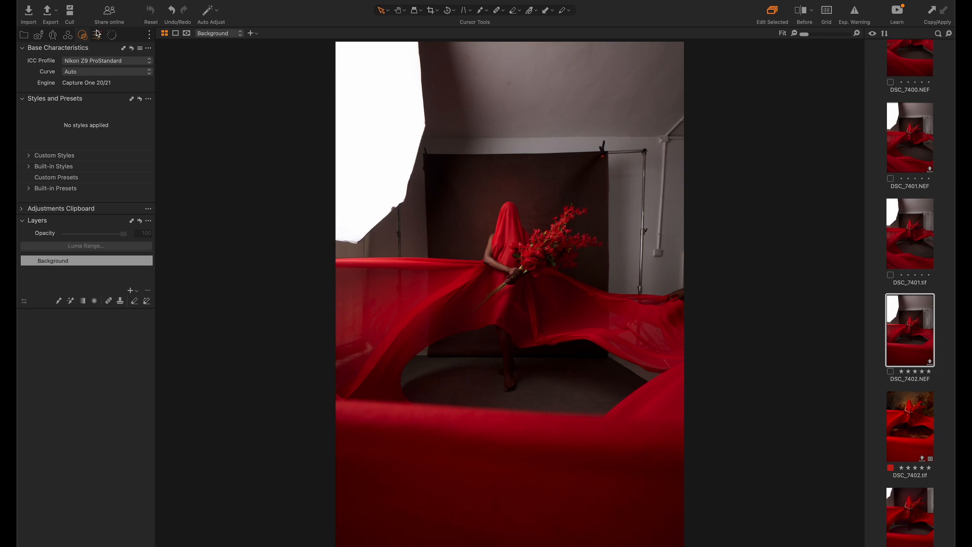
Step: Set the photo's Brightness to 13 and shift the sampled brown backdrop colour to Saturation 42.5 and Lightness -22.7 in the advanced Color Editor
drag(91, 273, 97, 274)
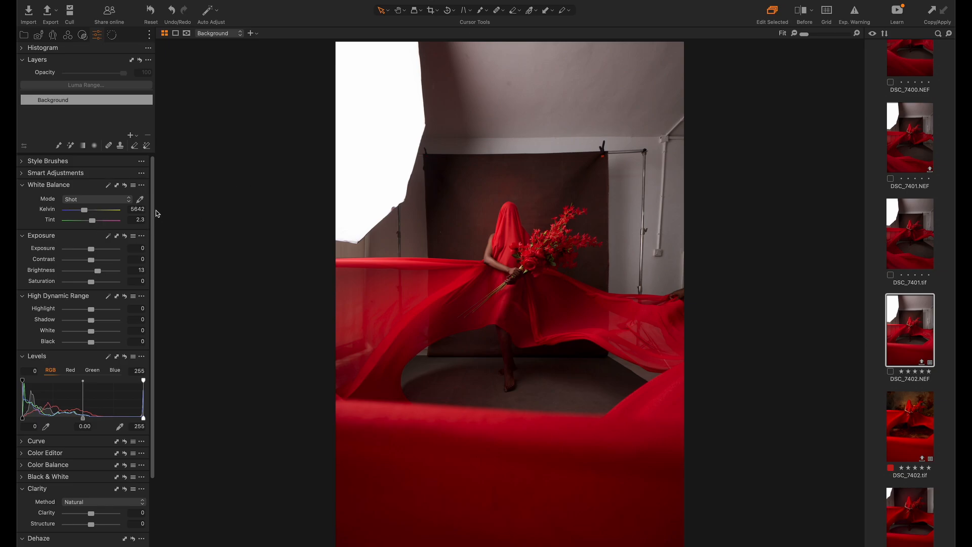
click(67, 36)
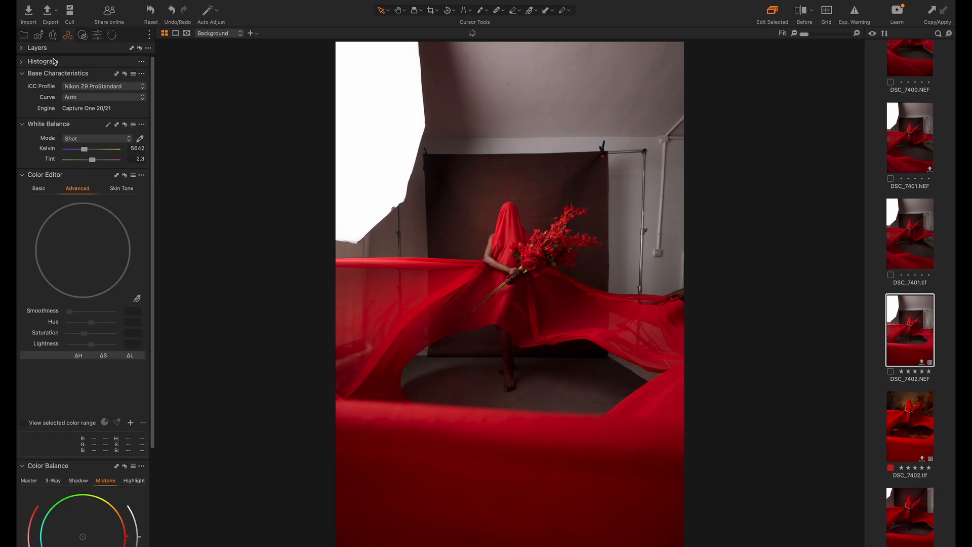
click(137, 299)
click(481, 211)
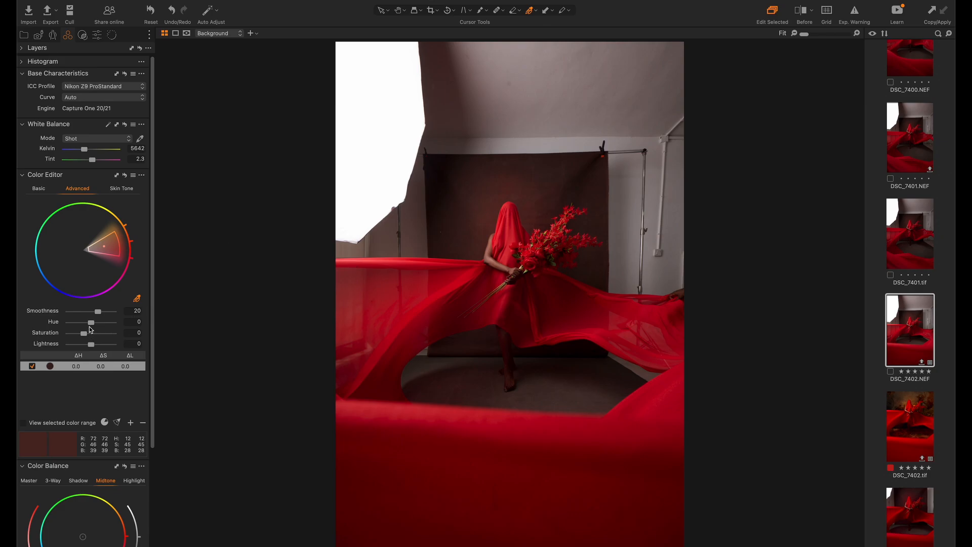
drag(90, 336, 86, 347)
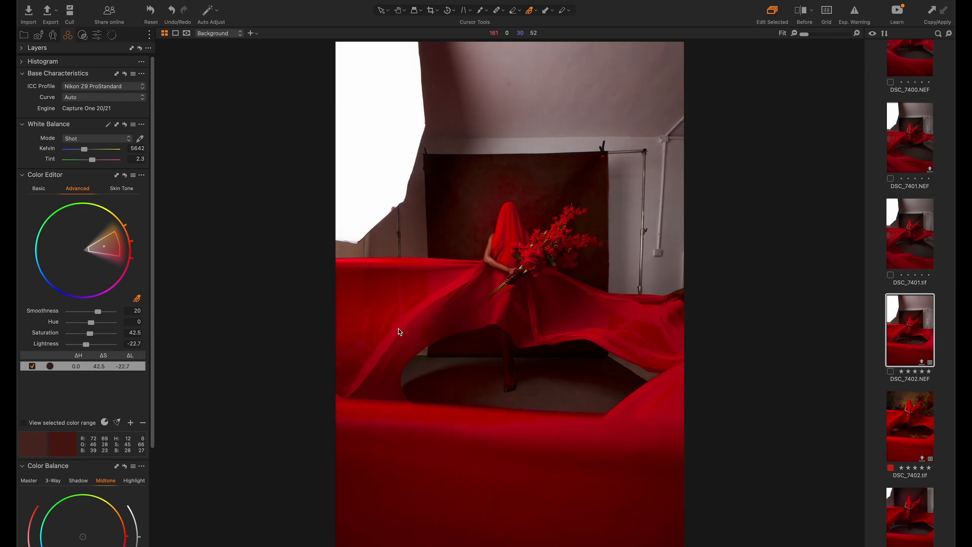
Step: Compare the unedited photo with the colour-adjusted version
key(y)
key(y)
key(y)
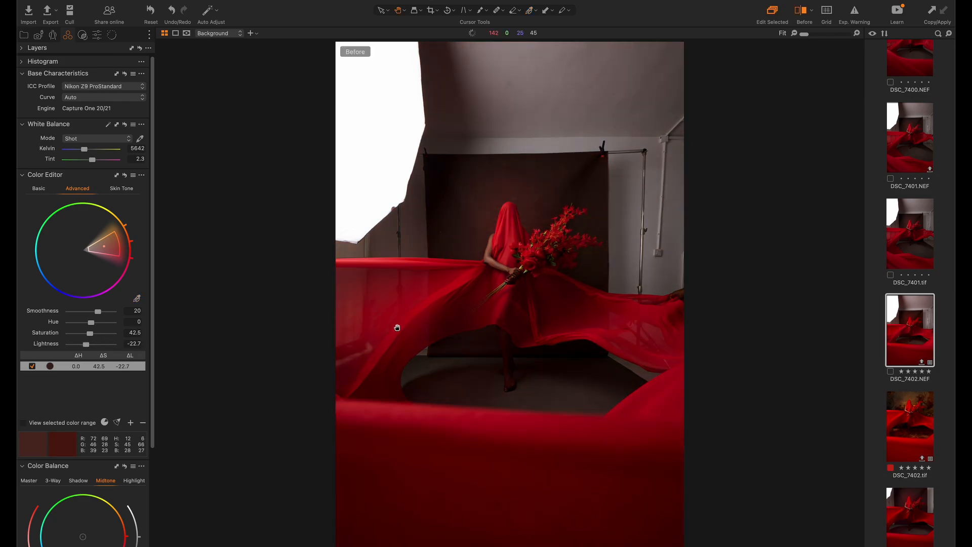
key(y)
key(y)
key(y)
key(y)
key(y)
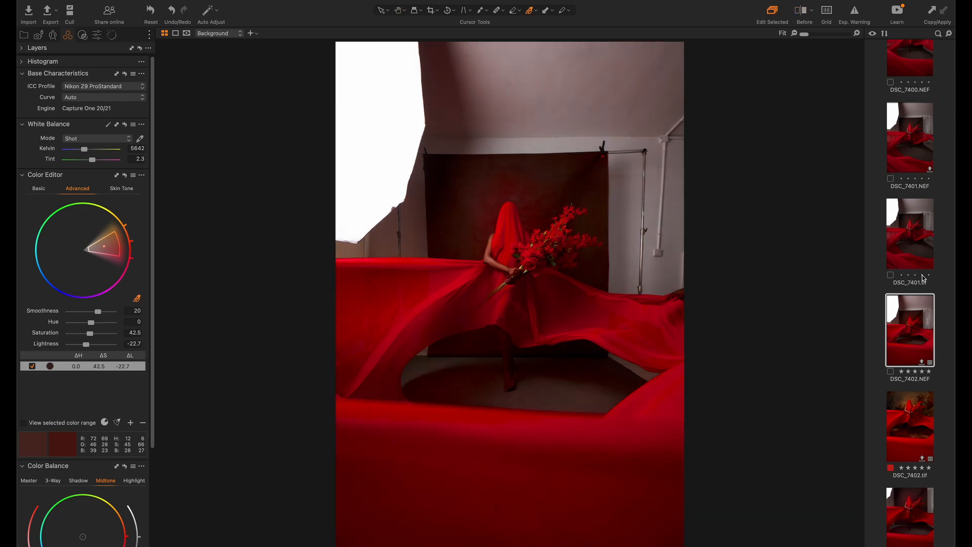
Step: Crop the photo at a 4x5 ratio, framing the veiled figure and red fabric more tightly, and leave the crop tool
key(c)
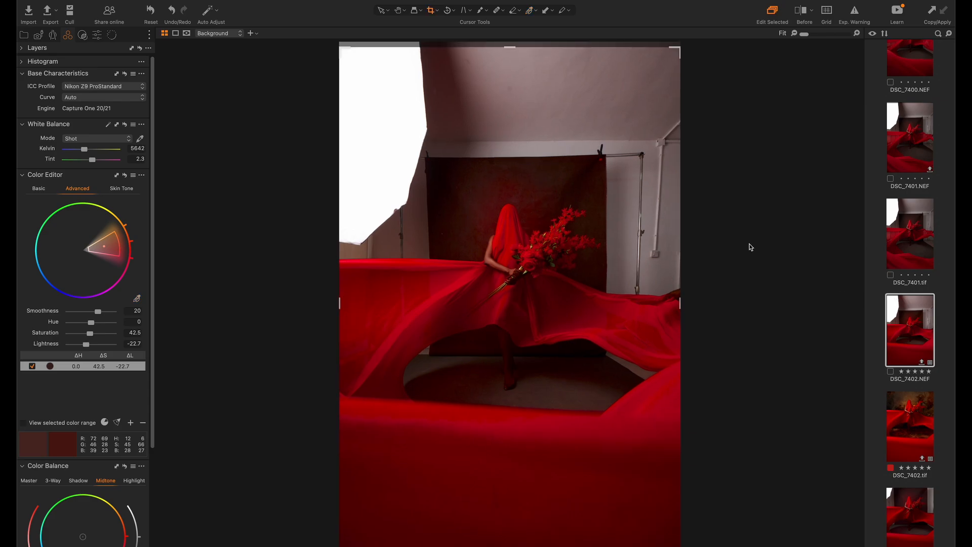
right_click(515, 185)
click(506, 146)
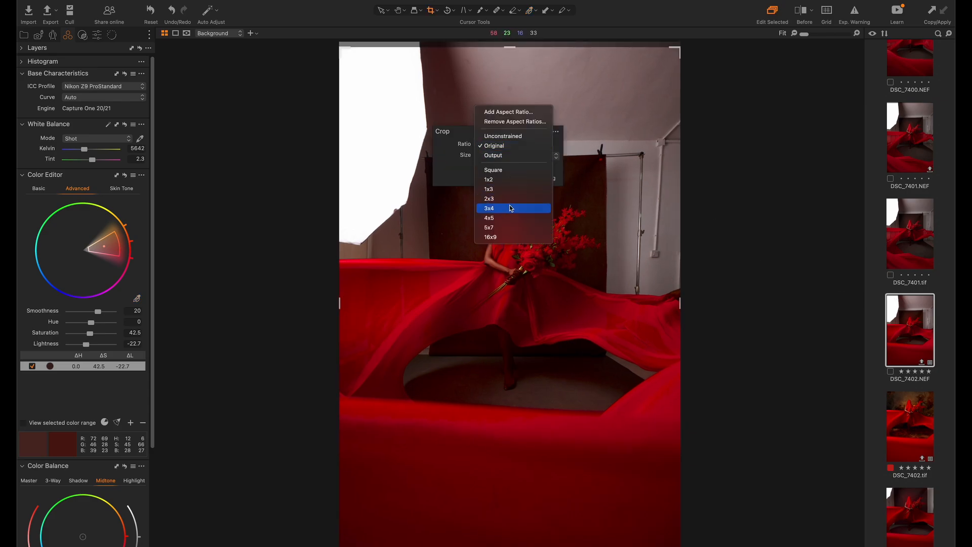
click(510, 221)
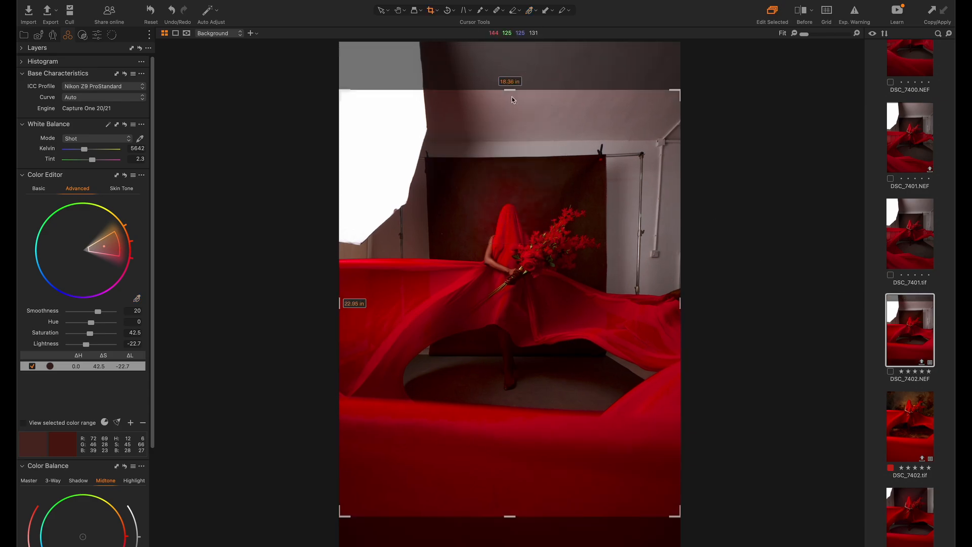
drag(511, 90, 516, 166)
drag(521, 227, 525, 232)
drag(545, 394, 548, 394)
key(v)
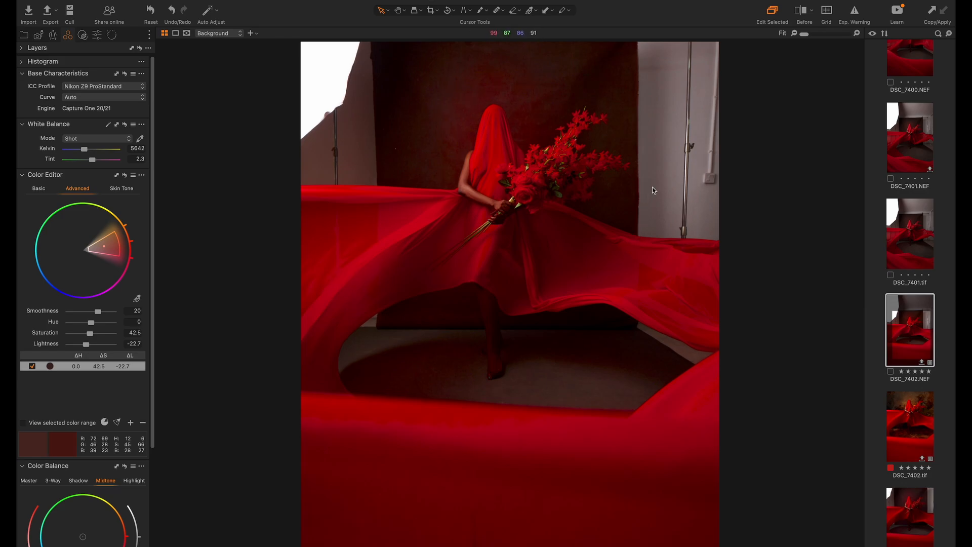
Step: View DSC_7402.tif for reference and send DSC_7402.NEF to Adobe Photoshop 2024 with Edit With
click(908, 418)
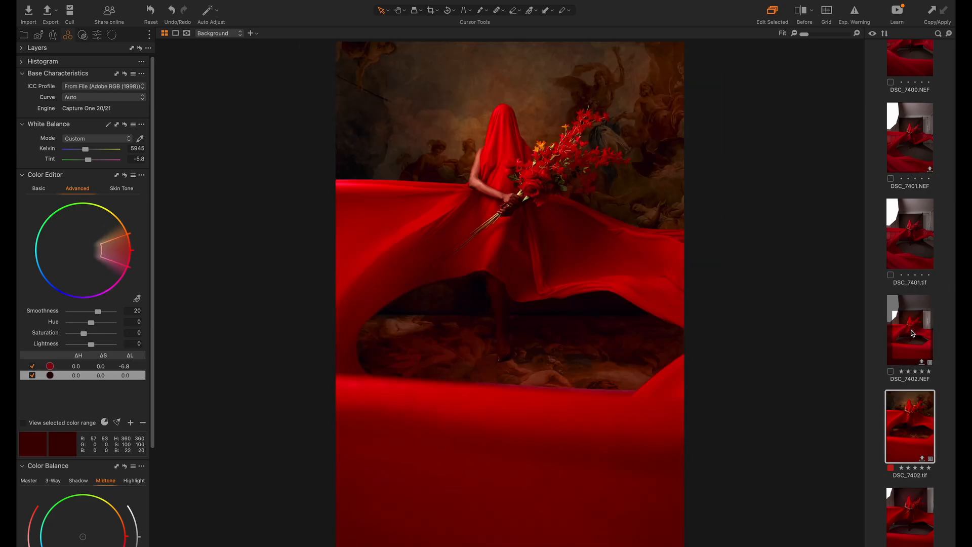
click(913, 335)
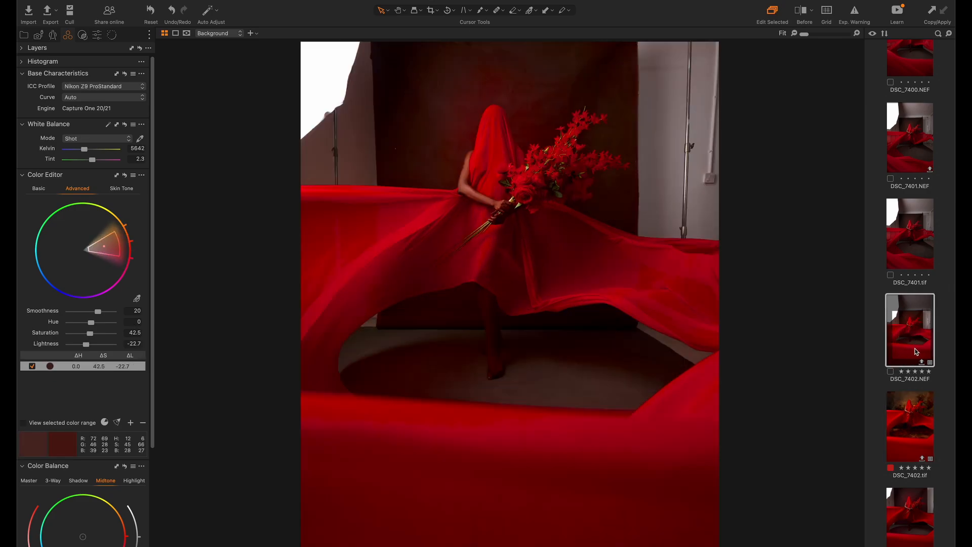
right_click(494, 179)
mouse_move(582, 266)
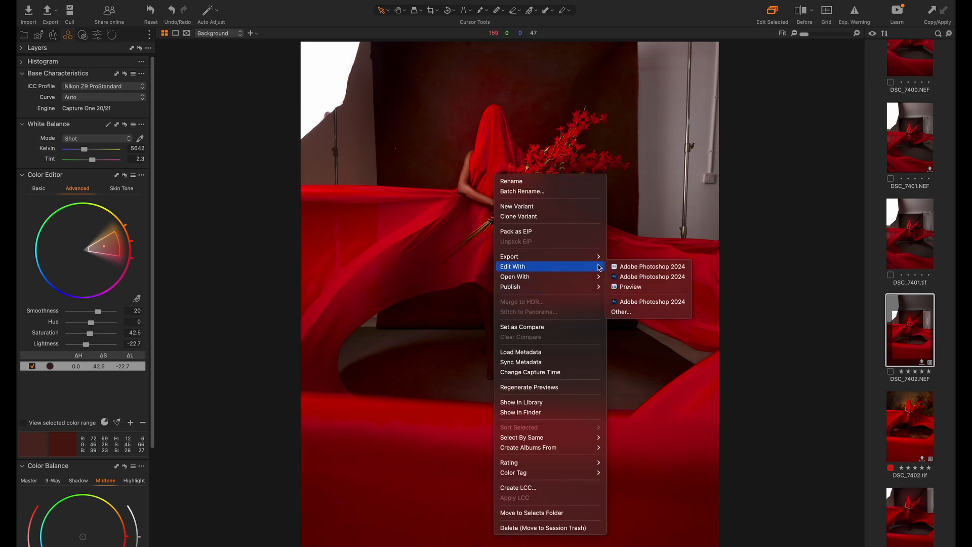
click(639, 278)
click(579, 389)
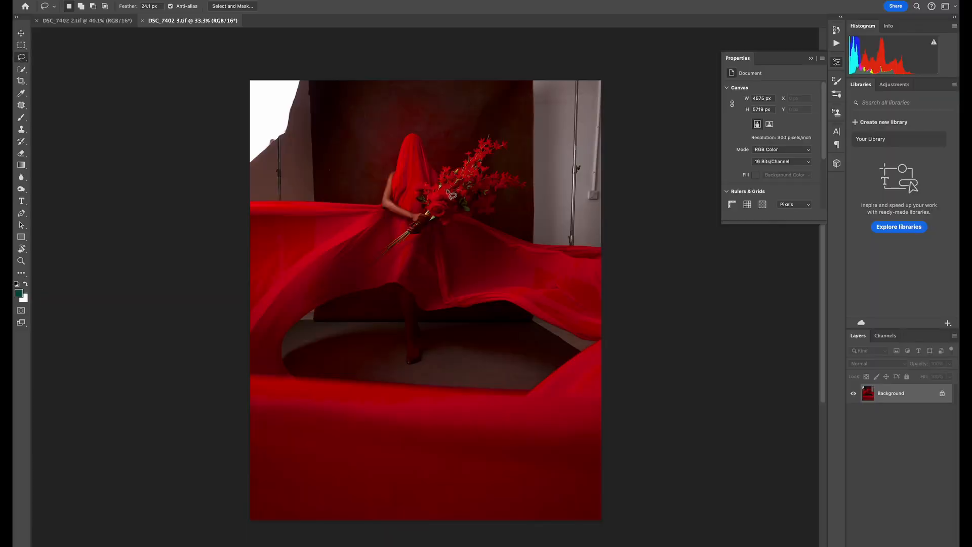
Step: Select the white softbox, adjoining wall and backdrop edge with rectangular marquees and replace them using Generative Fill
key(m)
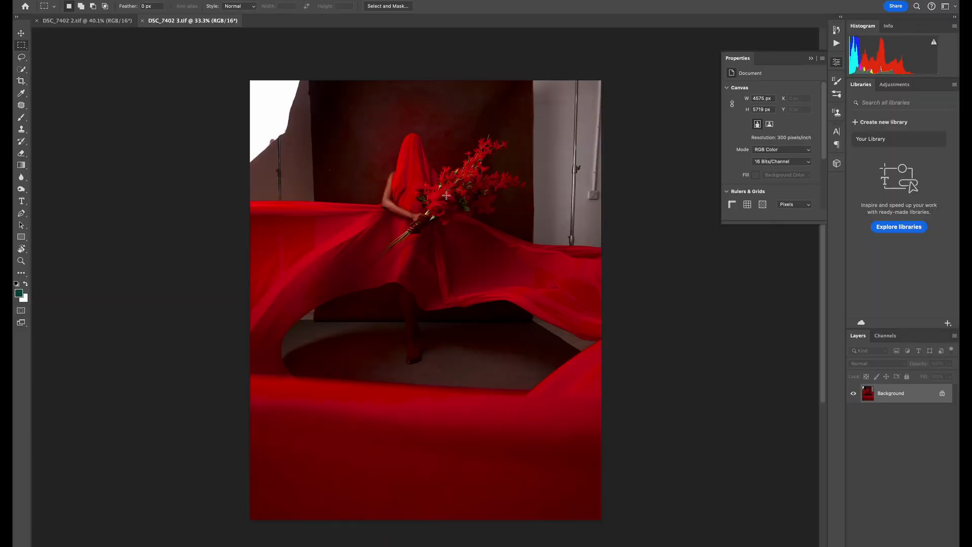
key(l)
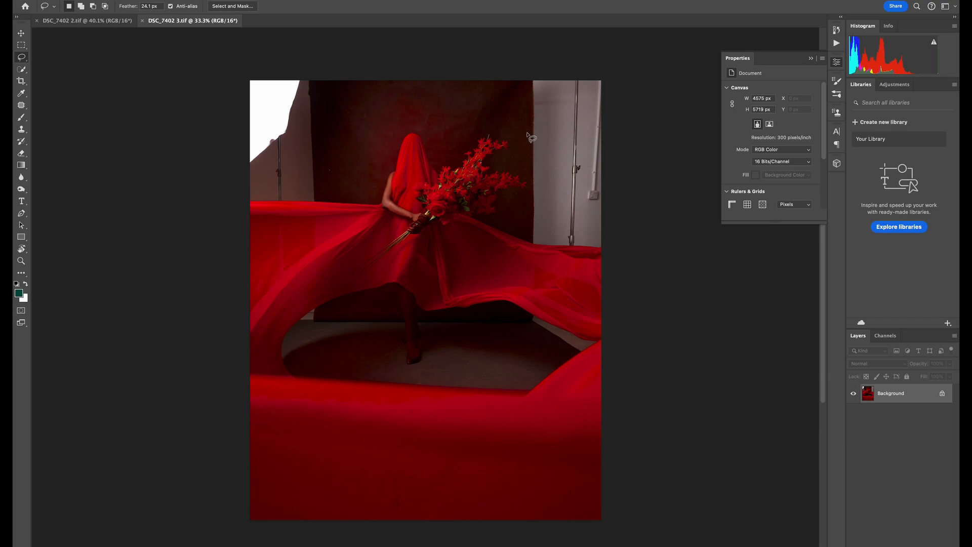
key(m)
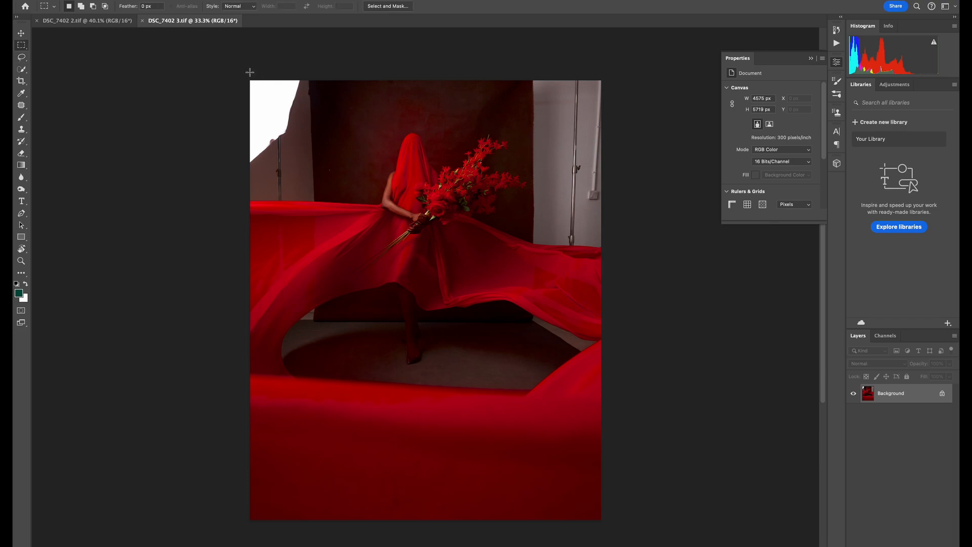
drag(250, 81, 323, 209)
key(shift)
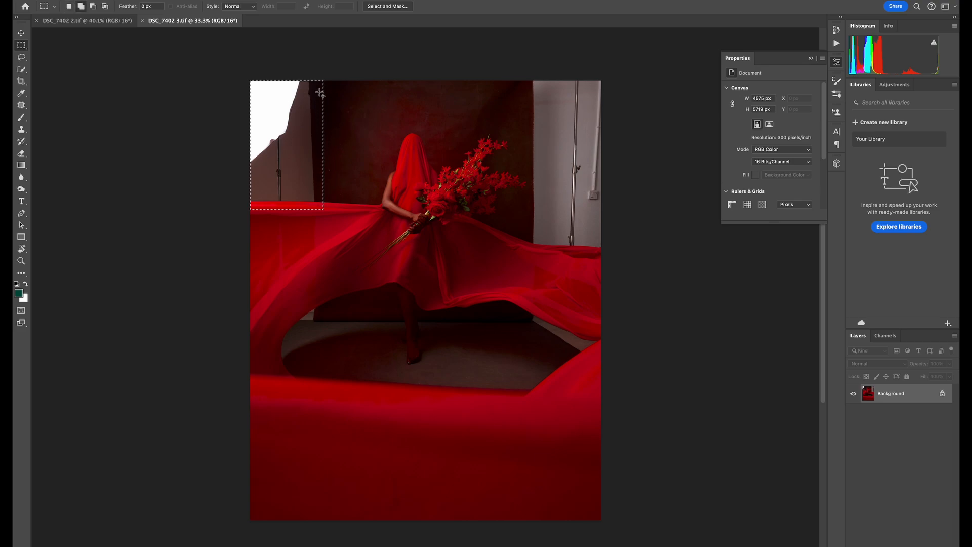
drag(313, 73, 359, 176)
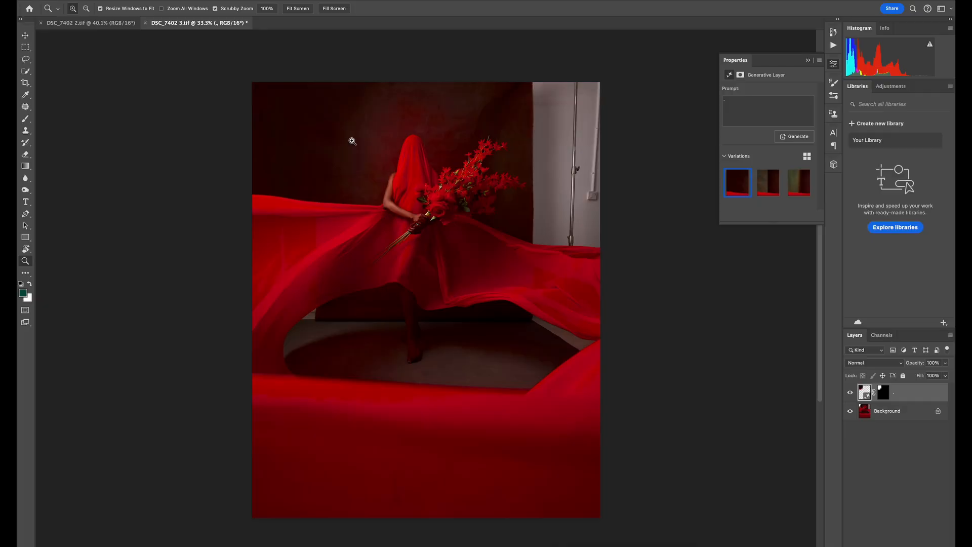
Step: Select the grey wall with the light stand and the two wall gaps beneath the fabric, and replace them using Generative Fill
mouse_move(347, 139)
mouse_down()
mouse_move(406, 142)
mouse_move(345, 139)
mouse_up()
drag(367, 178, 305, 205)
drag(386, 204, 360, 202)
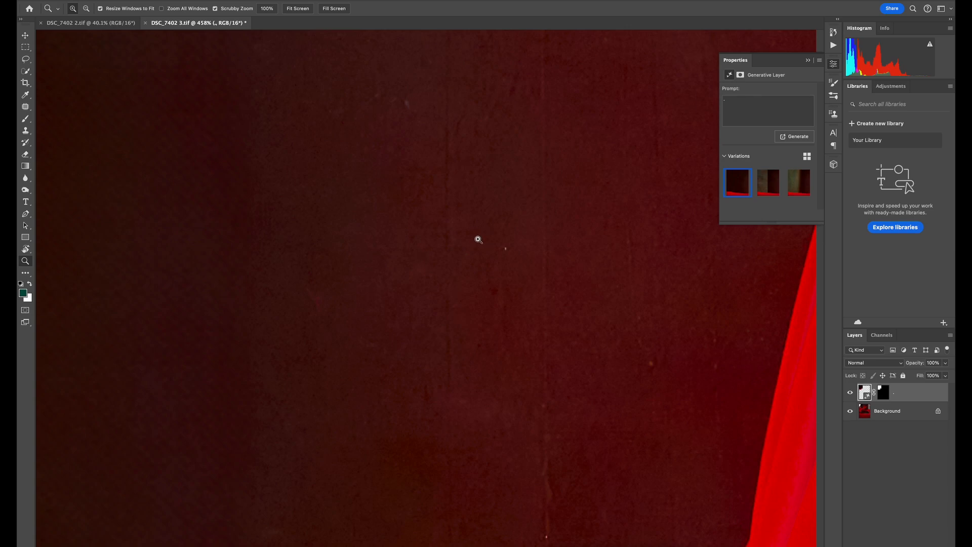
key(super+0)
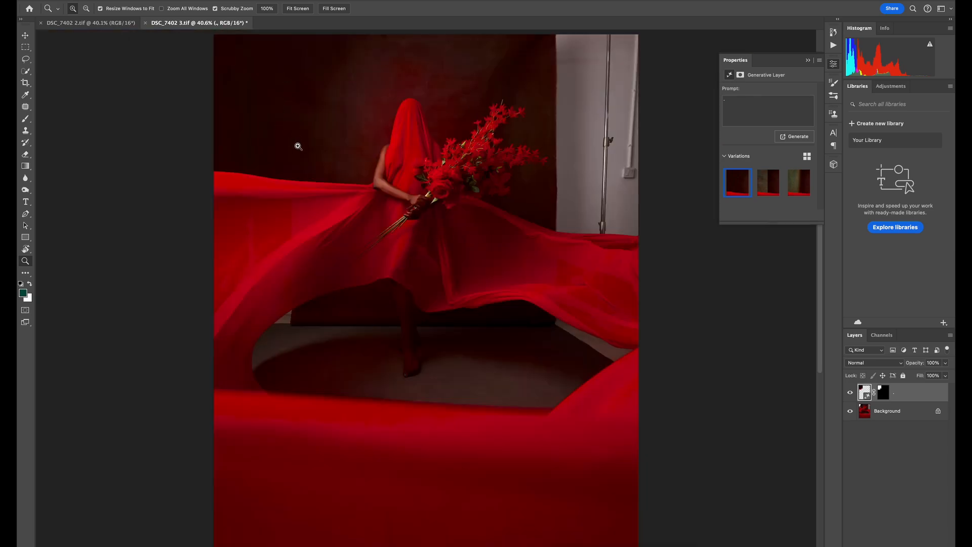
key(m)
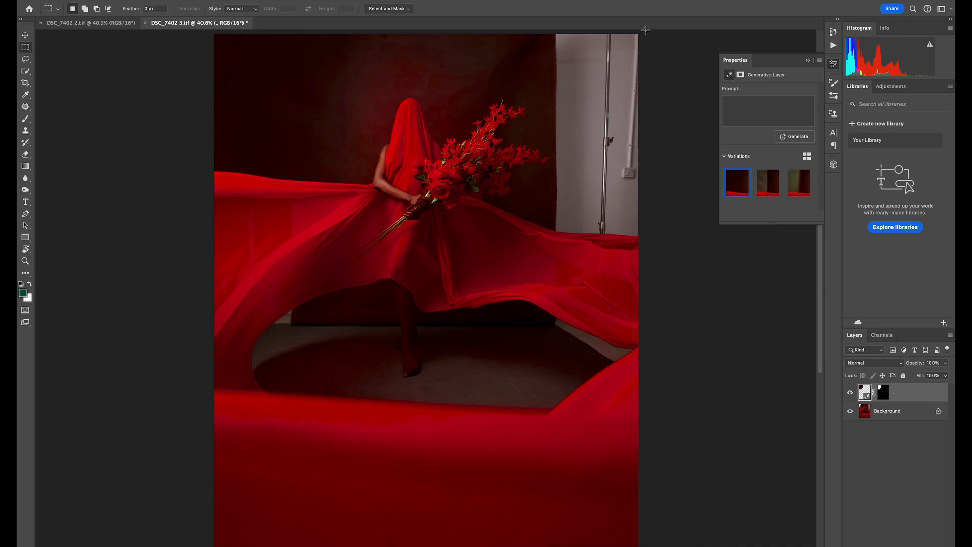
drag(644, 32, 552, 237)
key(shift)
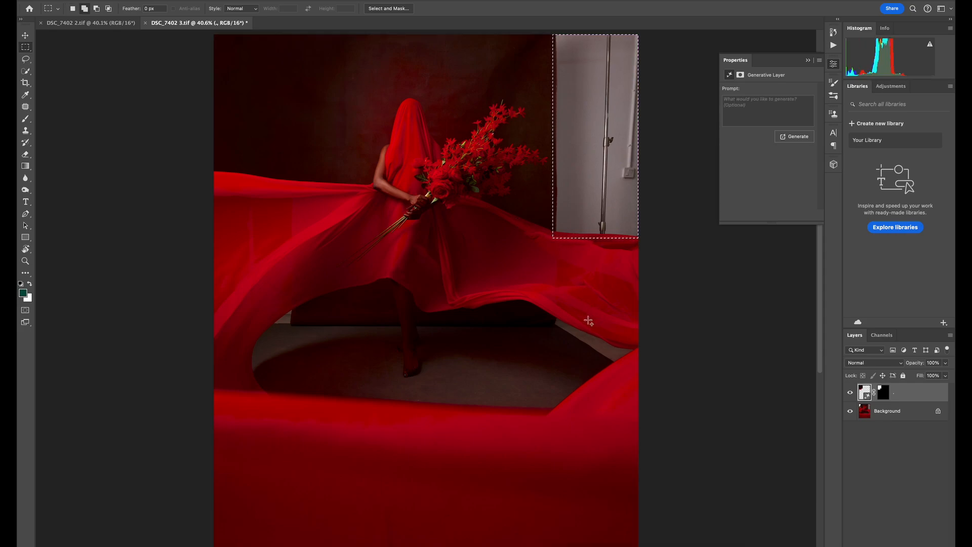
drag(552, 314, 638, 367)
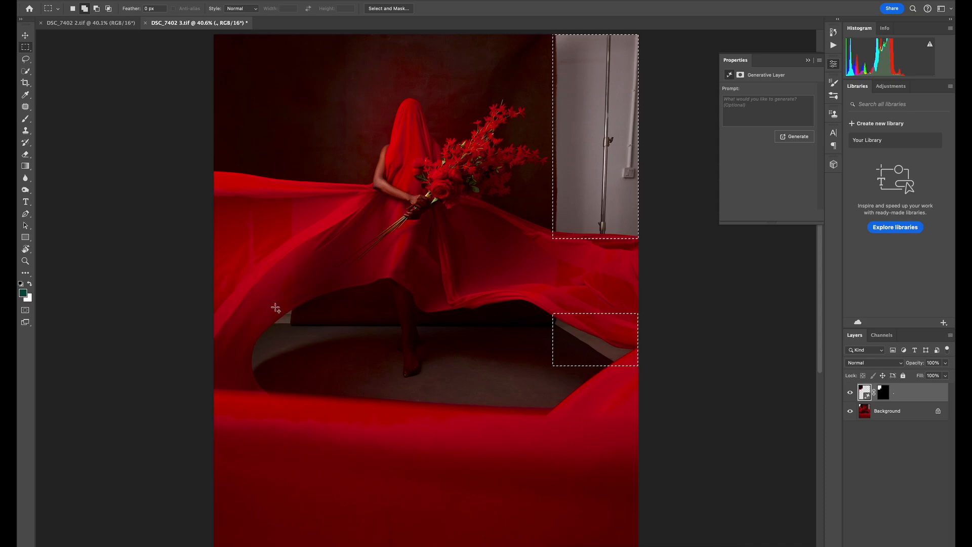
drag(272, 304, 298, 331)
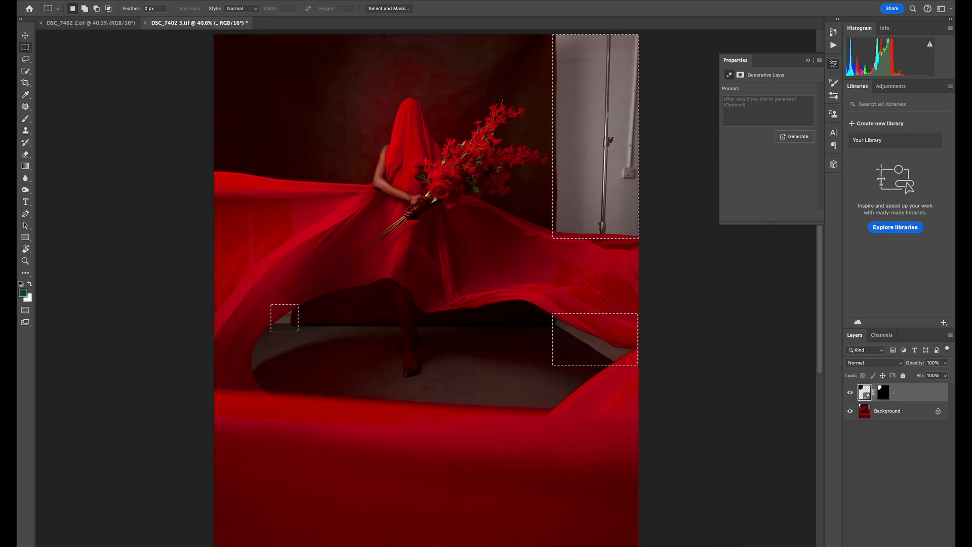
key(F2)
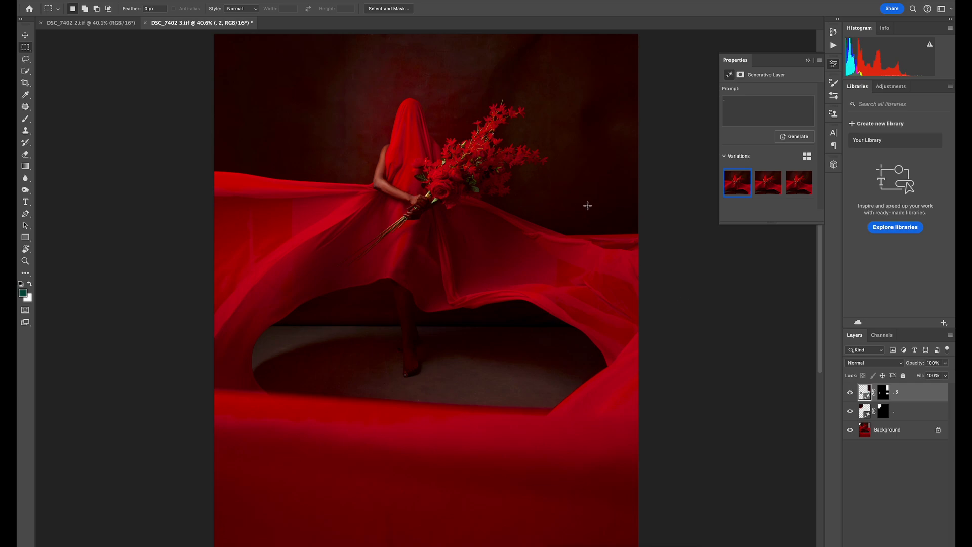
Step: Choose the second variation for the newest generative layer and compare the composite with the Background layer alone
mouse_move(735, 188)
click(760, 186)
click(796, 186)
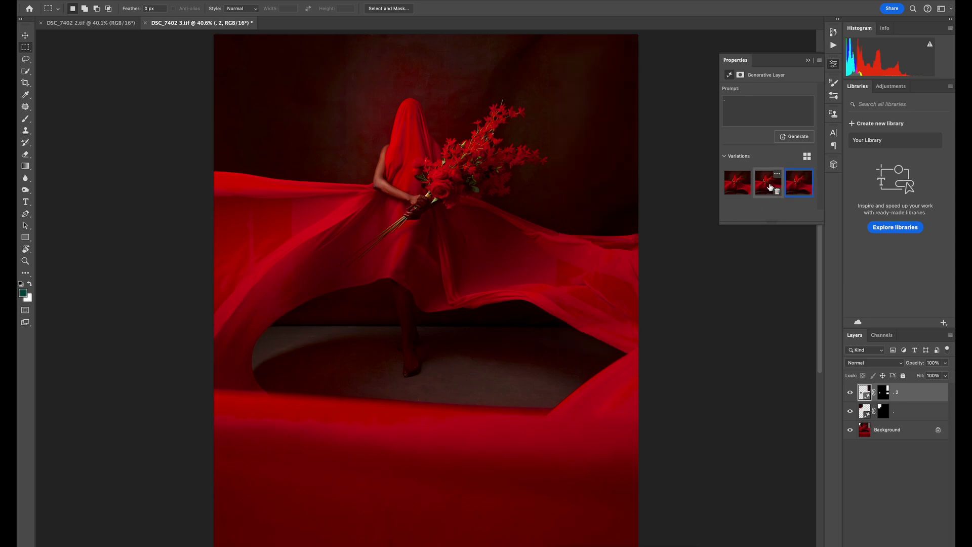
click(758, 195)
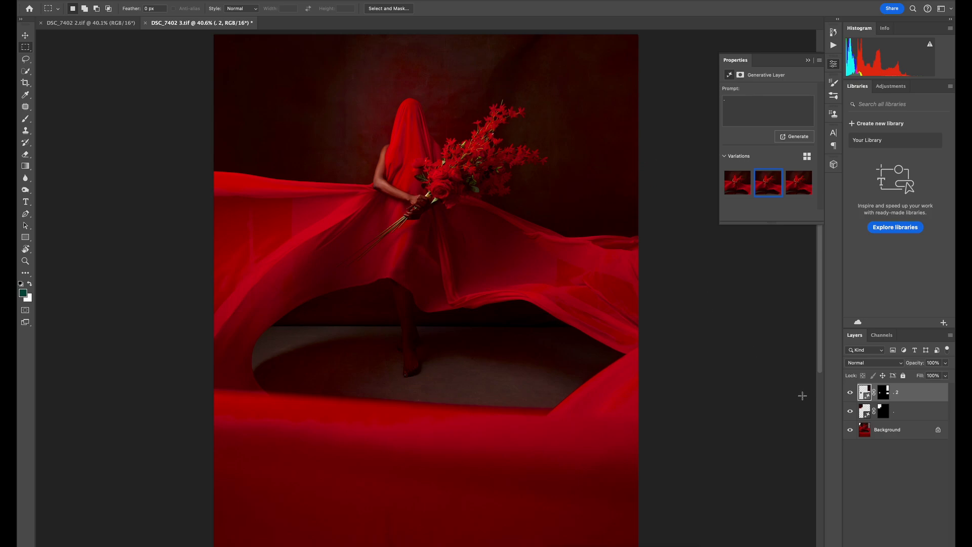
alt+click(850, 431)
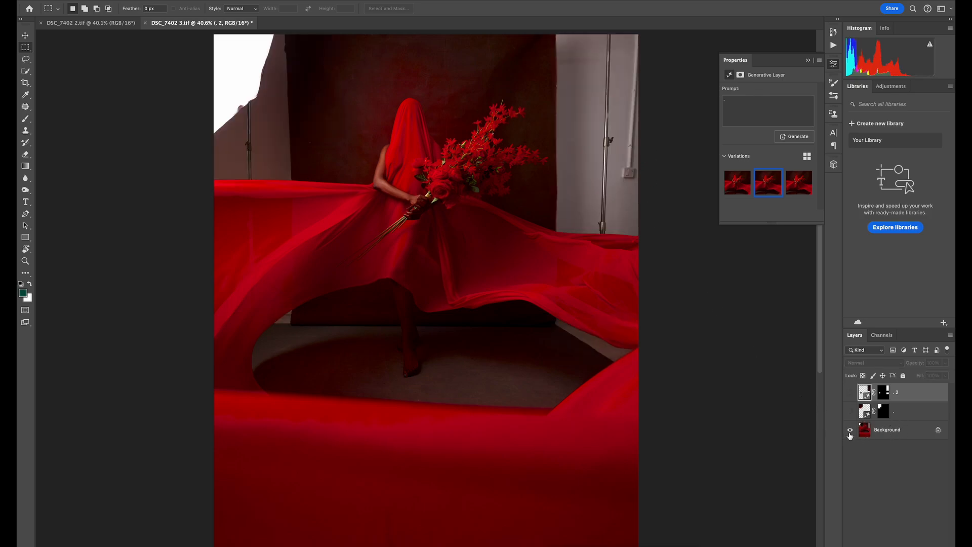
alt+click(850, 434)
alt+click(850, 435)
alt+click(852, 437)
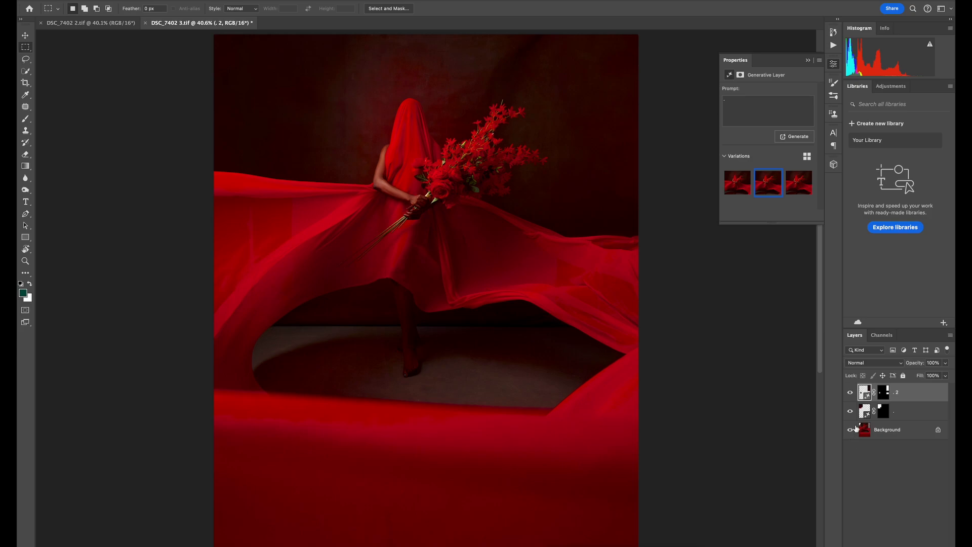
Step: Lasso the see-through fabric patches on both sides of the figure and regenerate them with Generative Fill
key(z)
drag(268, 231, 314, 225)
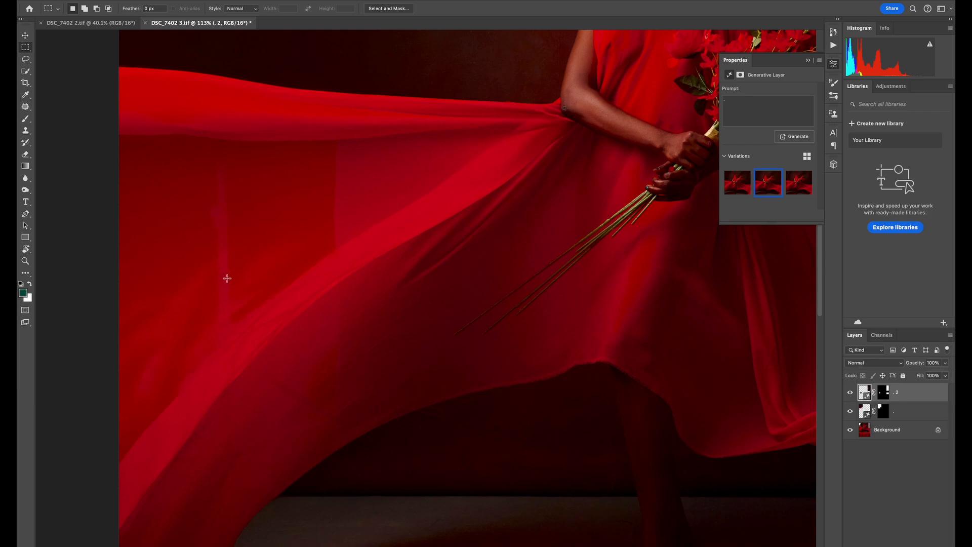
key(l)
mouse_move(364, 135)
mouse_down()
mouse_move(264, 141)
mouse_move(130, 222)
mouse_move(241, 360)
mouse_move(349, 258)
mouse_move(352, 224)
mouse_up()
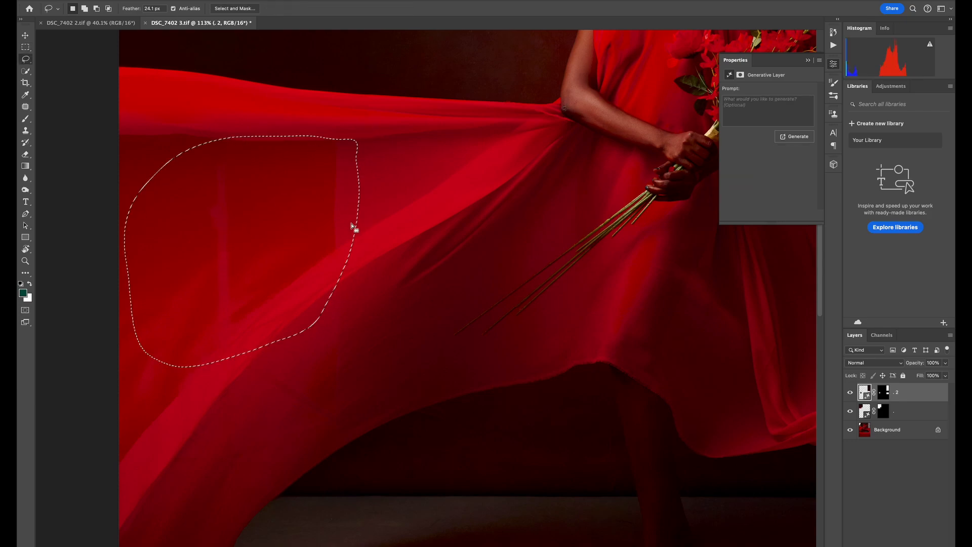
mouse_move(341, 301)
mouse_down()
mouse_move(352, 425)
mouse_move(324, 417)
mouse_move(306, 303)
mouse_up()
key(space)
drag(774, 236, 338, 212)
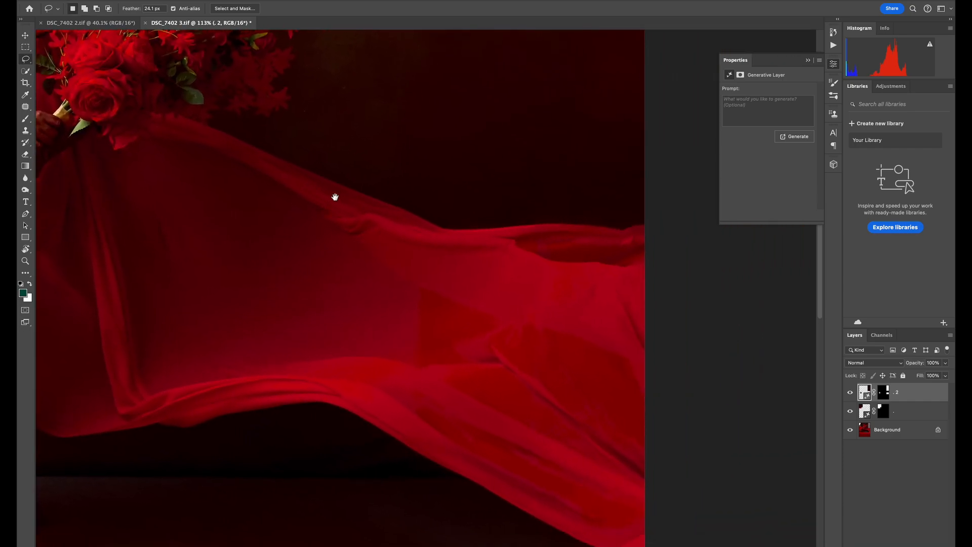
key(shift)
mouse_move(468, 289)
mouse_down()
mouse_move(349, 314)
mouse_move(441, 380)
mouse_move(658, 466)
mouse_move(692, 370)
mouse_move(609, 321)
mouse_move(526, 295)
mouse_up()
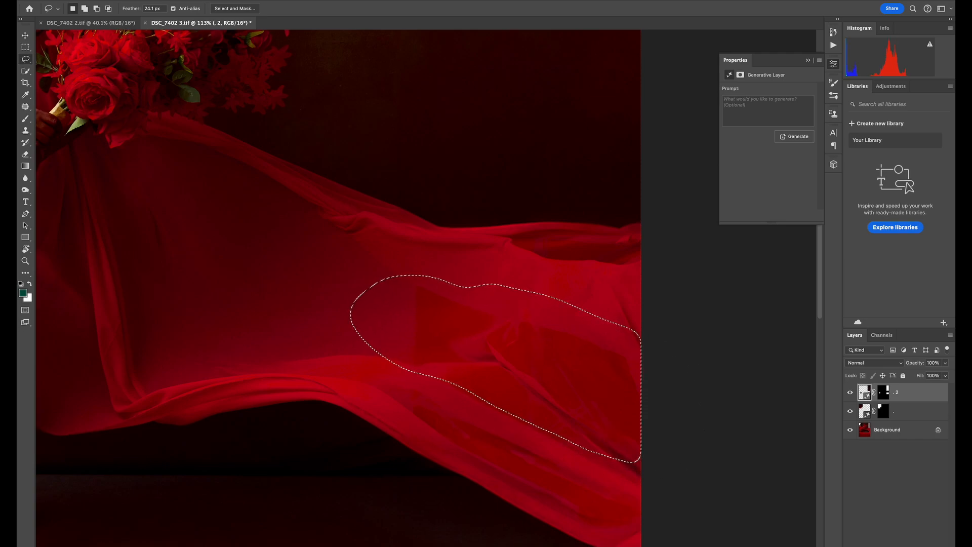
key(F2)
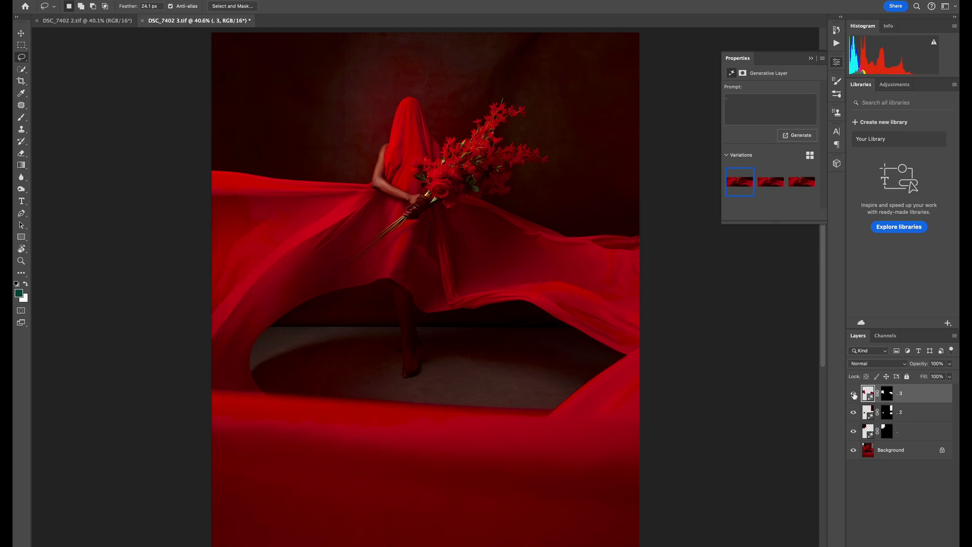
Step: Choose the second variation for the newest generative layer and flatten all layers into the Background
click(772, 184)
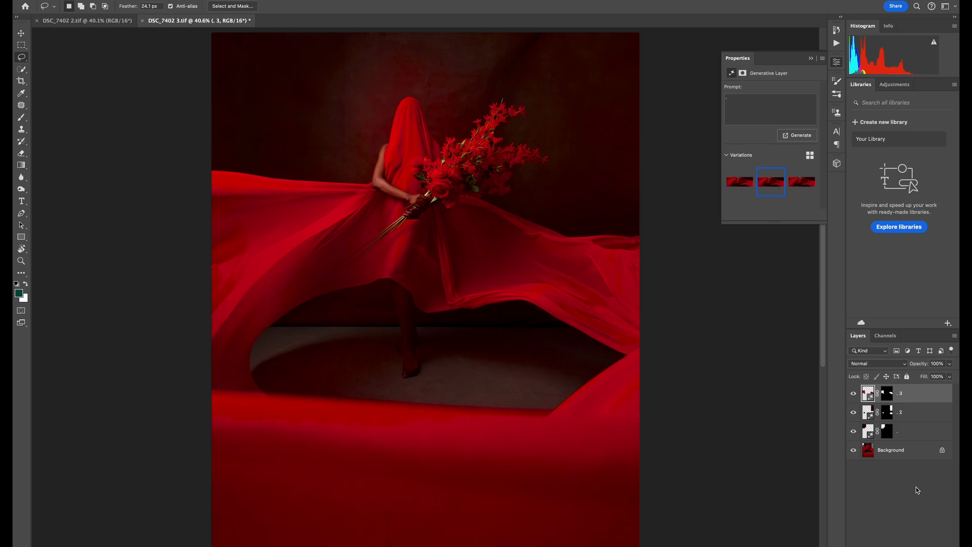
key(super+shift+e)
Step: Repair the thin vertical crease lines on the backdrop above the bouquet with the Patch tool, sampling clean backdrop nearby
key(z)
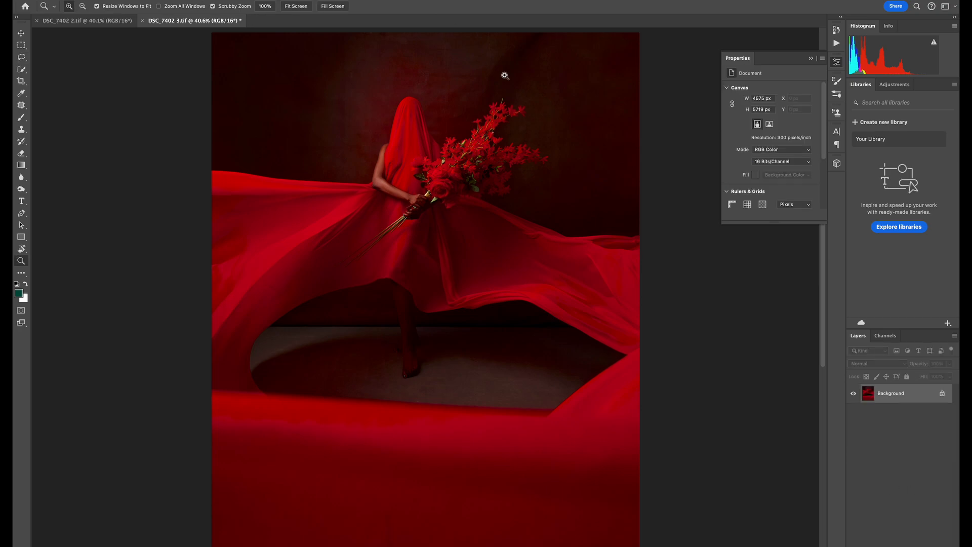
drag(523, 80, 543, 225)
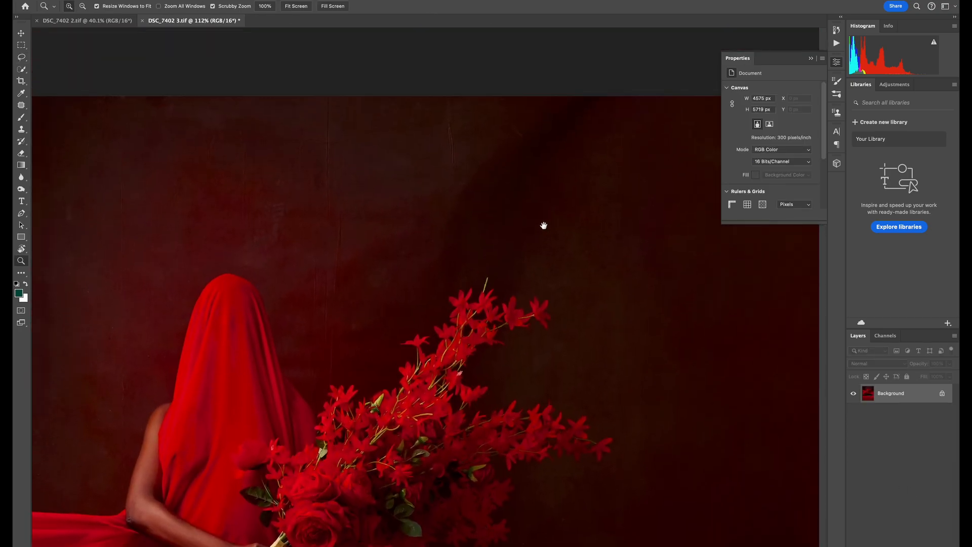
key(j)
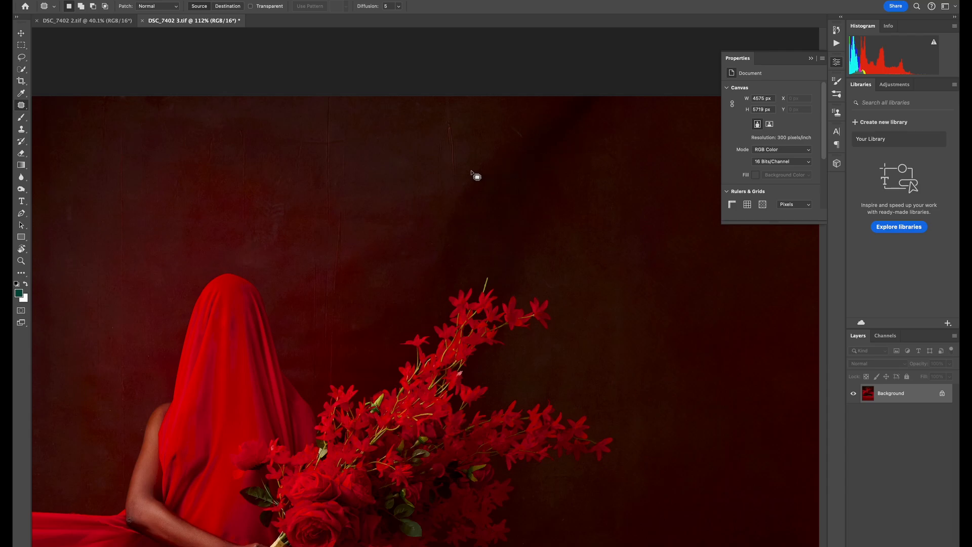
mouse_move(441, 120)
mouse_down()
mouse_move(446, 86)
mouse_move(441, 114)
mouse_up()
drag(450, 154, 420, 178)
key(super+d)
mouse_move(356, 153)
mouse_down()
mouse_move(335, 84)
mouse_move(355, 151)
mouse_up()
drag(347, 150, 373, 151)
key(super+d)
Step: Patch out the scuff marks and the vertical crease on the backdrop around the veiled head
mouse_move(295, 217)
mouse_down()
mouse_move(290, 244)
mouse_move(275, 170)
mouse_move(294, 216)
mouse_up()
drag(284, 212, 361, 164)
key(super+d)
mouse_move(332, 221)
mouse_down()
mouse_move(312, 358)
mouse_move(321, 380)
mouse_move(341, 273)
mouse_move(336, 227)
mouse_move(358, 259)
mouse_move(352, 218)
mouse_up()
key(super+d)
drag(349, 223, 387, 226)
key(super+d)
Step: Patch the dark diagonal shadow on the backdrop above the flowers with lighter backdrop texture
mouse_move(483, 132)
mouse_down()
mouse_move(423, 198)
mouse_move(655, 106)
mouse_move(479, 67)
mouse_move(483, 131)
mouse_up()
drag(548, 176, 347, 181)
key(super+d)
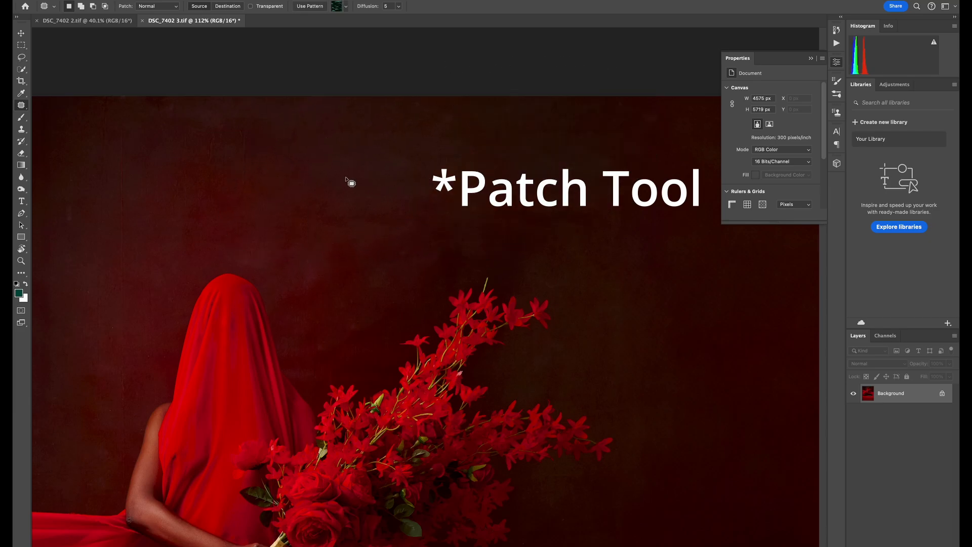
drag(429, 149, 433, 188)
key(super+d)
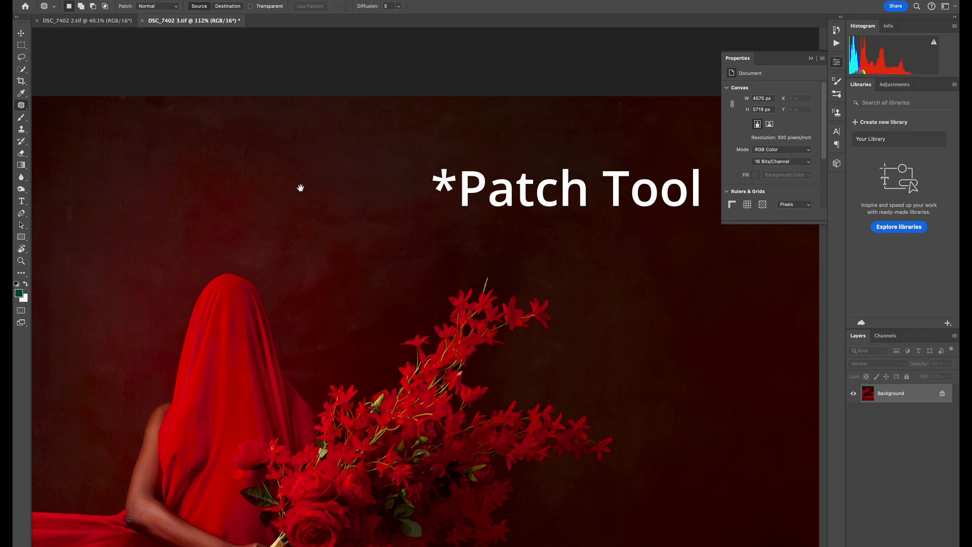
Step: Patch the remaining creases and blemishes along the upper edge of the backdrop, above the veiled head
drag(242, 201, 337, 181)
mouse_move(333, 103)
mouse_down()
mouse_move(276, 88)
mouse_move(316, 172)
mouse_move(363, 116)
mouse_move(313, 103)
mouse_up()
drag(341, 133, 420, 136)
key(super+d)
mouse_move(234, 190)
mouse_down()
mouse_move(200, 160)
mouse_move(243, 167)
mouse_move(235, 186)
mouse_up()
drag(226, 172, 261, 172)
key(super+d)
mouse_move(203, 96)
mouse_down()
mouse_move(314, 83)
mouse_move(173, 83)
mouse_move(233, 142)
mouse_move(238, 128)
mouse_move(291, 158)
mouse_up()
key(super+d)
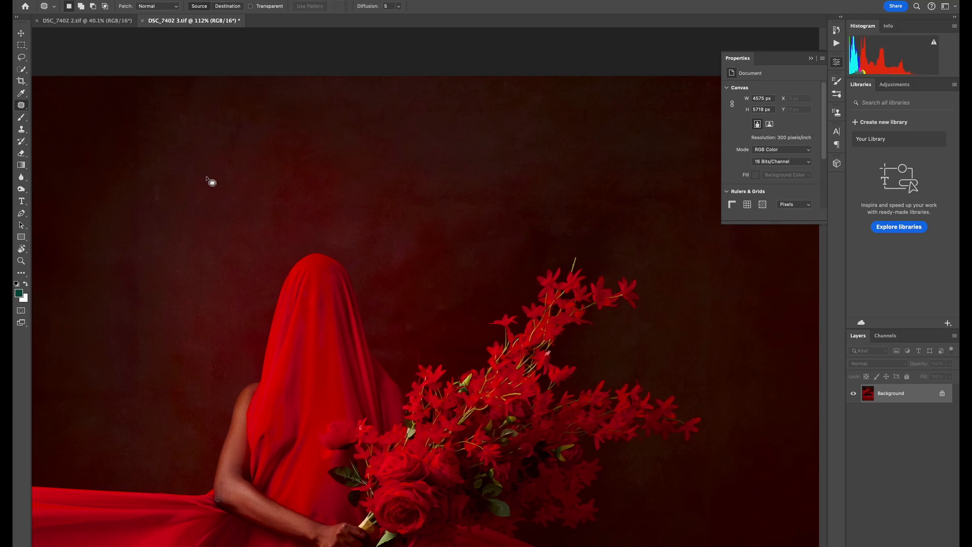
Step: Patch the uneven spots on the backdrop to the left of the figure and clear the selection
drag(172, 208, 308, 186)
drag(272, 152, 314, 148)
key(super+d)
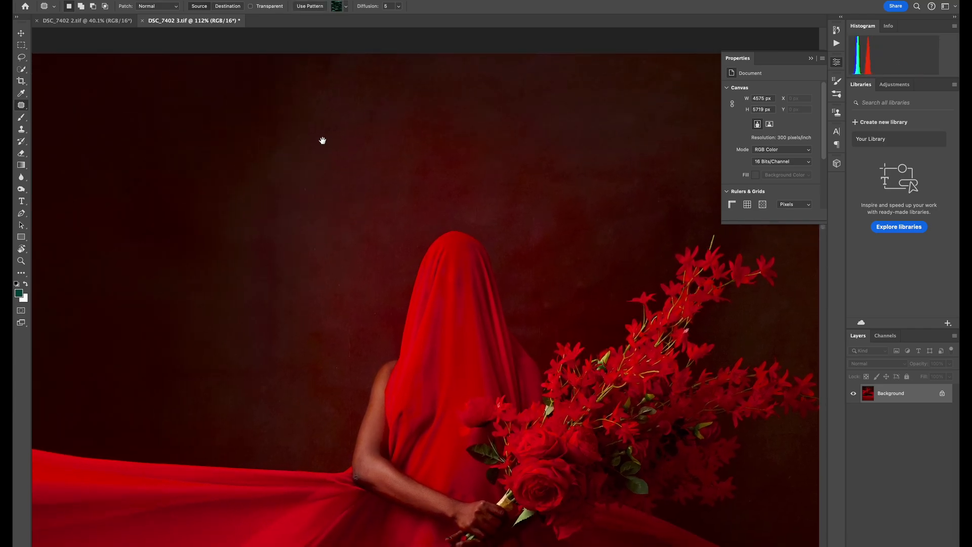
scroll(340, 184, up, 2)
mouse_move(357, 124)
mouse_down()
mouse_move(300, 205)
mouse_move(353, 120)
mouse_up()
key(super+d)
Step: Duplicate the retouched Background layer
key(z)
drag(473, 156, 572, 84)
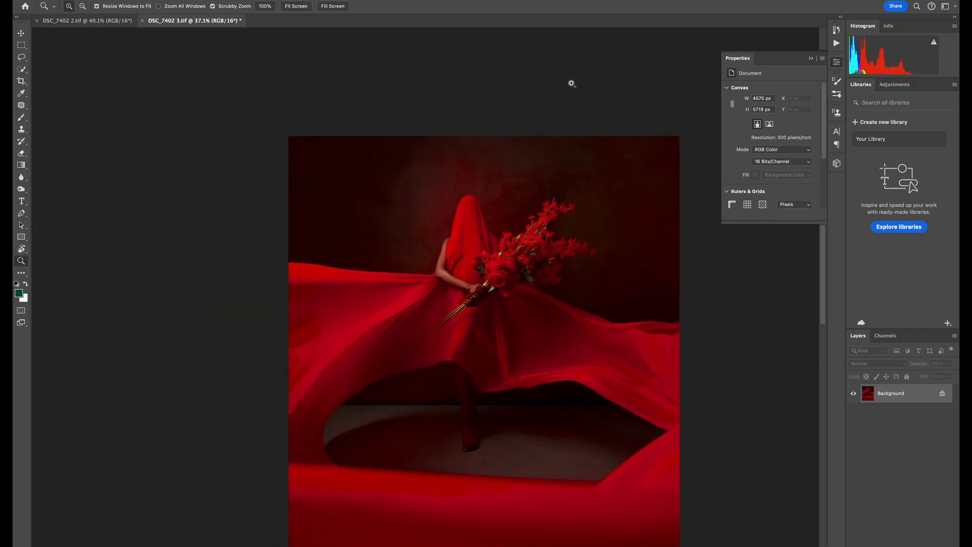
mouse_move(463, 182)
mouse_down()
mouse_move(486, 180)
mouse_move(469, 147)
mouse_move(451, 180)
mouse_up()
key(j)
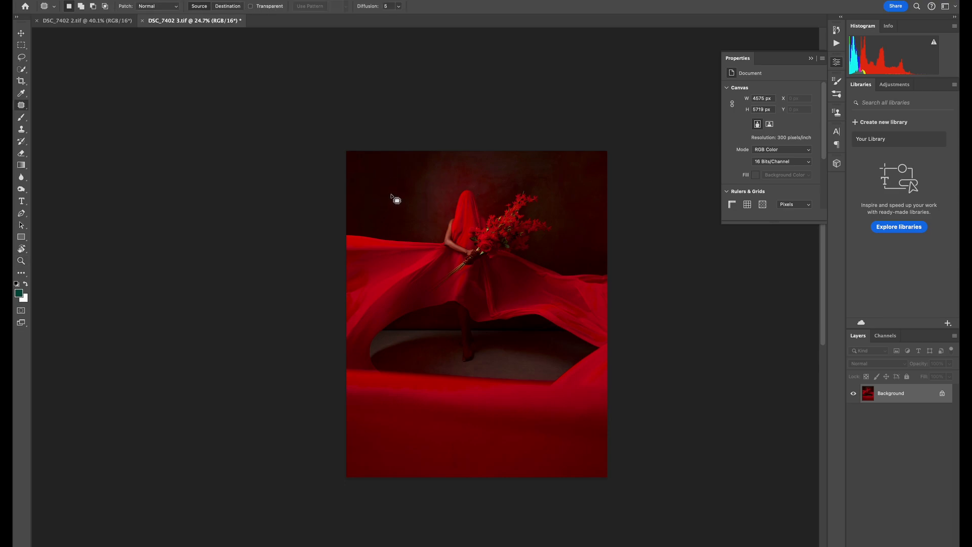
key(ctrl+j)
Step: Marquee a square of backdrop directly above the veiled head and copy it onto its own layer
key(m)
drag(375, 243, 417, 280)
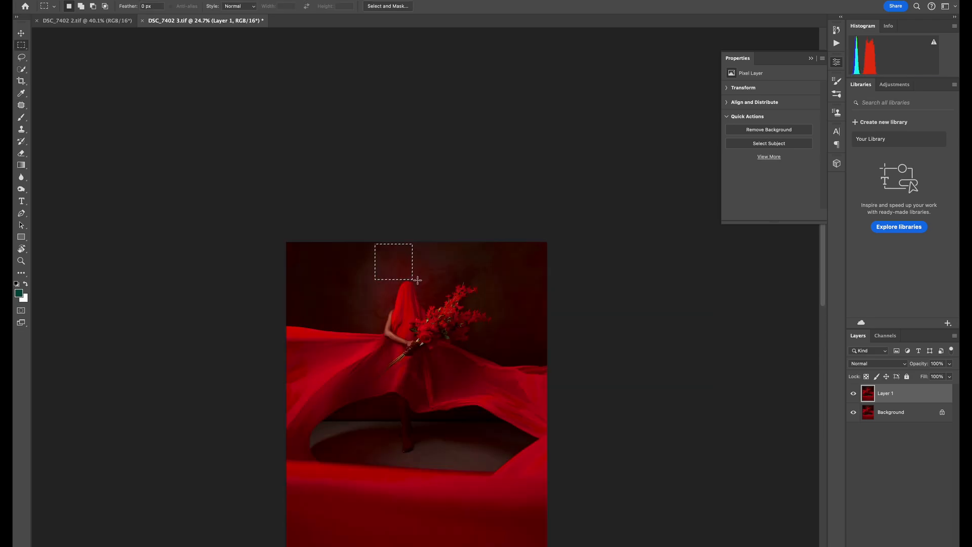
click(440, 238)
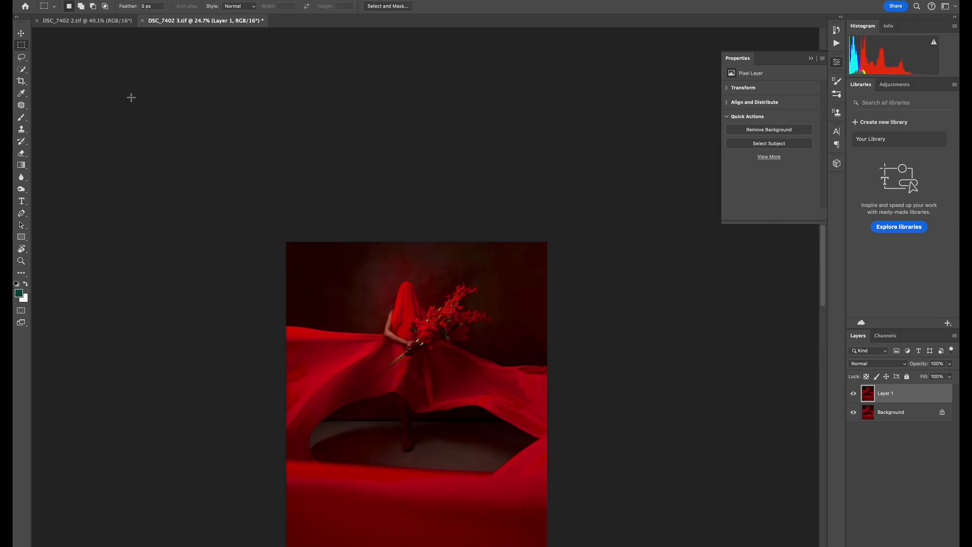
drag(380, 242, 418, 280)
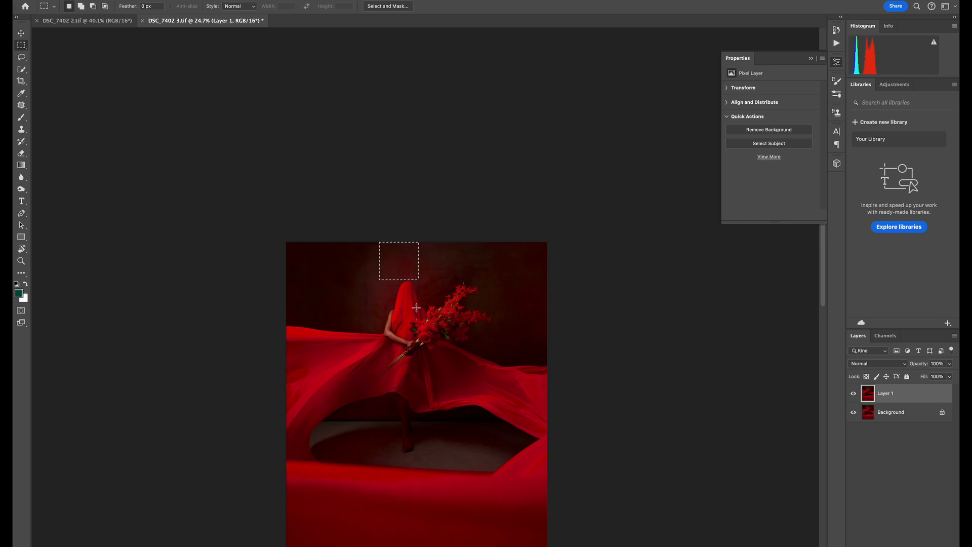
key(super+j)
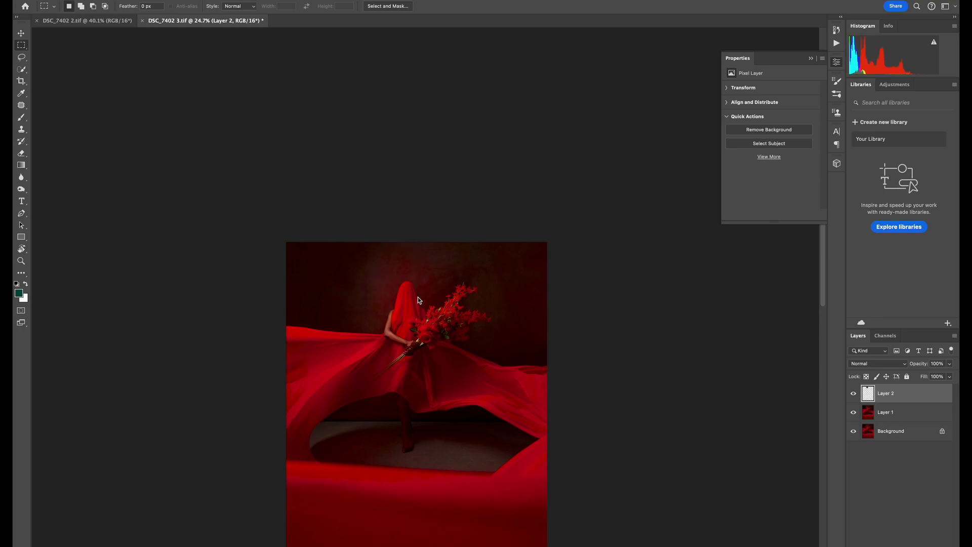
Step: Move the copied backdrop square to the image's upper-left corner and scale it proportionally to about 264%
key(v)
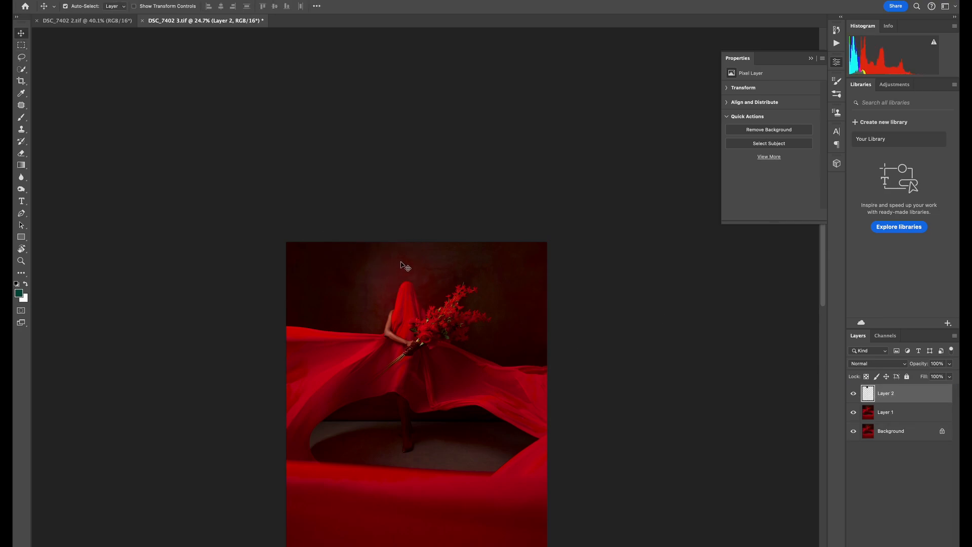
drag(397, 259, 300, 257)
key(super+t)
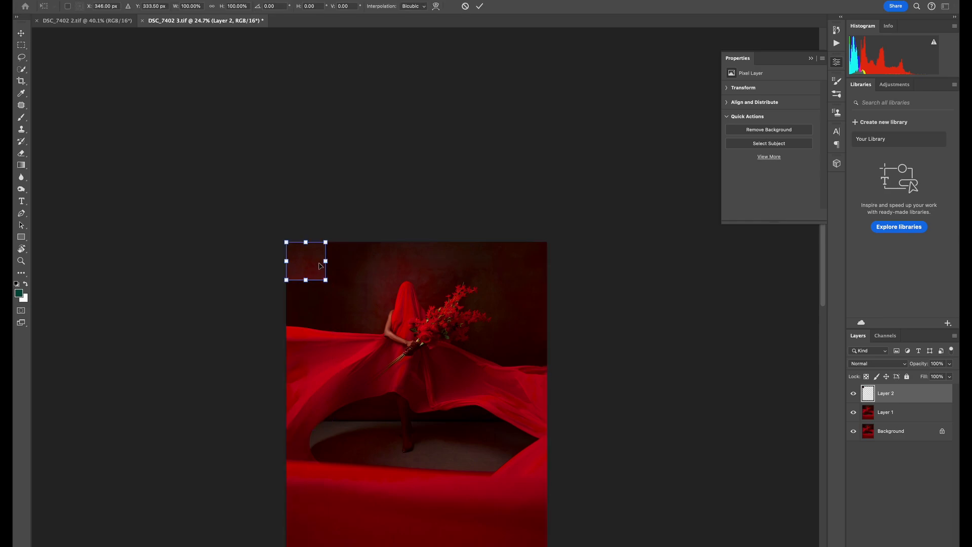
drag(326, 281, 381, 351)
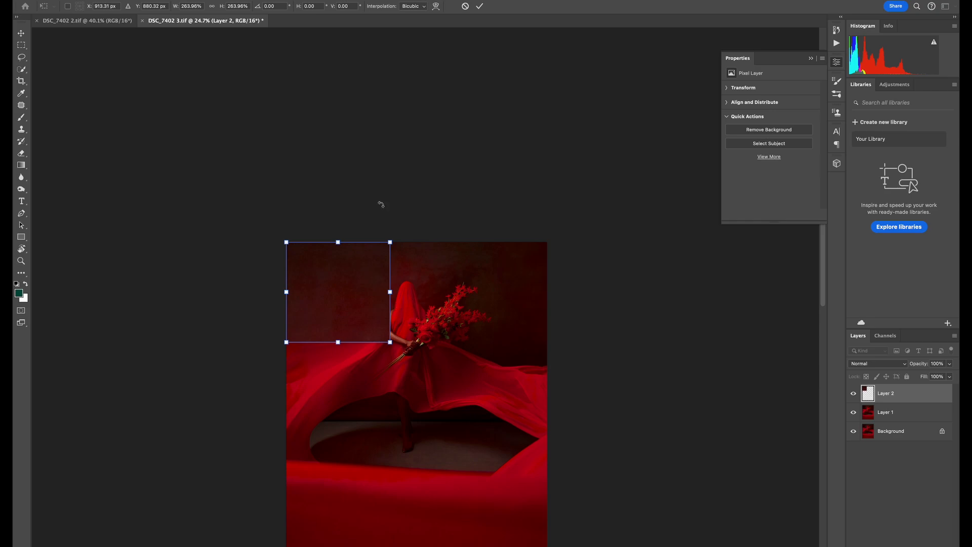
click(480, 6)
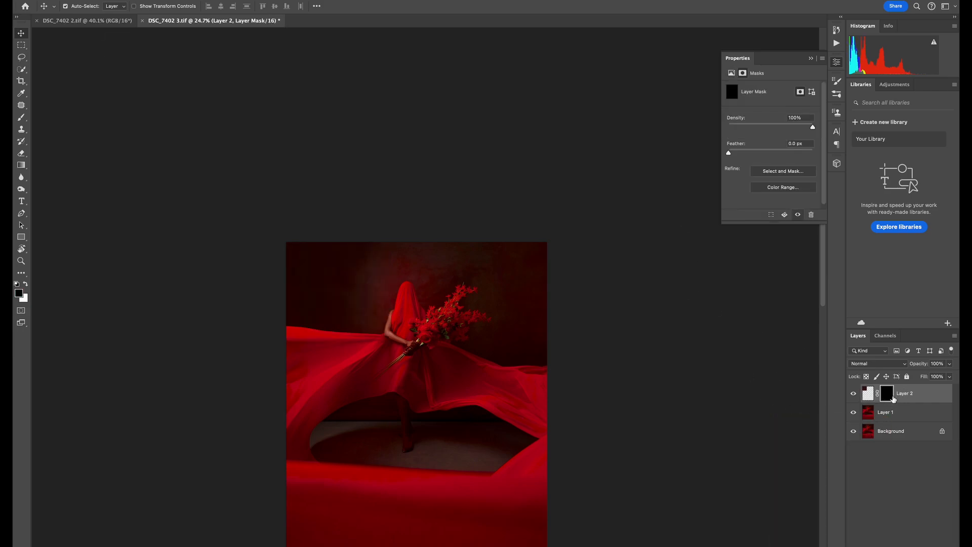
Step: Paint the enlarged patch in through a black mask at 30% opacity and 19% flow, and compare with the Background alone
key(b)
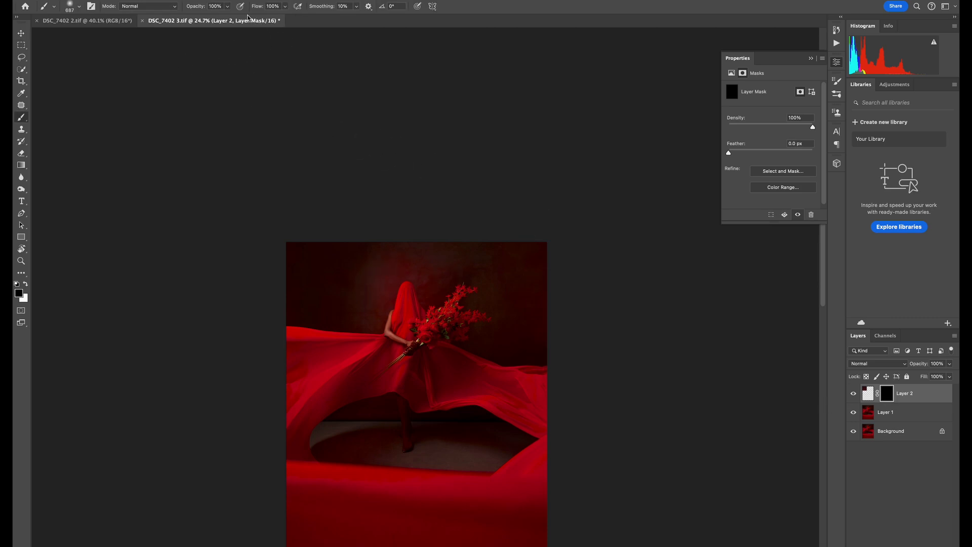
drag(259, 7, 240, 8)
drag(195, 6, 183, 5)
drag(164, 12, 166, 12)
ctrl+alt+drag(314, 266, 324, 266)
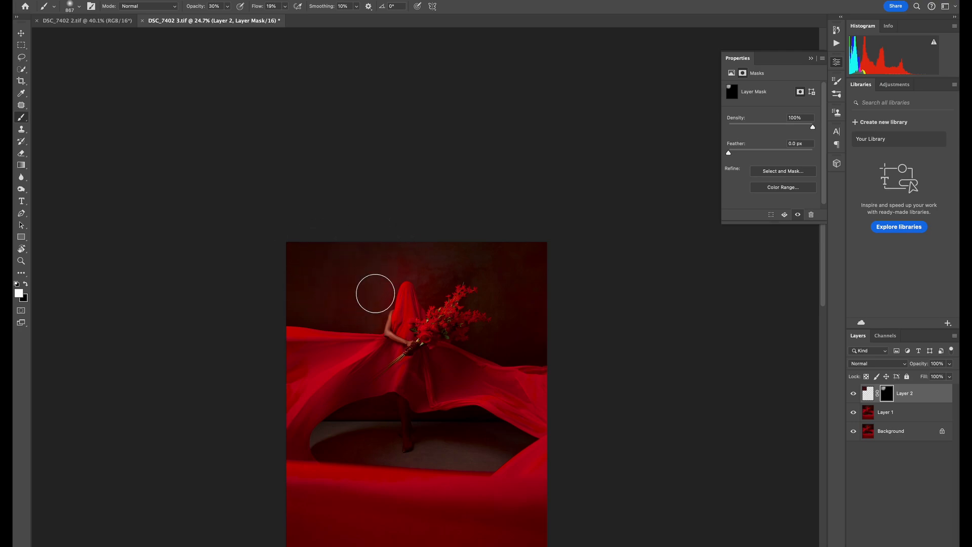
click(854, 432)
click(854, 432)
Step: Duplicate Layer 2, then unlink and delete the mask on the copy
key(super+j)
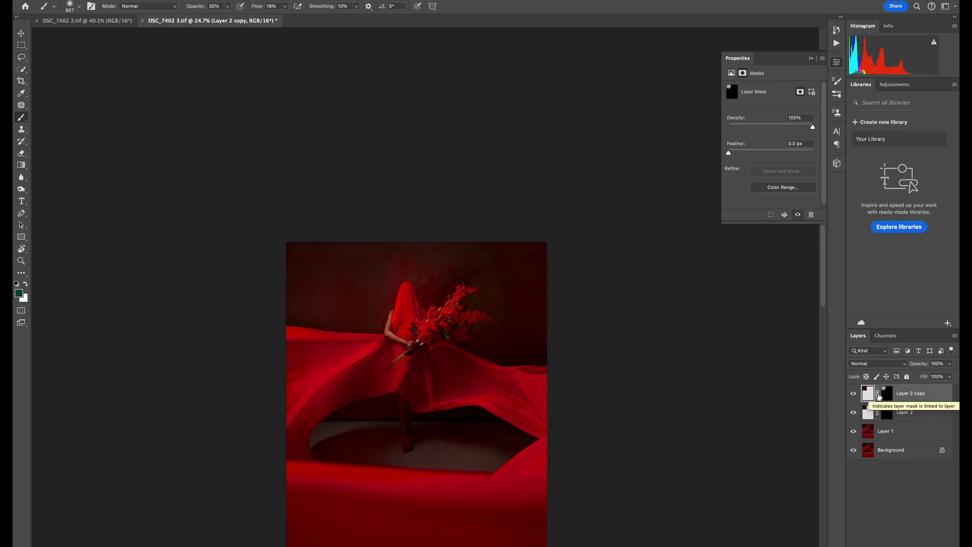
click(880, 395)
click(884, 397)
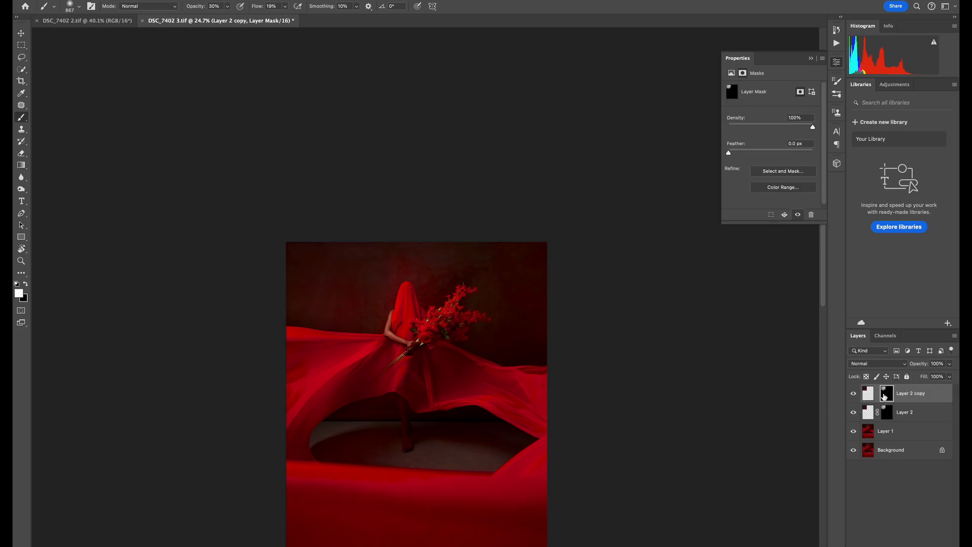
key(BackSpace)
Step: Move the duplicated patch over the backdrop behind the bouquet, enlarge it to the image's upper edge, and hide it with a black mask
key(v)
mouse_move(353, 286)
mouse_down()
mouse_move(435, 281)
mouse_move(510, 292)
mouse_move(524, 319)
mouse_up()
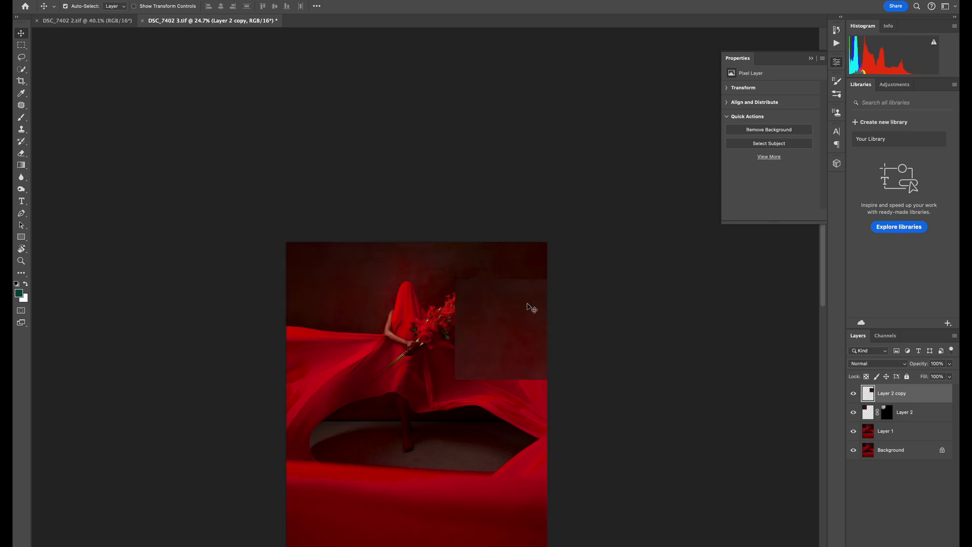
key(ctrl+t)
drag(456, 278, 420, 240)
drag(460, 314, 461, 310)
click(480, 6)
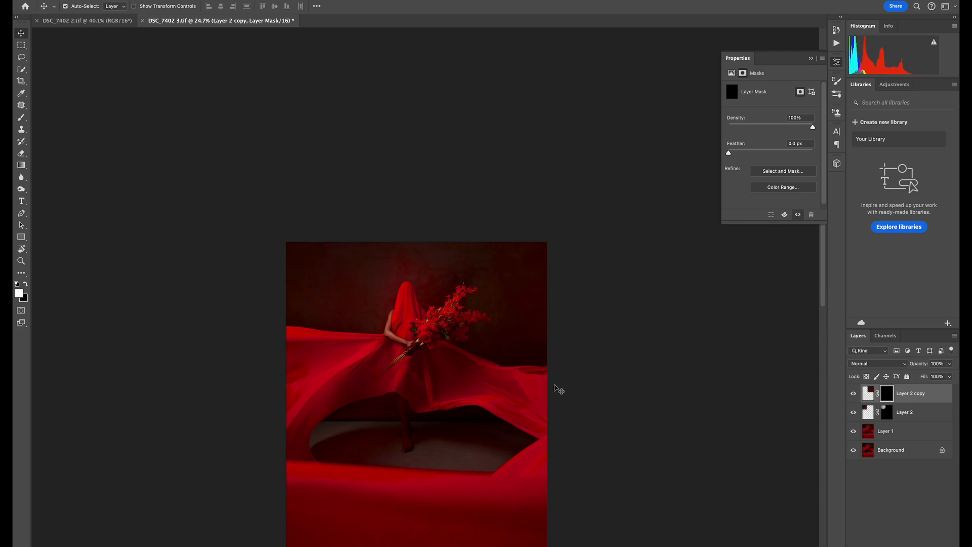
Step: Select the figure, bouquet and flowing fabric on Layer 1, adding the right-hand fabric with Quick Selection, and invert the selection
click(916, 431)
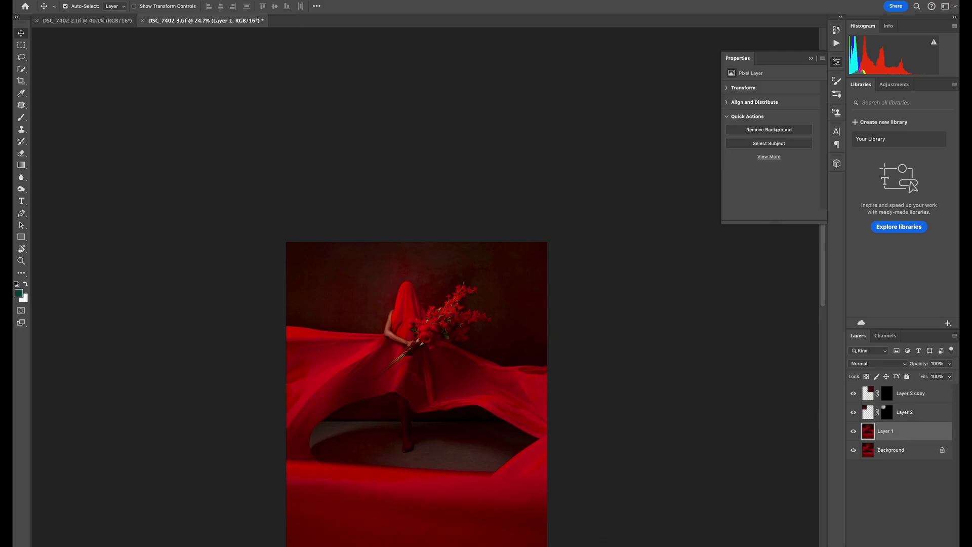
key(super+shift+d)
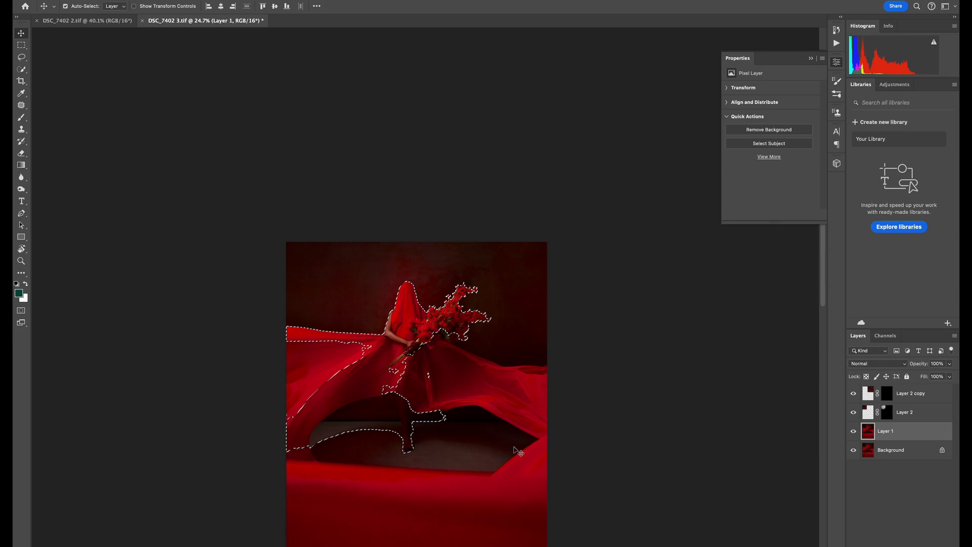
key(w)
drag(429, 357, 483, 371)
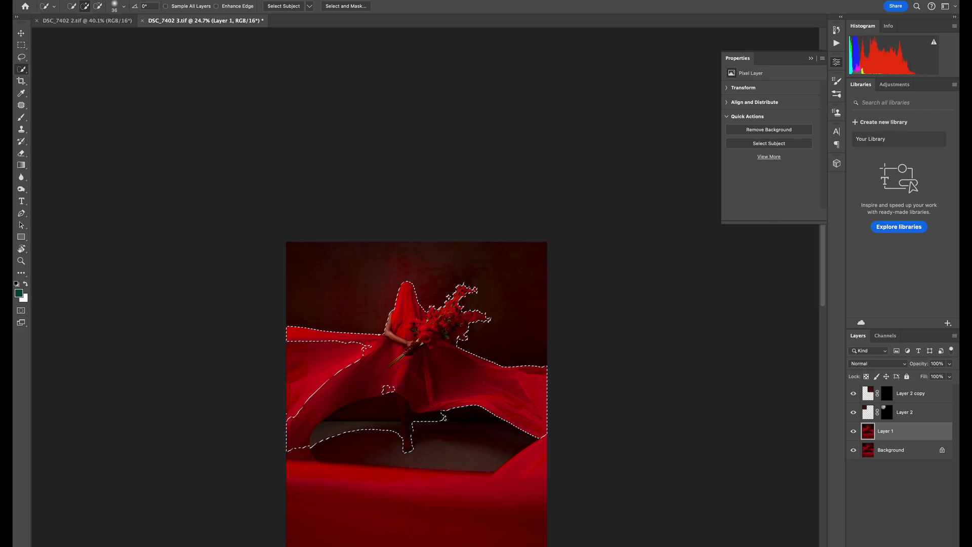
key(ctrl+shift+i)
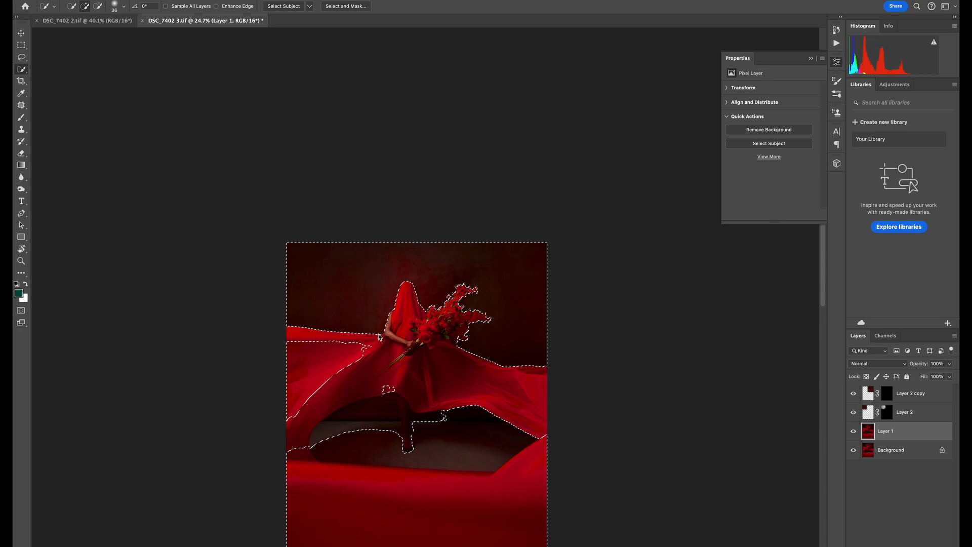
Step: Paint white on Layer 2 copy's mask over the right-hand backdrop within the selection, and deselect
click(887, 394)
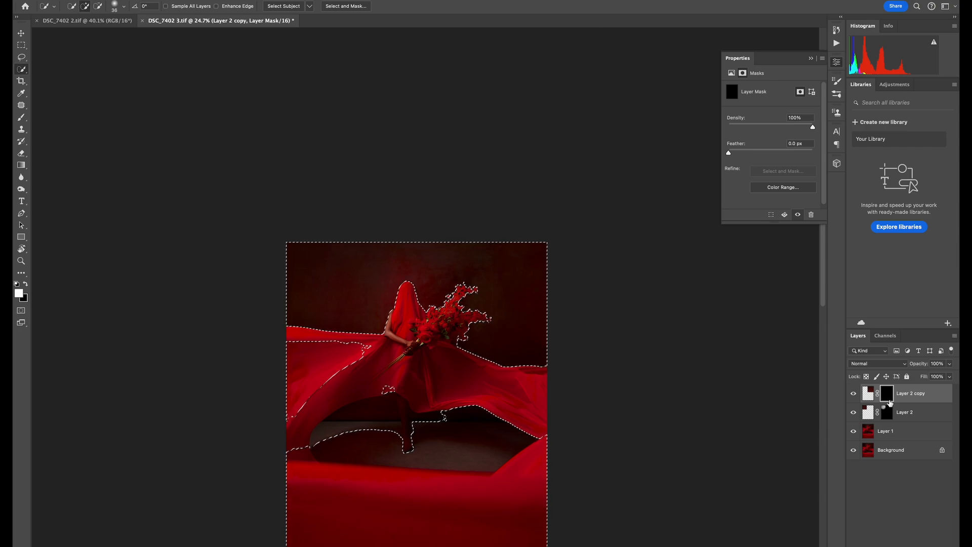
key(b)
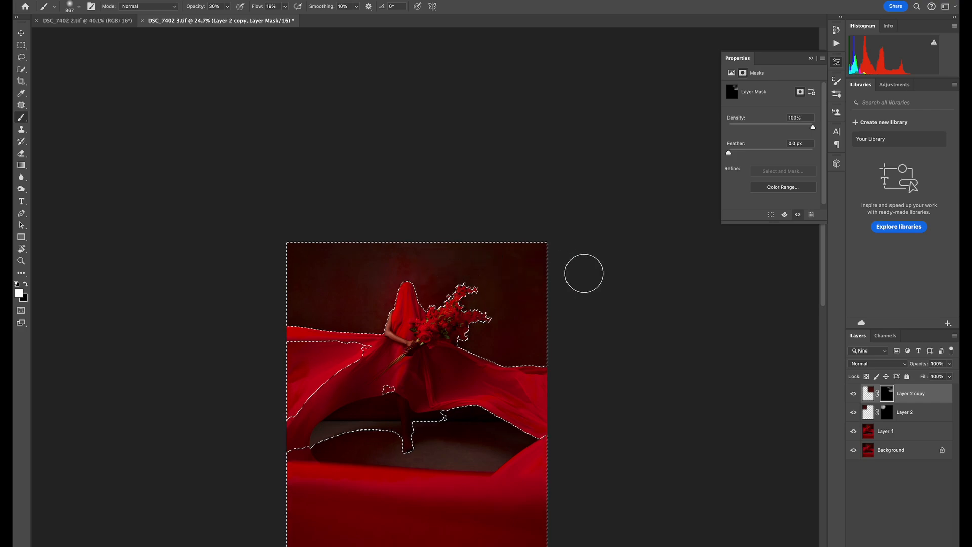
key(ctrl+d)
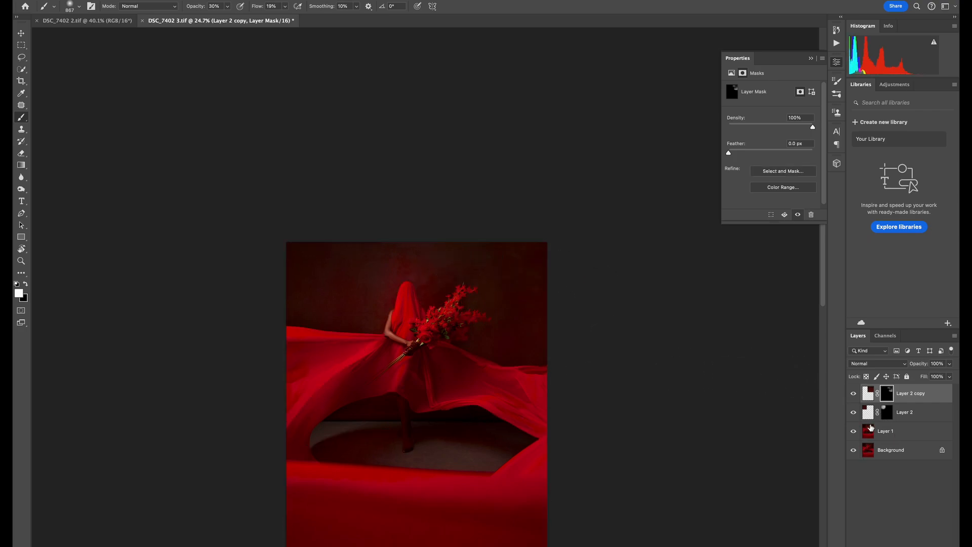
Step: Toggle Layer 2 copy's visibility and compare the full composite with the Background layer alone
click(854, 394)
click(853, 395)
click(853, 450)
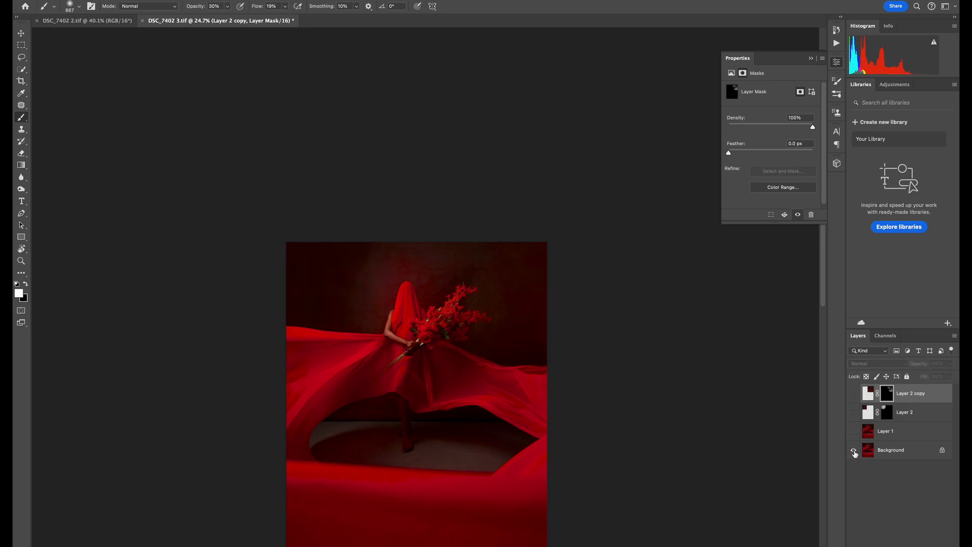
click(853, 450)
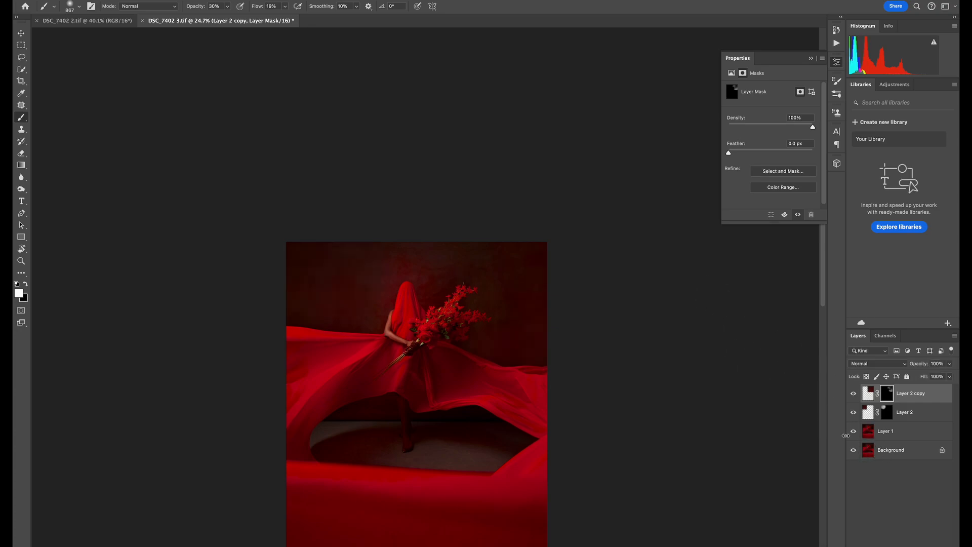
Step: Stamp all visible layers into a new merged layer on top of the stack
key(super+alt+shift+e)
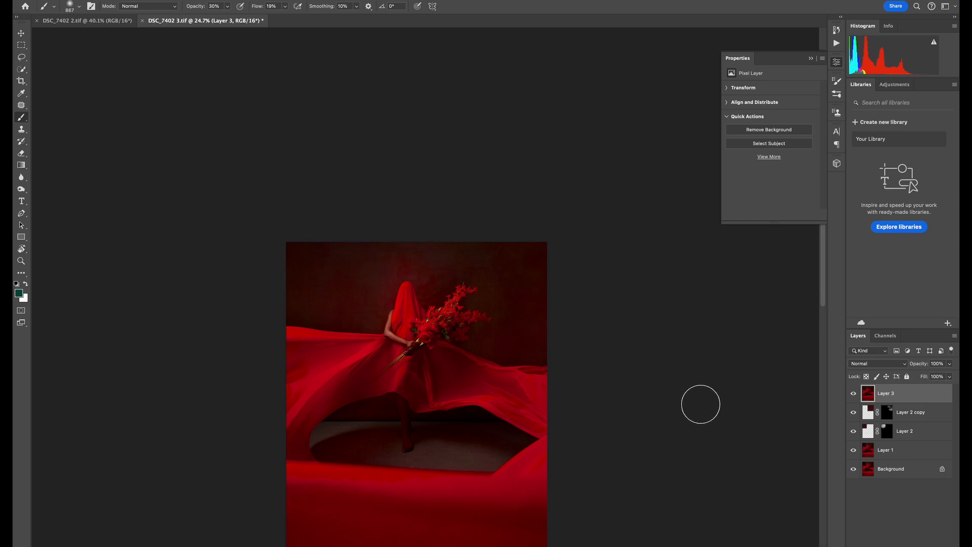
key(z)
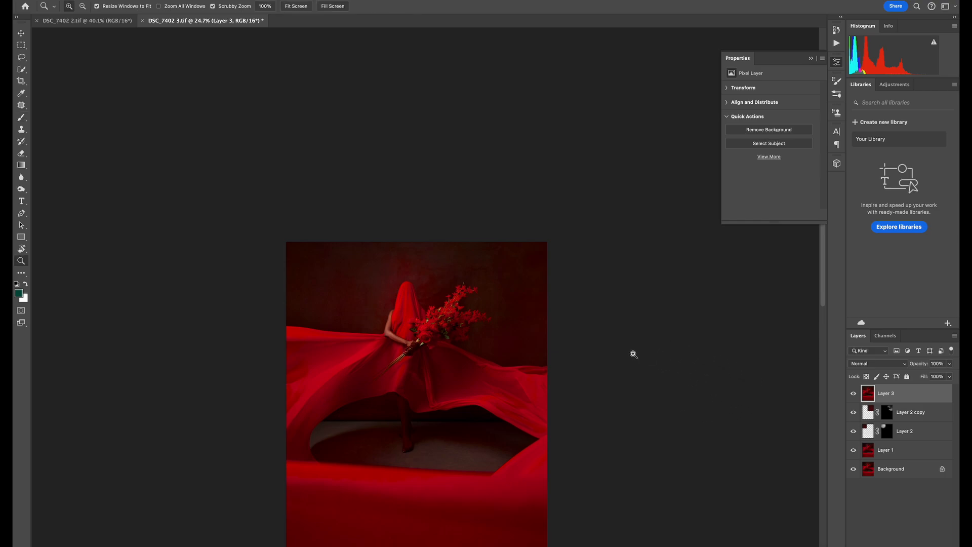
Step: Patch the blemishes in the upper-left and upper-right backdrop on Layer 3 using cleaner backdrop areas, and deselect
click(410, 282)
key(j)
key(shift+j)
mouse_move(293, 265)
mouse_down()
mouse_move(329, 330)
mouse_move(378, 275)
mouse_move(355, 212)
mouse_up()
drag(358, 240, 298, 248)
key(super+d)
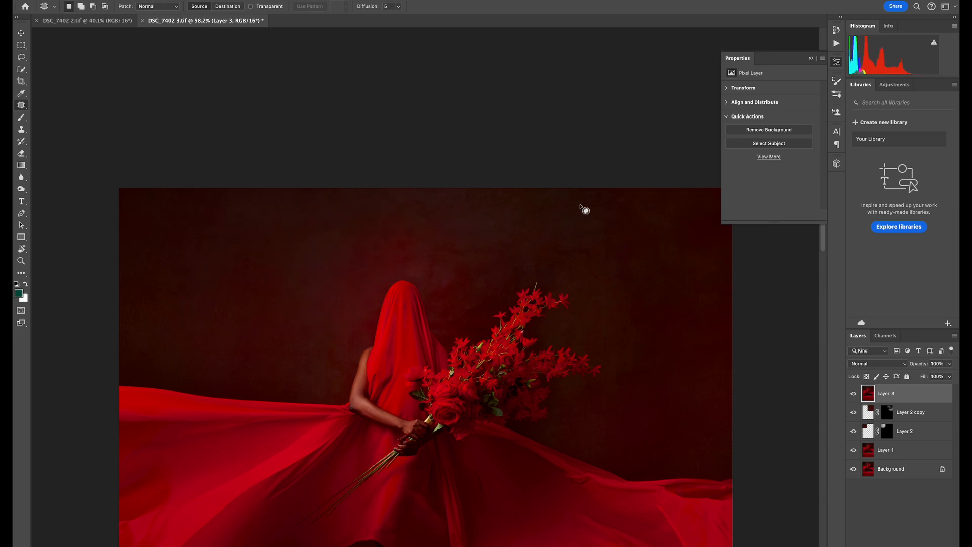
drag(646, 211, 461, 249)
key(super+0)
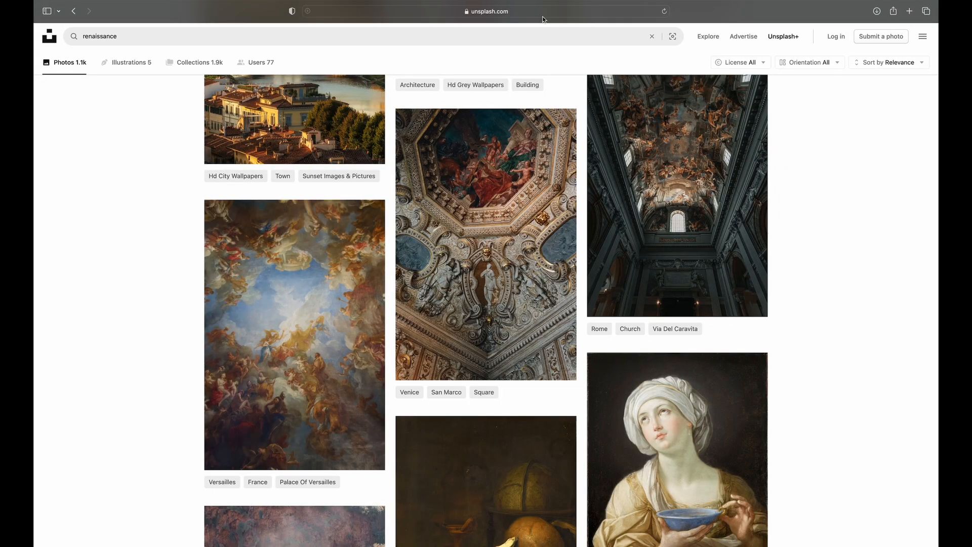
Step: Switch to the browser, go to the Unsplash home page and search for "renaissance" images
click(542, 15)
text(uns)
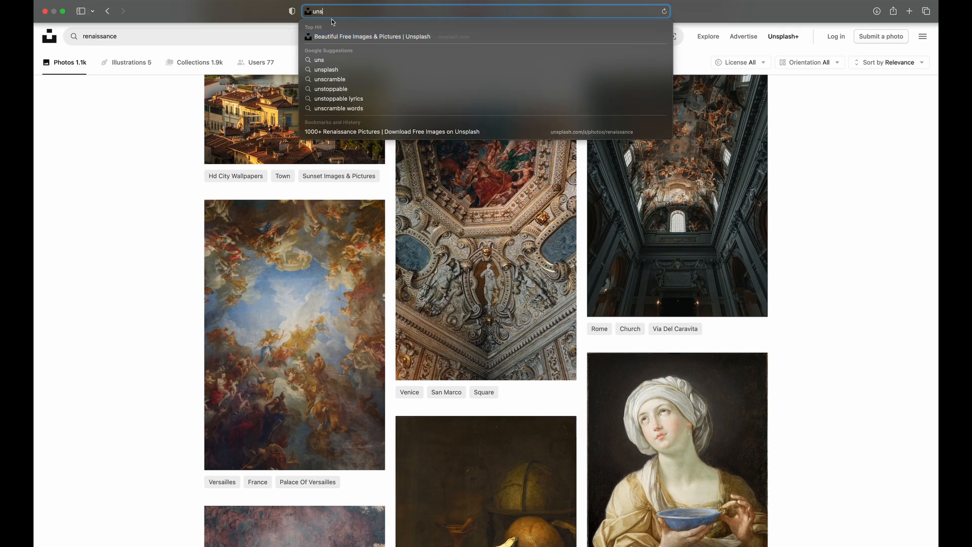
click(396, 37)
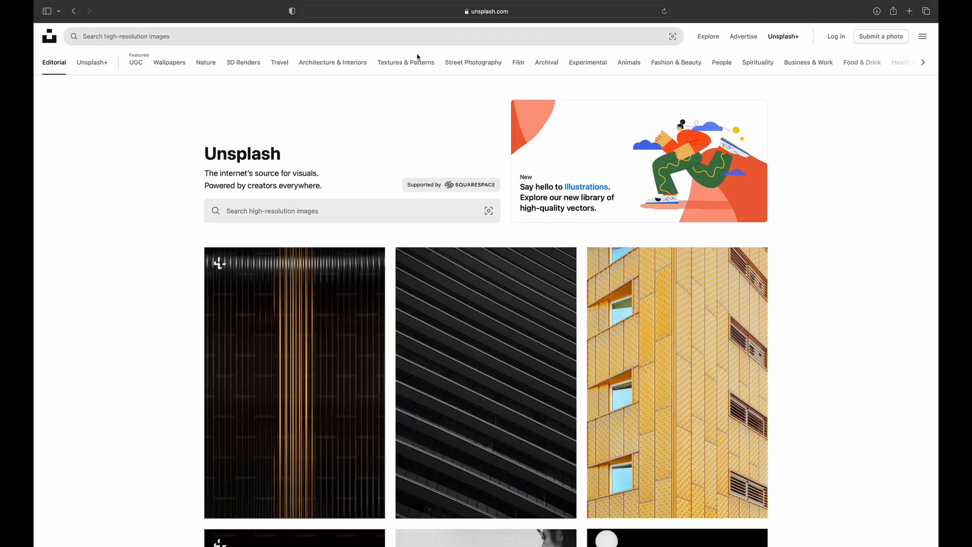
scroll(373, 215, down, 20)
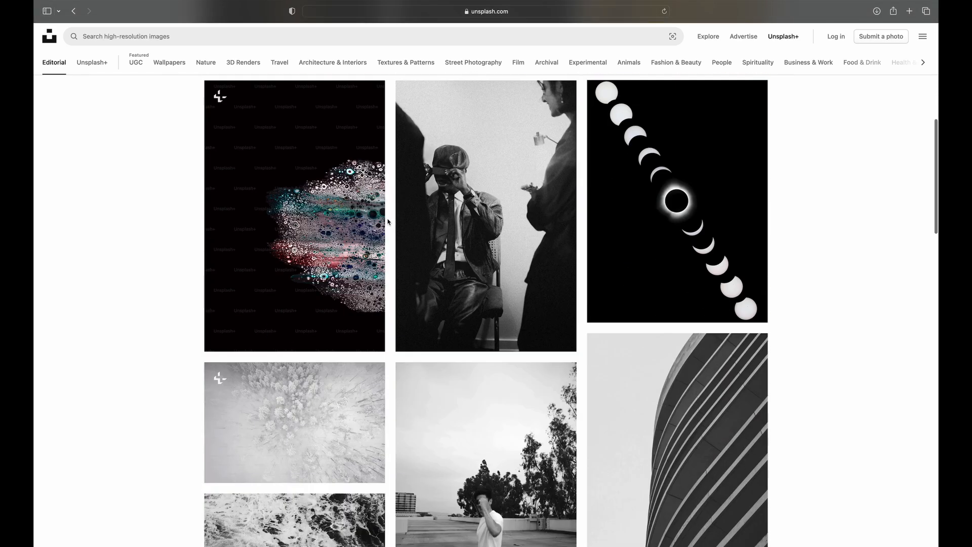
scroll(388, 221, up, 20)
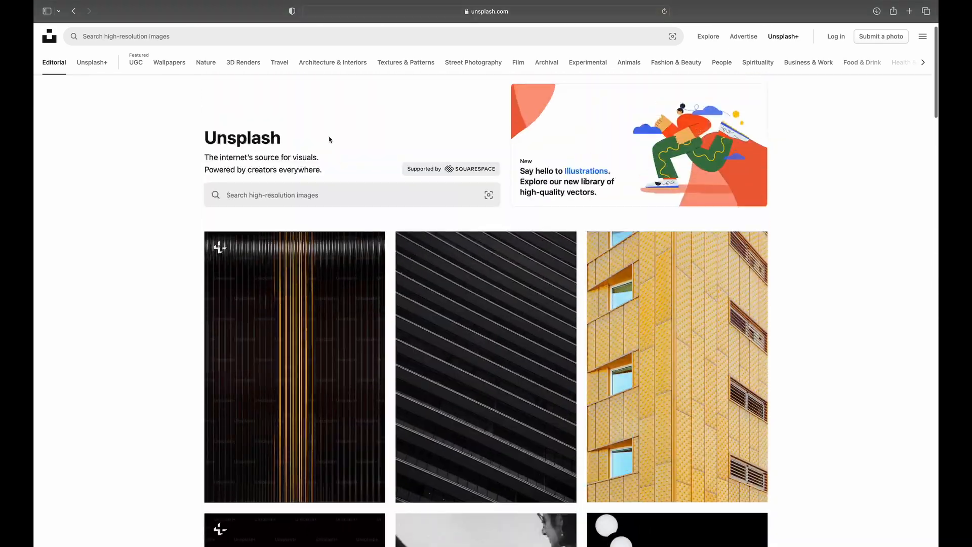
click(331, 37)
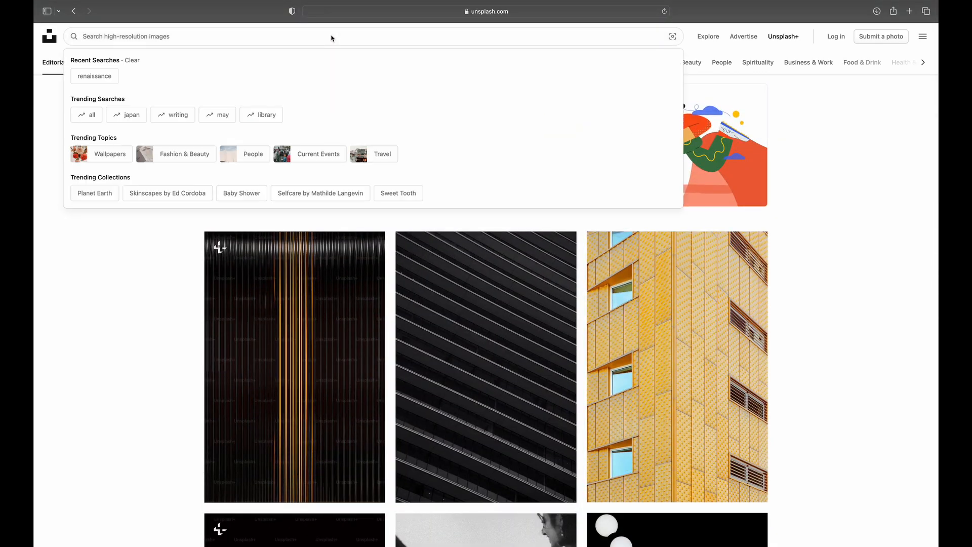
click(108, 76)
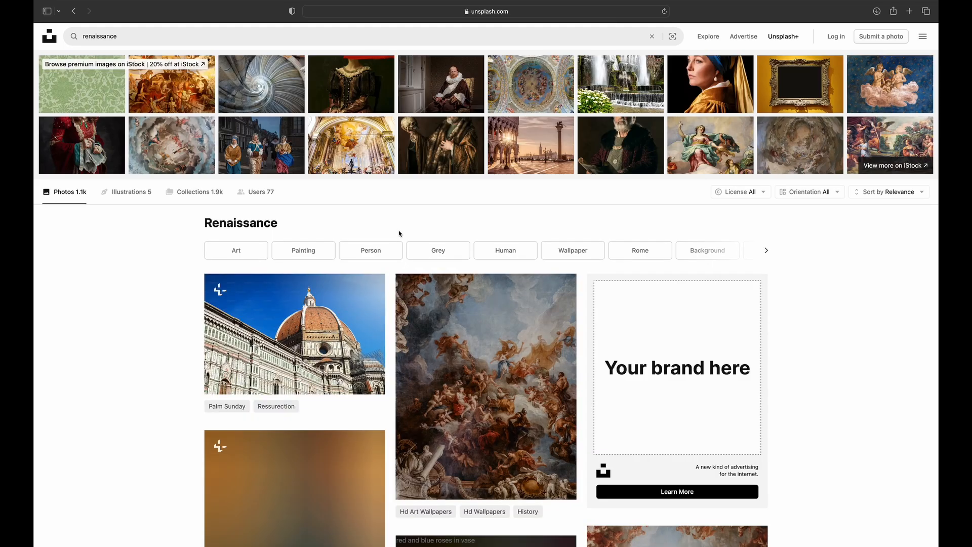
Step: Browse the renaissance results and download the ceiling painting of figures amid clouds tagged Hd Art Wallpapers and History
scroll(459, 365, down, 6)
scroll(628, 316, down, 9)
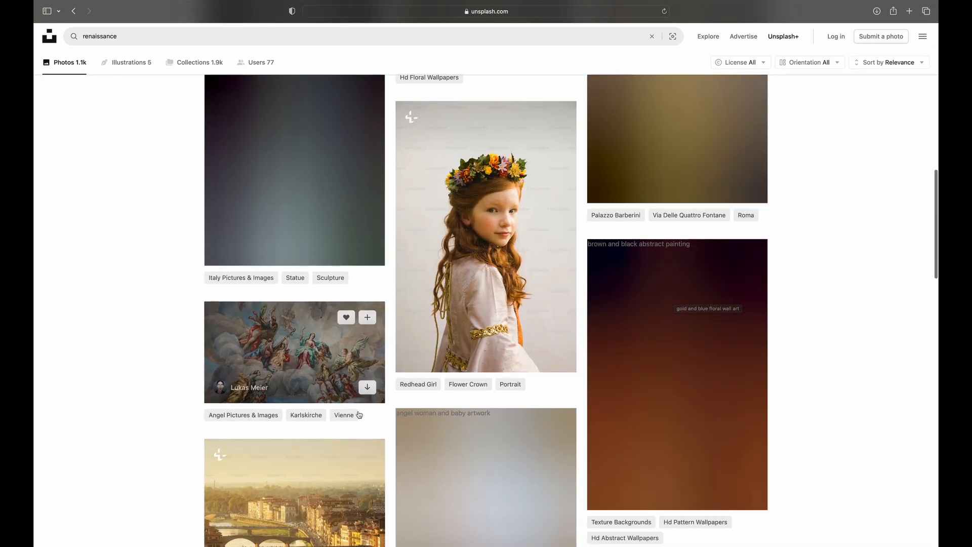
scroll(407, 332, down, 8)
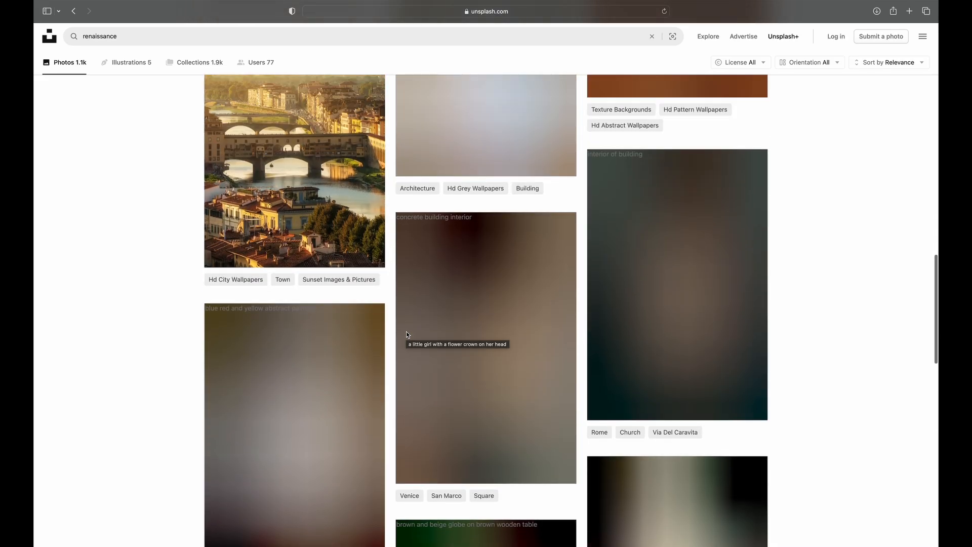
scroll(406, 334, up, 15)
scroll(406, 334, up, 6)
scroll(406, 334, down, 20)
scroll(406, 334, down, 15)
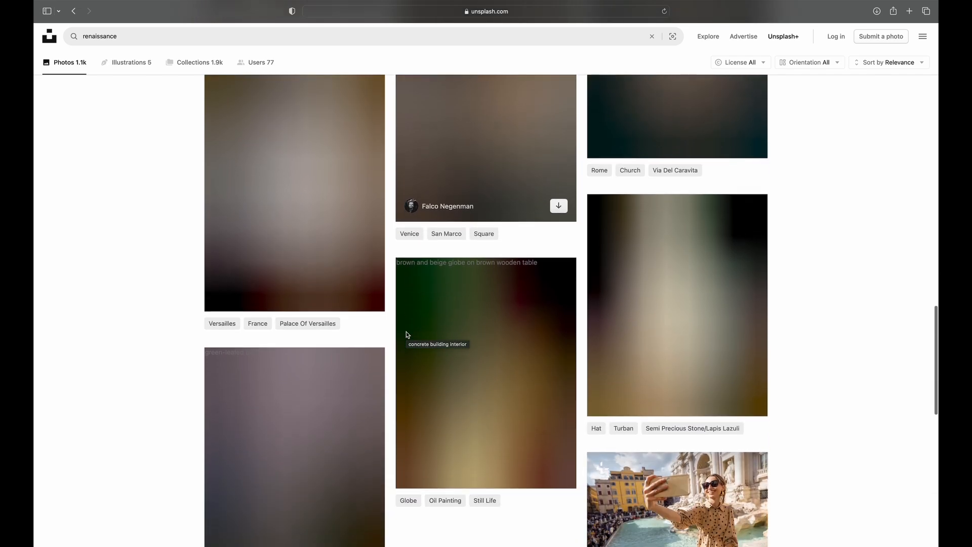
scroll(406, 332, up, 10)
scroll(406, 332, up, 12)
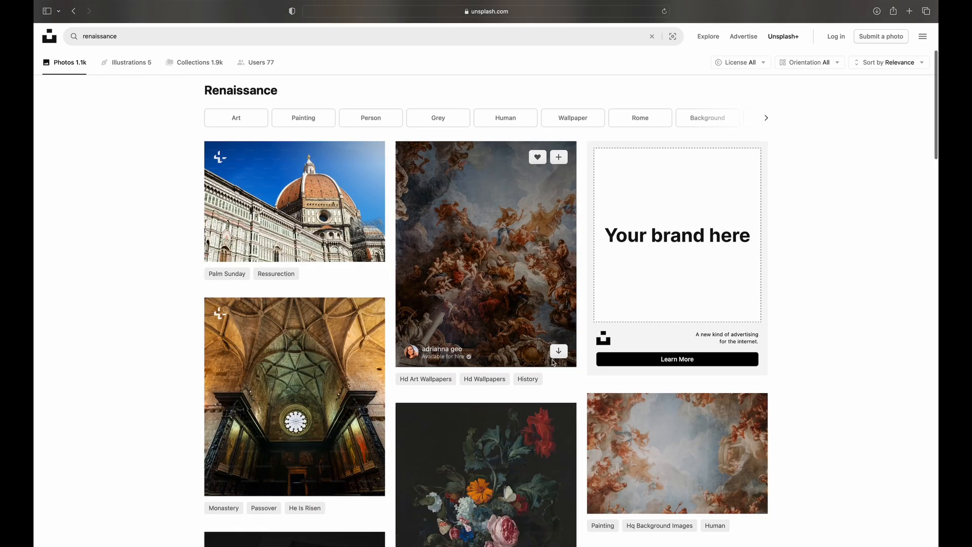
click(559, 352)
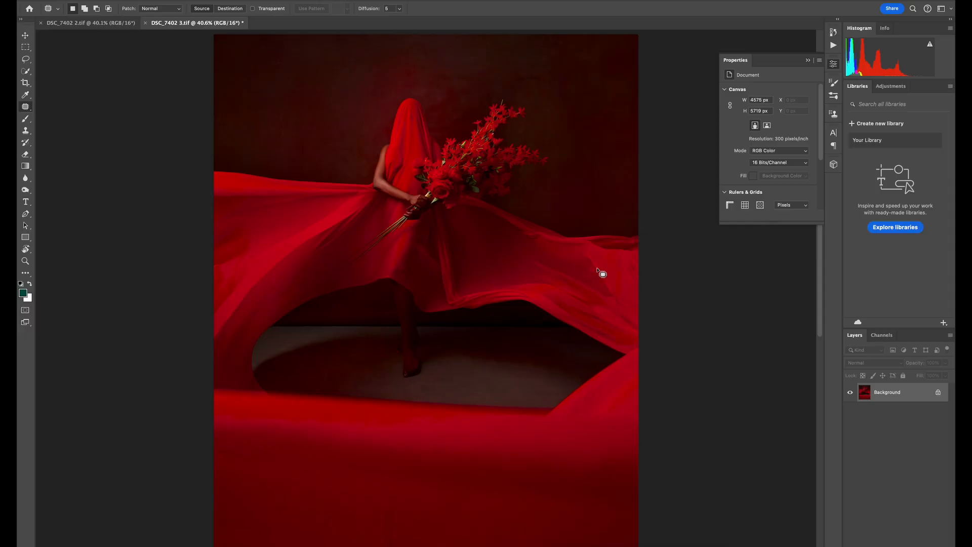
Step: Find the newly downloaded painting in Finder's Downloads folder, preview it, and place it in the Photoshop portrait as a new layer
key(super+alt+space)
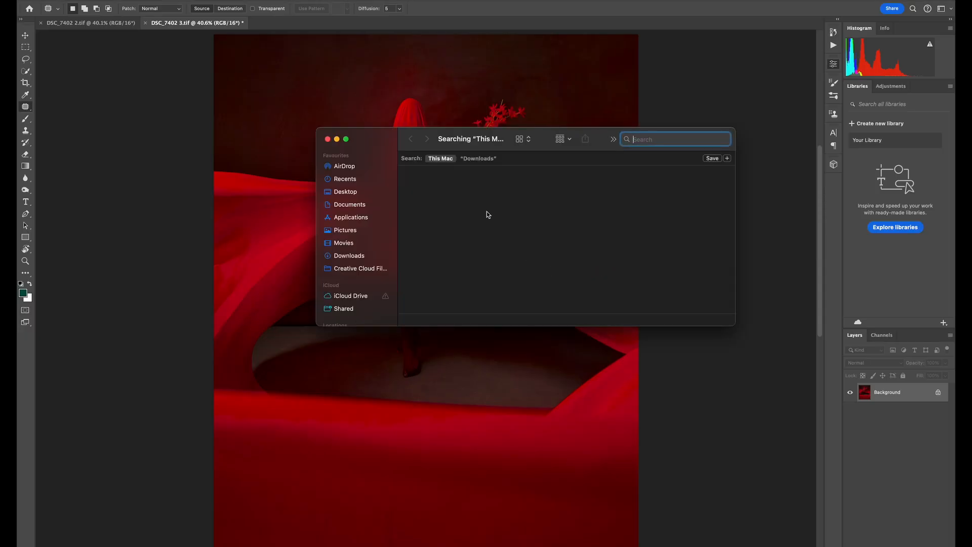
click(361, 257)
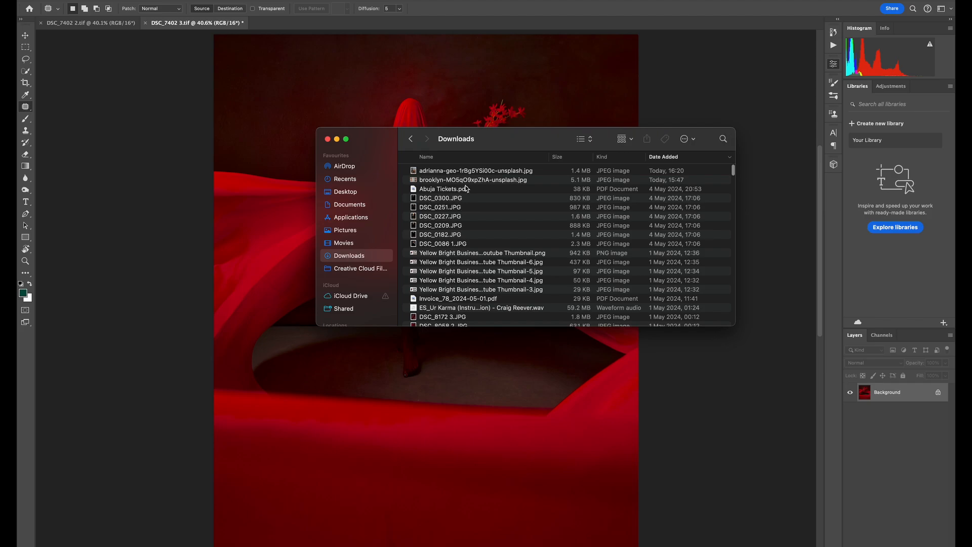
click(479, 171)
key(space)
key(space)
drag(480, 173, 414, 439)
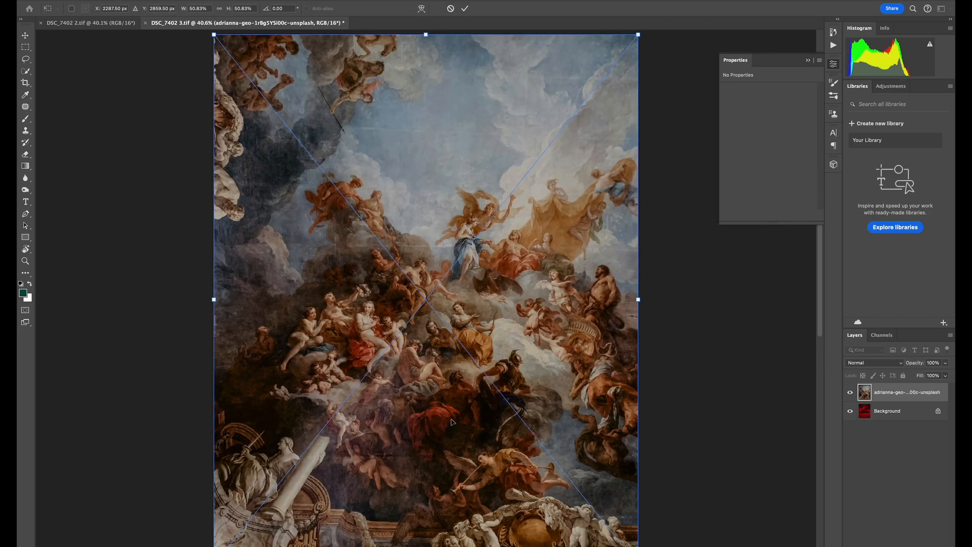
click(465, 8)
key(z)
drag(512, 213, 495, 217)
key(j)
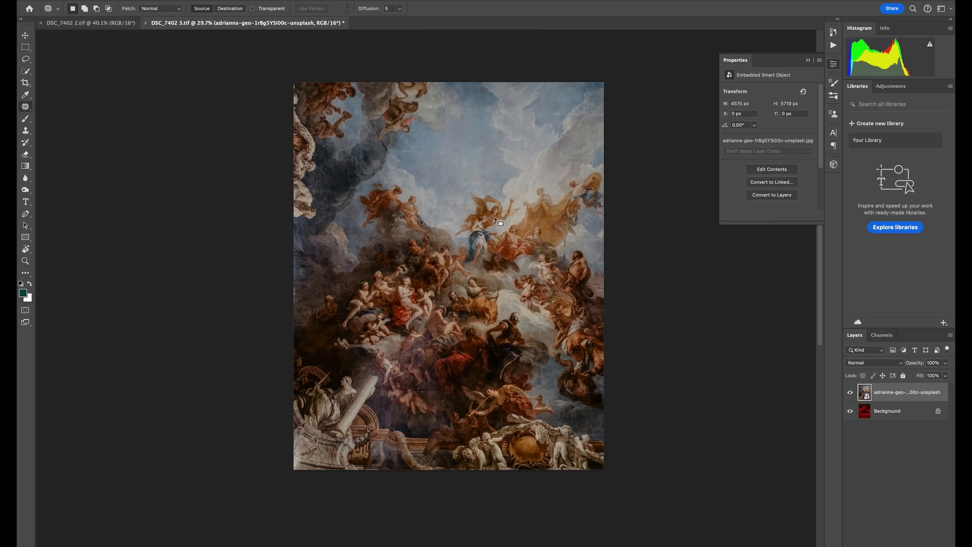
Step: Switch to Capture One and view the edited DSC_7402.tif for reference
key(ctrl+Up)
click(370, 429)
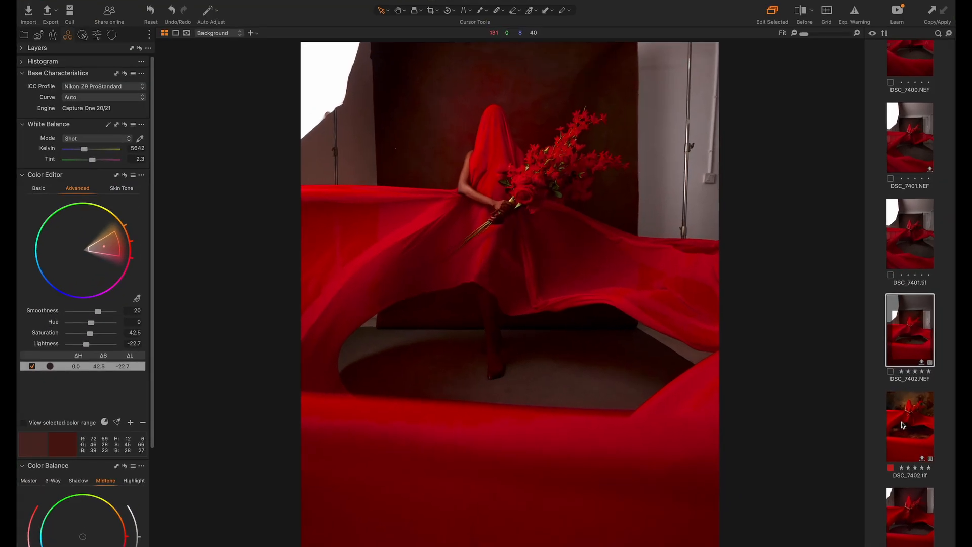
click(901, 421)
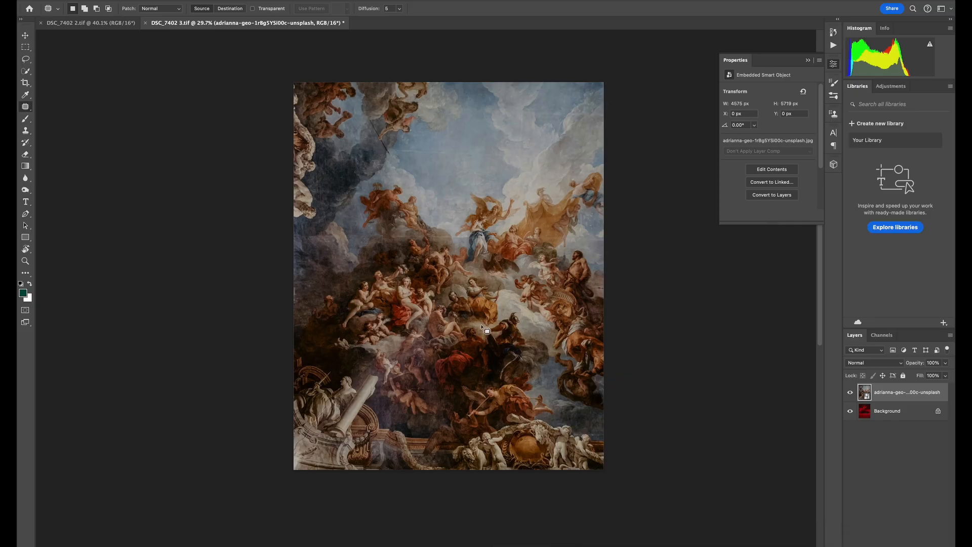
Step: Switch back to Photoshop, move the painting layer to X 457 px and Y 635 px, and hide it
key(v)
mouse_move(456, 293)
mouse_down()
mouse_move(558, 389)
mouse_move(572, 345)
mouse_move(435, 276)
mouse_move(470, 298)
mouse_move(458, 293)
mouse_move(490, 340)
mouse_up()
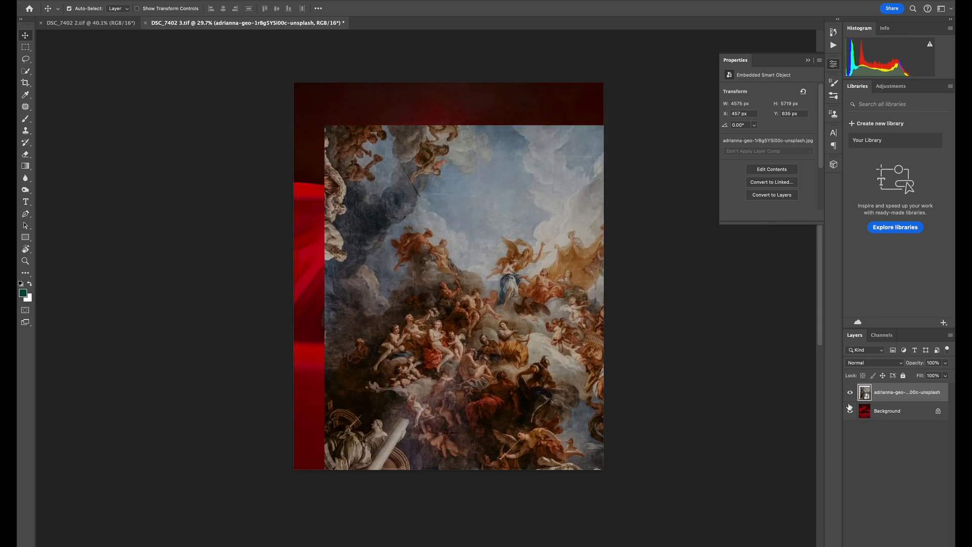
click(850, 391)
Step: Duplicate the Background layer and select the figure, bouquet and flowing fabric on the copy, adding missed fabric with Quick Selection
click(888, 411)
key(super+j)
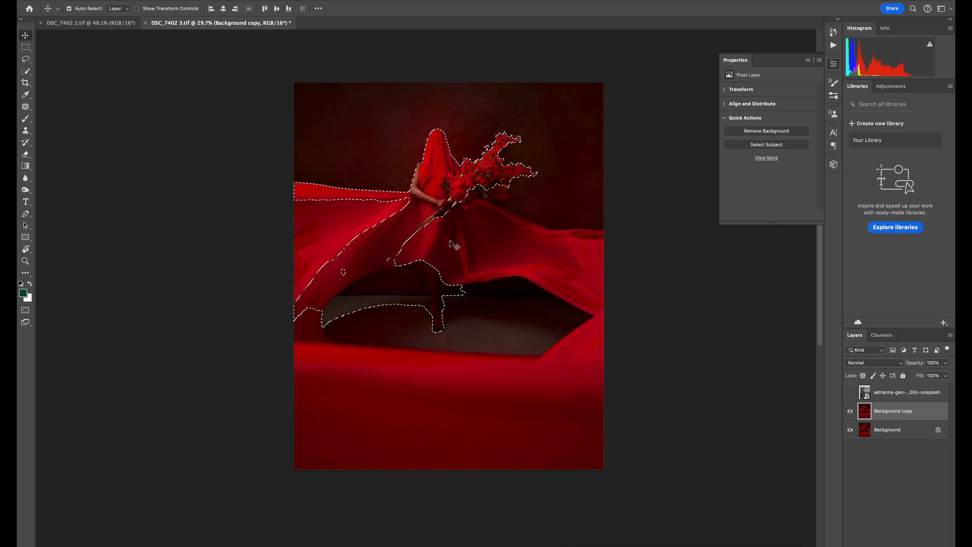
key(w)
drag(387, 217, 356, 211)
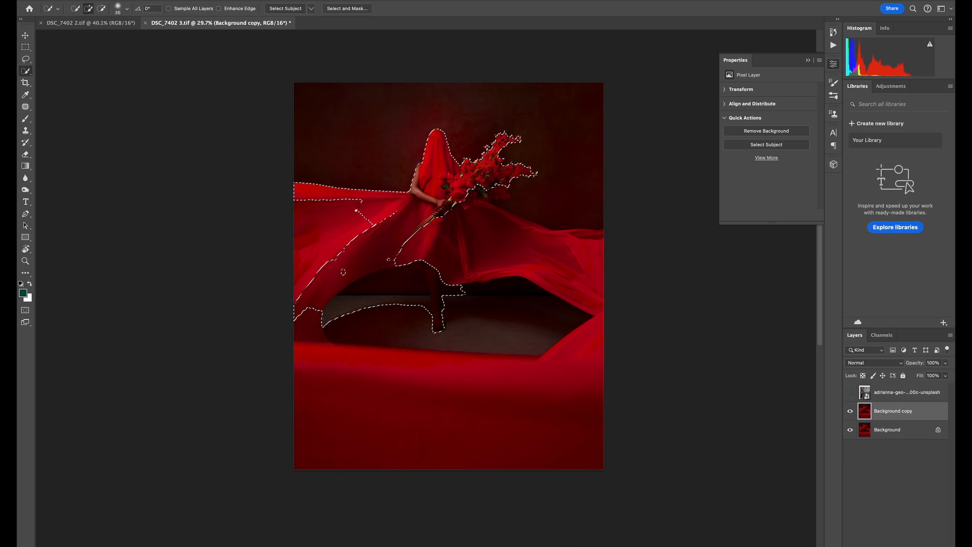
mouse_move(344, 272)
mouse_down()
mouse_move(549, 253)
mouse_move(533, 262)
mouse_up()
Step: Subtract the dark floor opening beneath the fabric from the selection while keeping the leg and foot selected
mouse_move(440, 336)
mouse_down()
mouse_move(503, 397)
mouse_move(384, 404)
mouse_move(383, 300)
mouse_move(410, 274)
mouse_up()
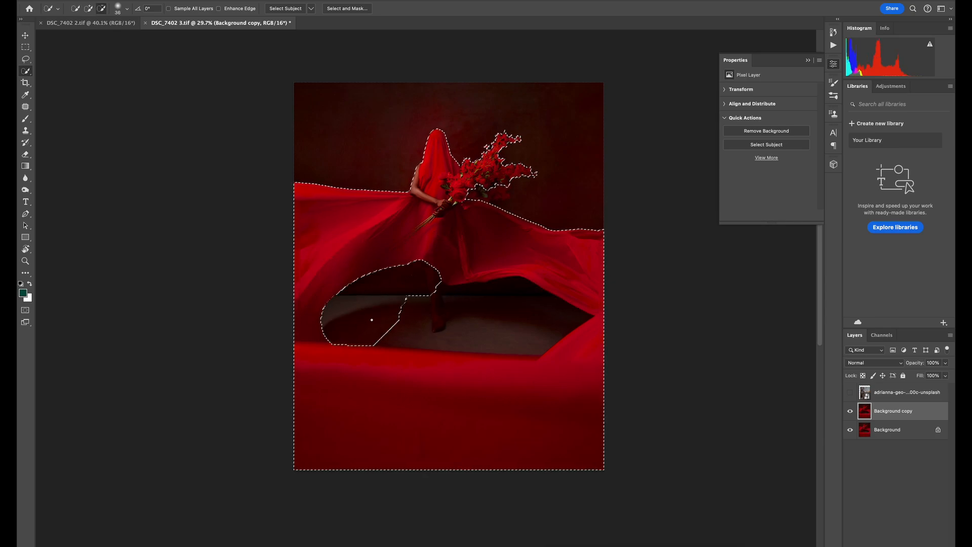
mouse_move(408, 336)
mouse_down()
mouse_move(412, 314)
mouse_move(466, 303)
mouse_up()
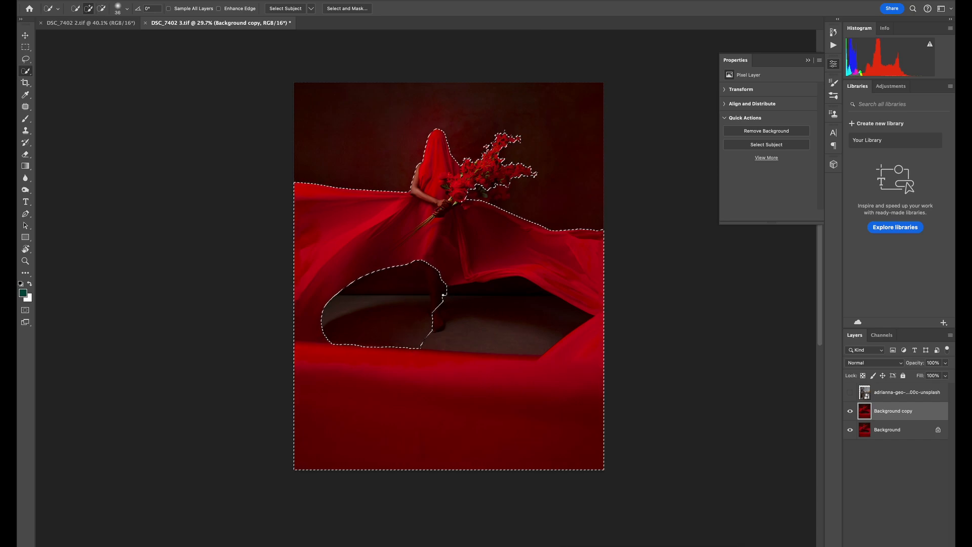
key(alt)
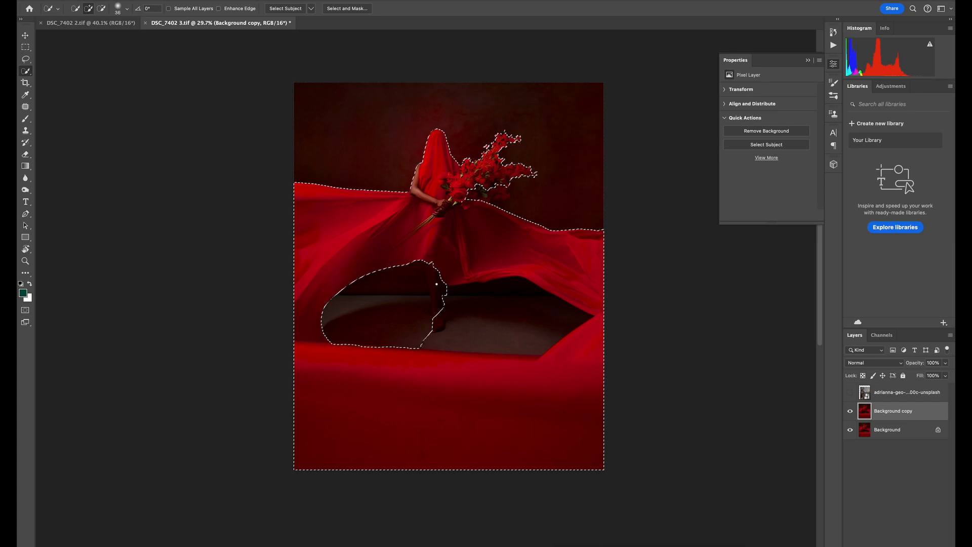
key(alt)
drag(435, 295, 417, 270)
mouse_move(460, 316)
mouse_down()
mouse_move(500, 298)
mouse_move(529, 316)
mouse_up()
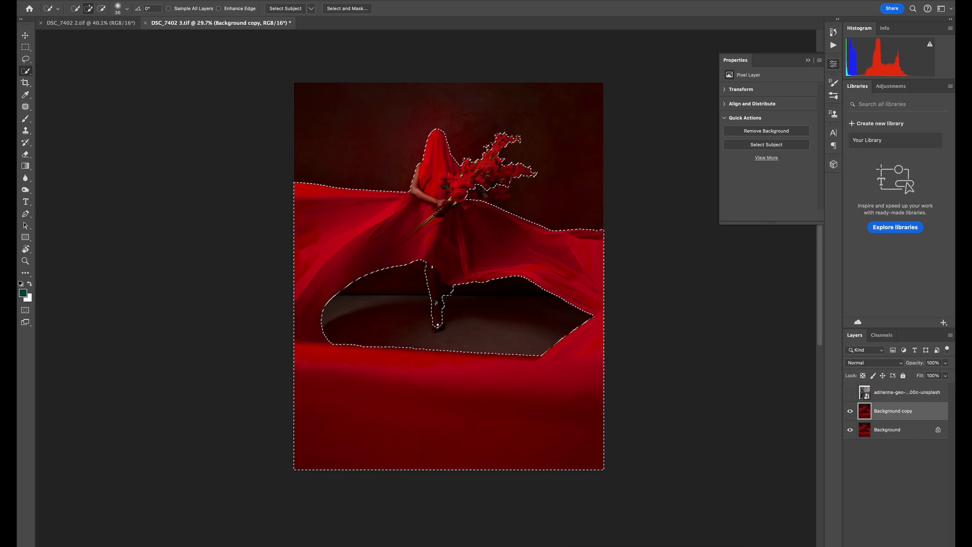
drag(434, 321, 433, 329)
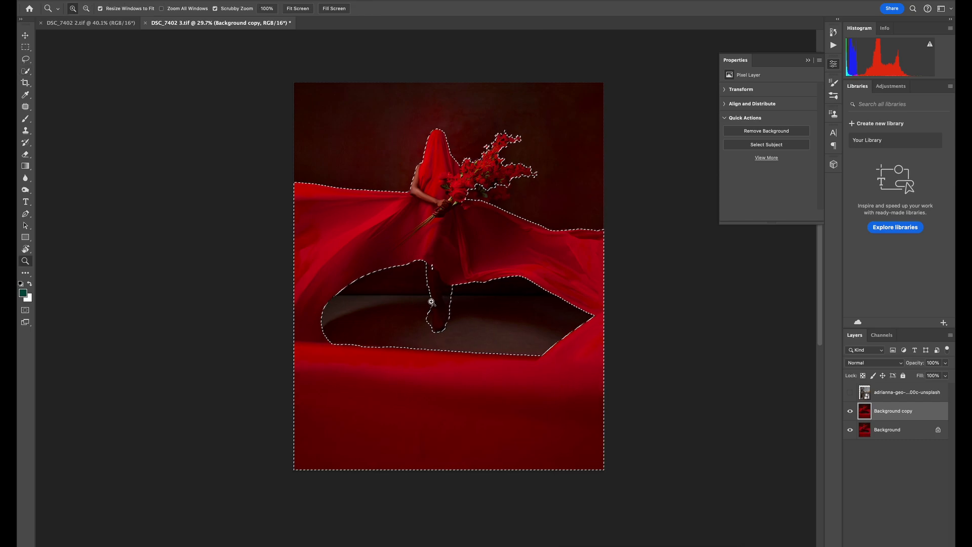
Step: Refine the selection around the leg and foot with a smaller Quick Selection brush, filling gaps below the fabric hem
scroll(445, 303, up, 5)
mouse_move(429, 305)
mouse_down()
mouse_move(433, 348)
mouse_move(401, 363)
mouse_move(417, 382)
mouse_move(419, 429)
mouse_move(415, 412)
mouse_move(427, 412)
mouse_move(422, 468)
mouse_up()
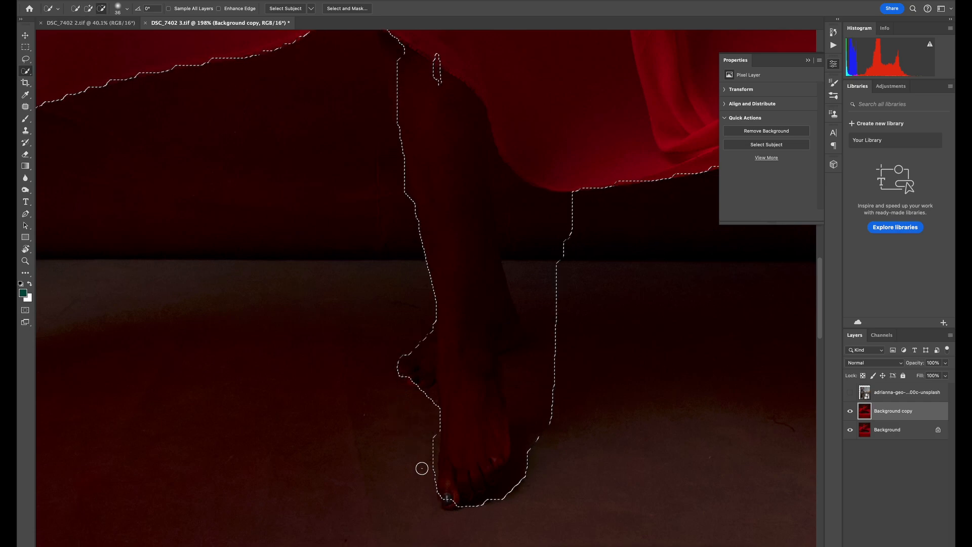
mouse_move(428, 405)
mouse_down()
mouse_move(444, 328)
mouse_move(397, 370)
mouse_up()
key(bracketleft)
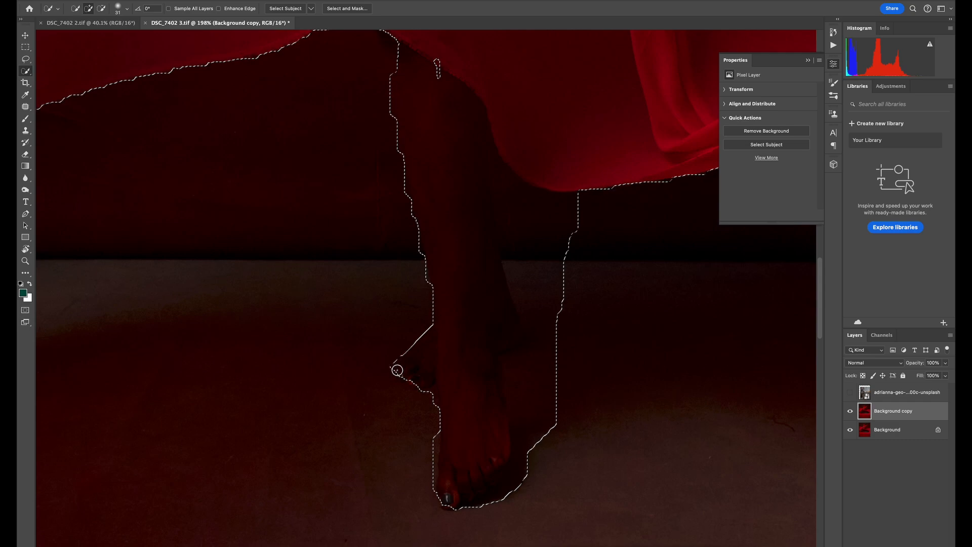
drag(439, 61, 445, 96)
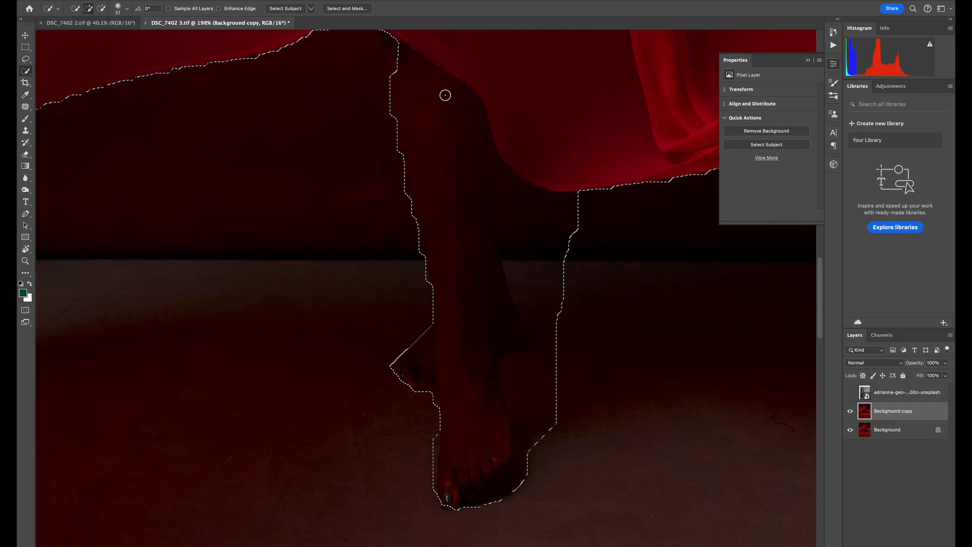
drag(419, 128, 424, 152)
drag(405, 218, 409, 240)
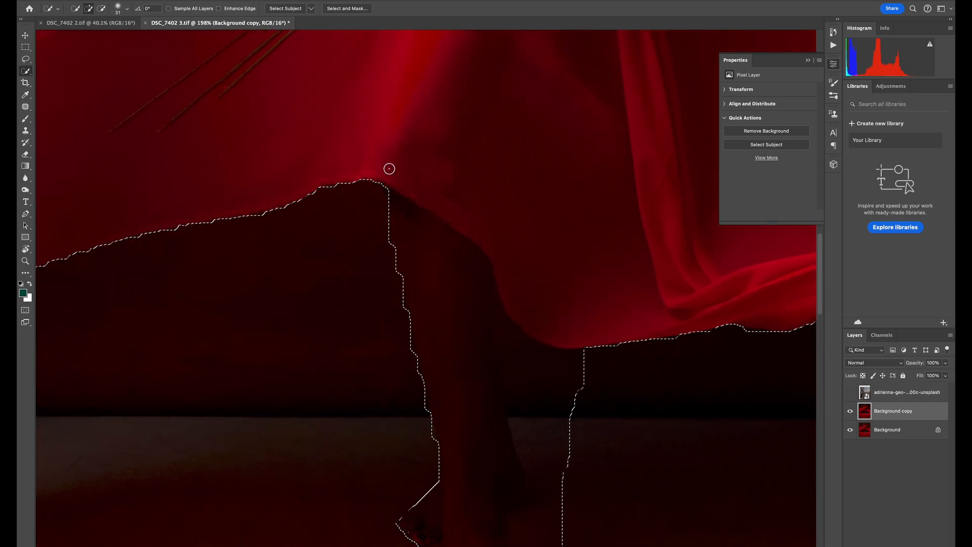
drag(469, 350, 417, 212)
mouse_move(488, 243)
mouse_down()
mouse_move(516, 317)
mouse_move(466, 202)
mouse_move(488, 330)
mouse_move(484, 290)
mouse_move(493, 301)
mouse_move(466, 191)
mouse_move(485, 348)
mouse_up()
Step: Refine the selection along the bouquet's lower-right flowers, removing the backdrop gap between the flowers and fabric
key(super+space)
drag(576, 271, 504, 253)
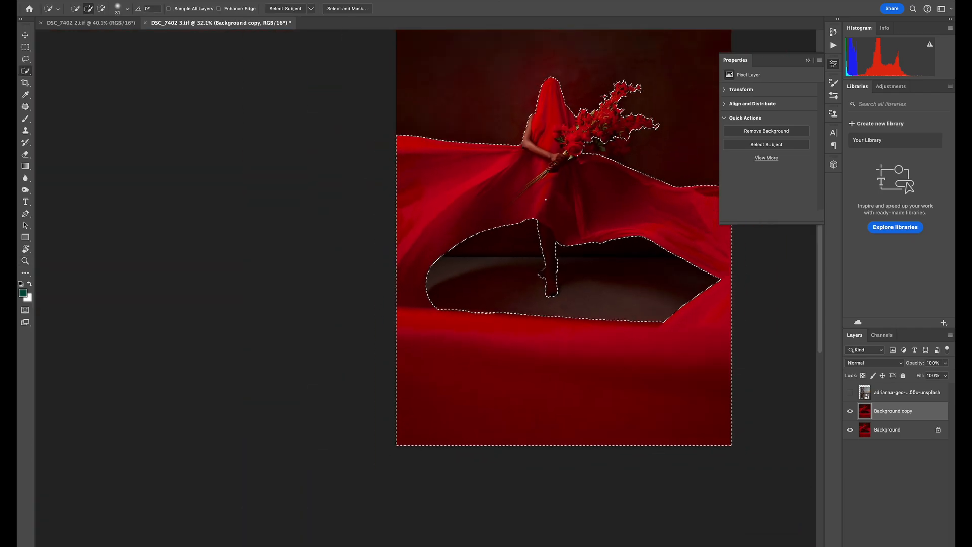
key(space)
mouse_move(581, 150)
mouse_down()
mouse_move(488, 214)
mouse_move(569, 210)
mouse_move(556, 200)
mouse_up()
key(super+space)
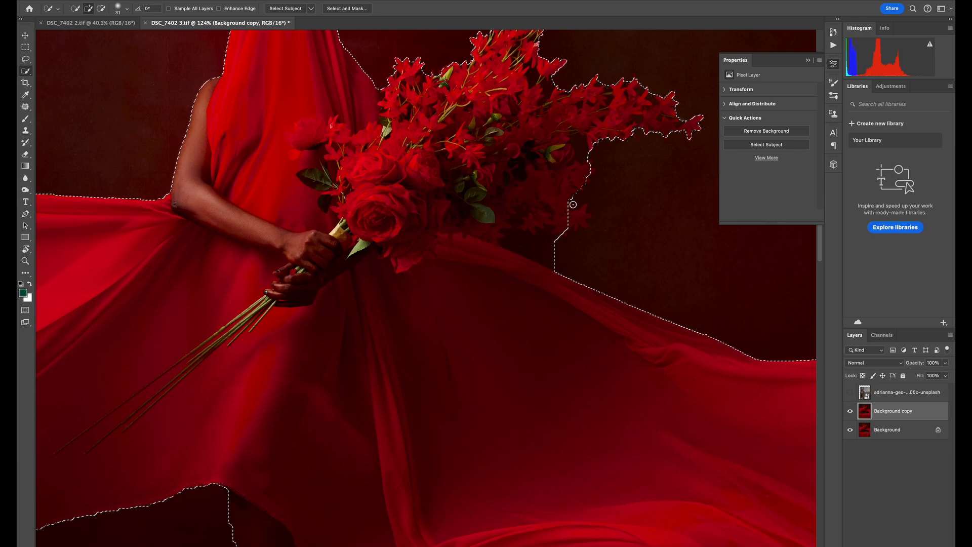
drag(548, 243, 575, 263)
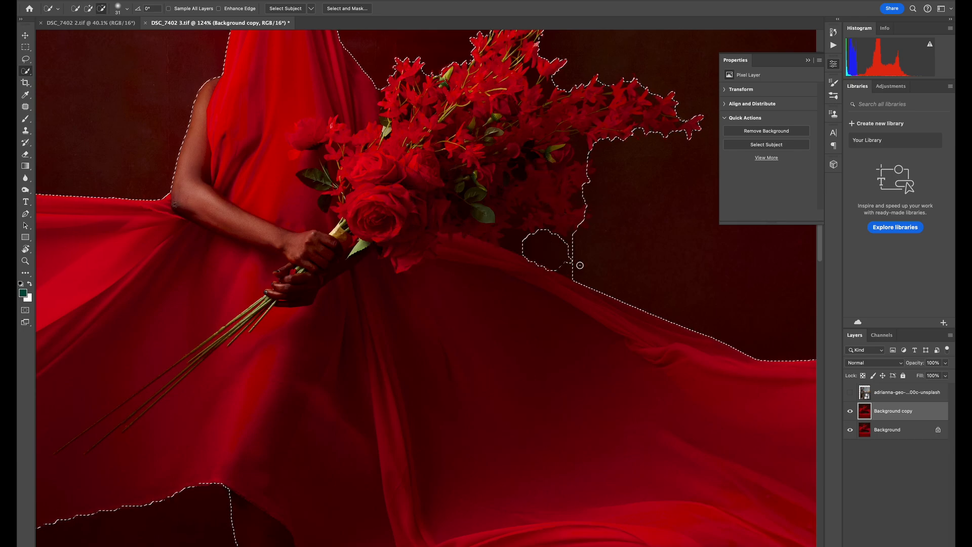
scroll(576, 235, down, 6)
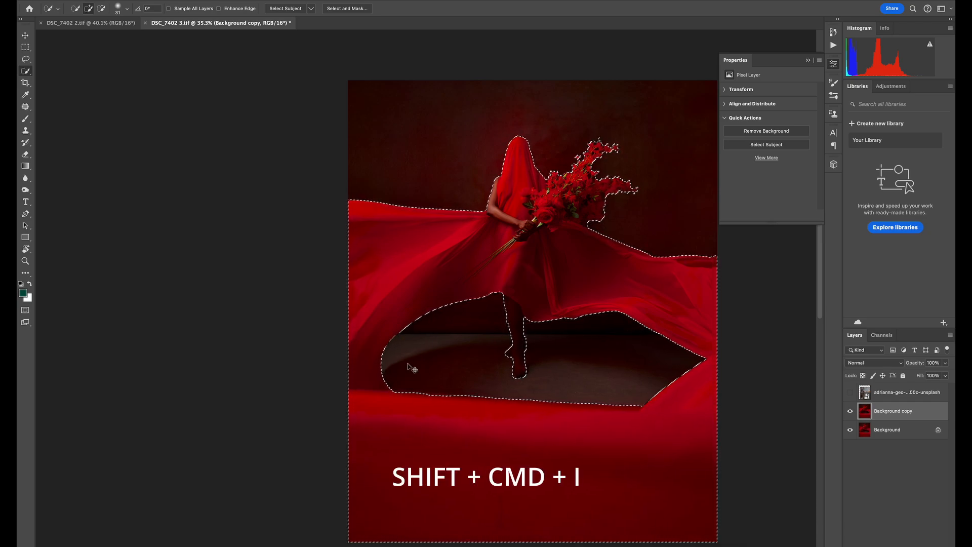
Step: Invert the selection to cover the backdrop, and subtract the floor and everything below its back edge with a rectangular marquee
key(super+shift+i)
drag(519, 247, 466, 258)
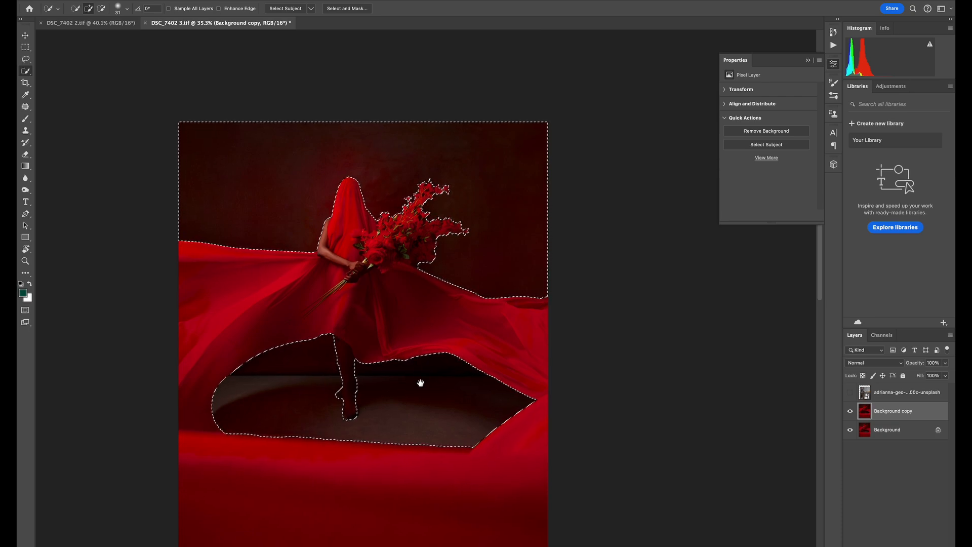
scroll(412, 386, down, 5)
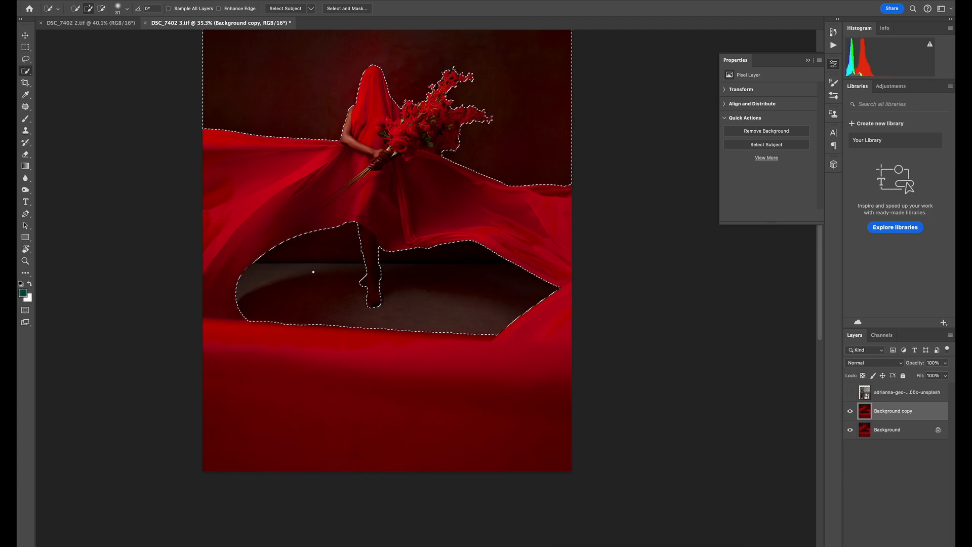
key(m)
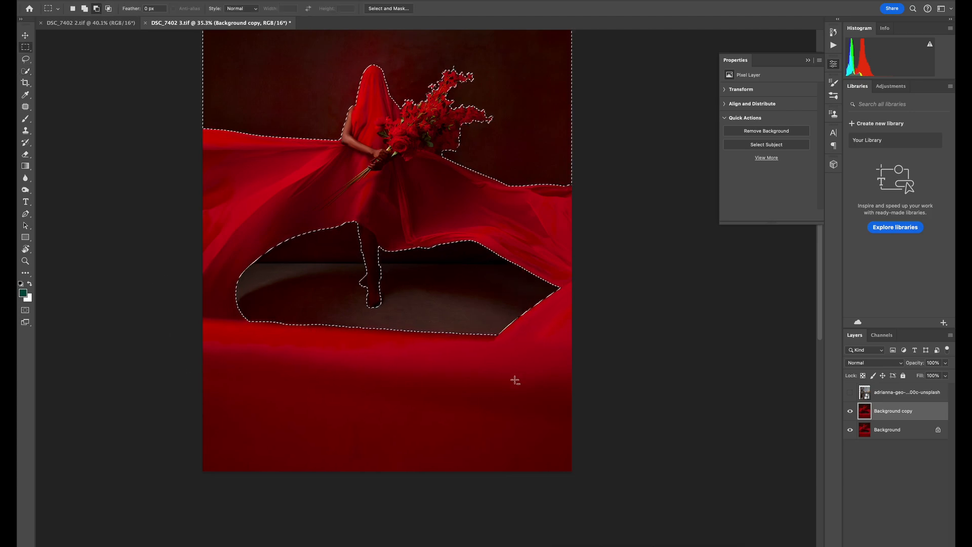
drag(579, 484, 133, 262)
Step: Add a layer mask from the selection to the Background copy layer and inspect the mask on its own
key(z)
drag(463, 187, 397, 220)
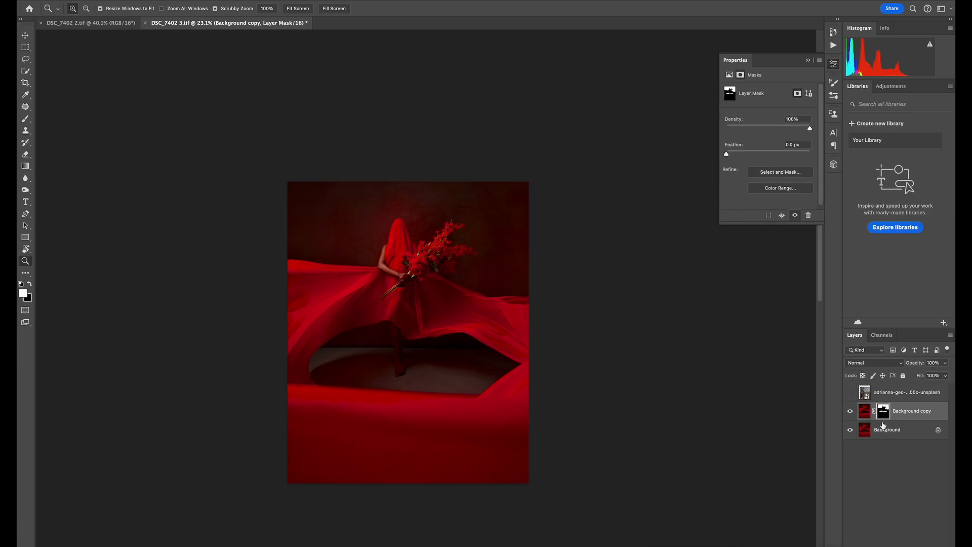
alt+click(885, 414)
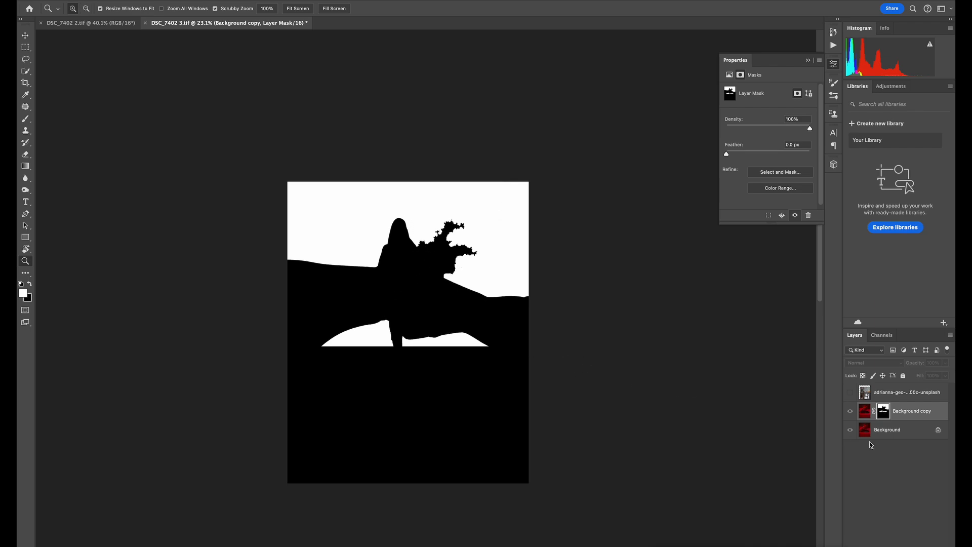
alt+click(883, 411)
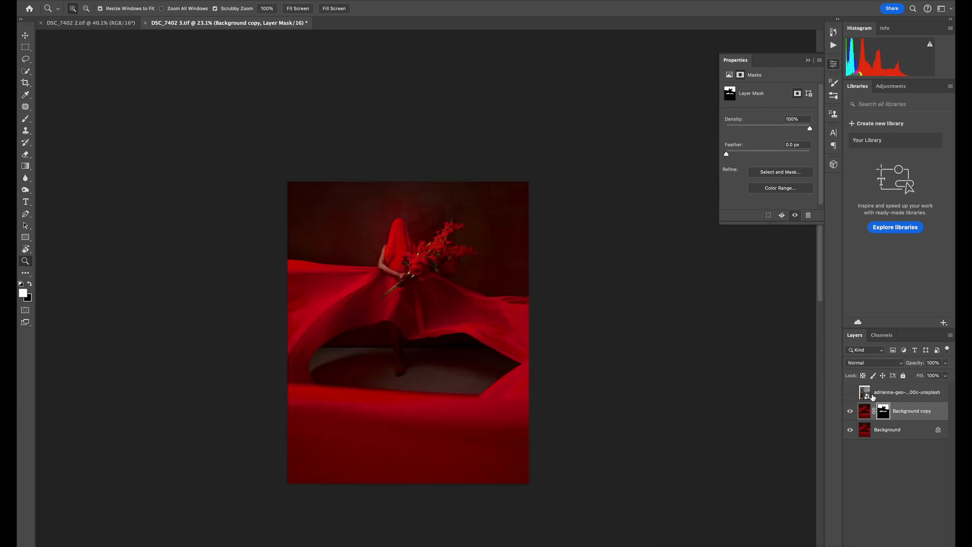
Step: Show the painting layer, position it at X 0, Y -922 px using 68% opacity as a guide, and restore opacity to 100%
click(864, 394)
click(851, 393)
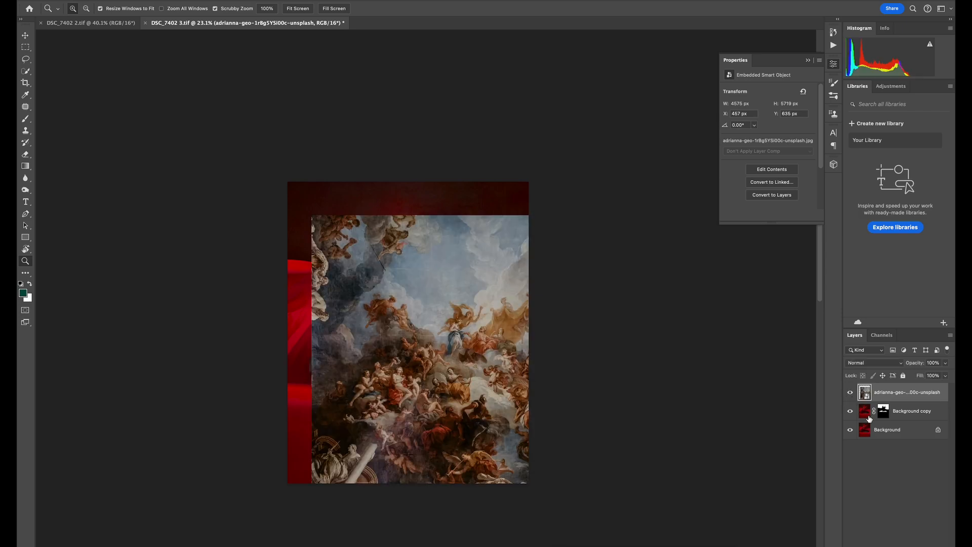
key(v)
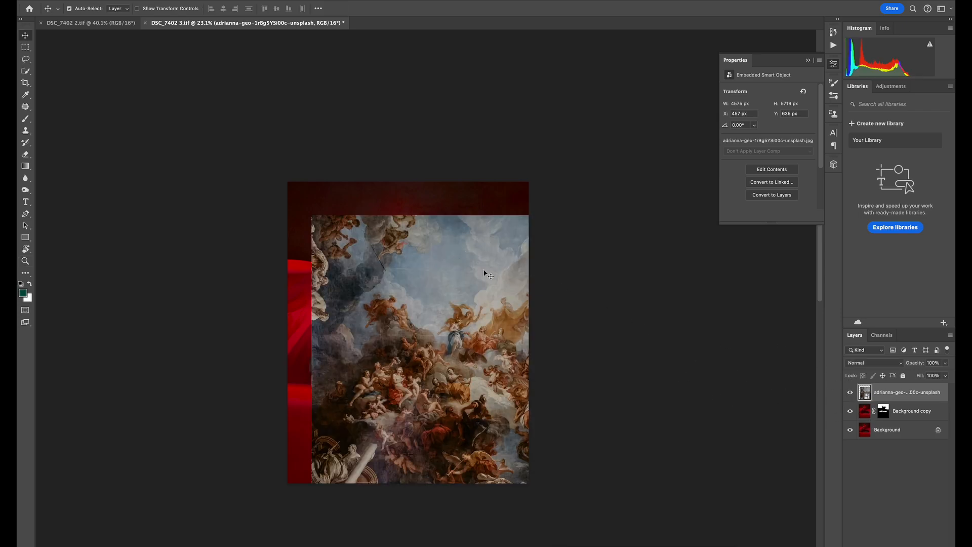
drag(906, 369, 901, 369)
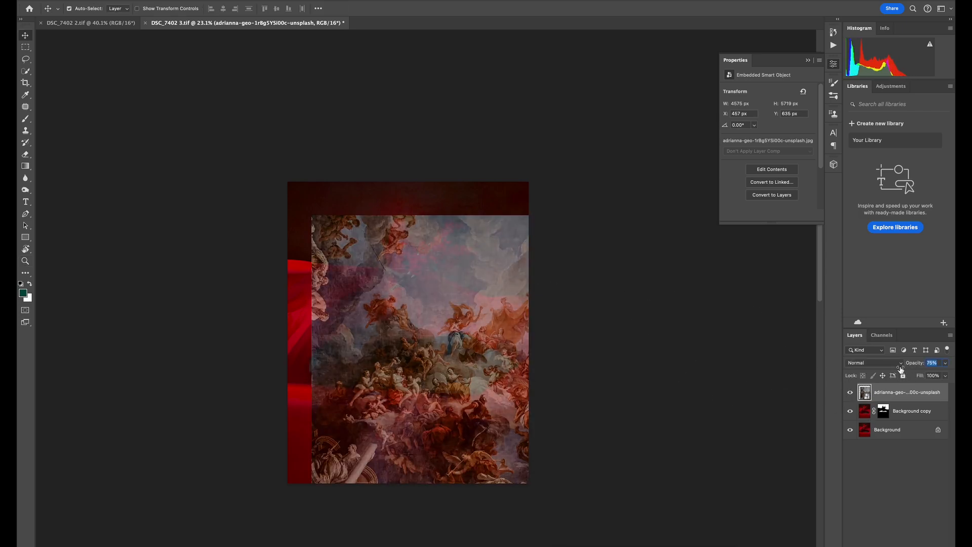
drag(454, 296, 423, 277)
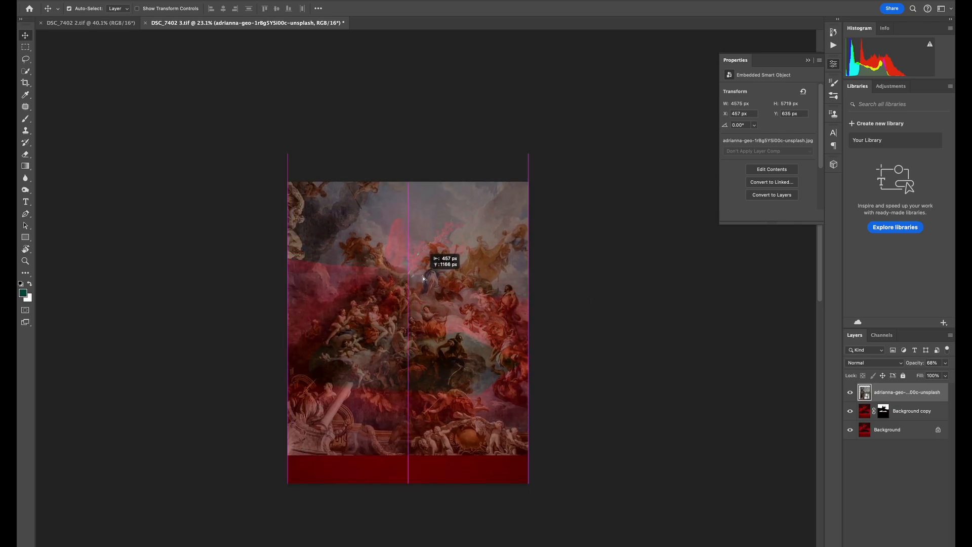
drag(424, 279, 423, 281)
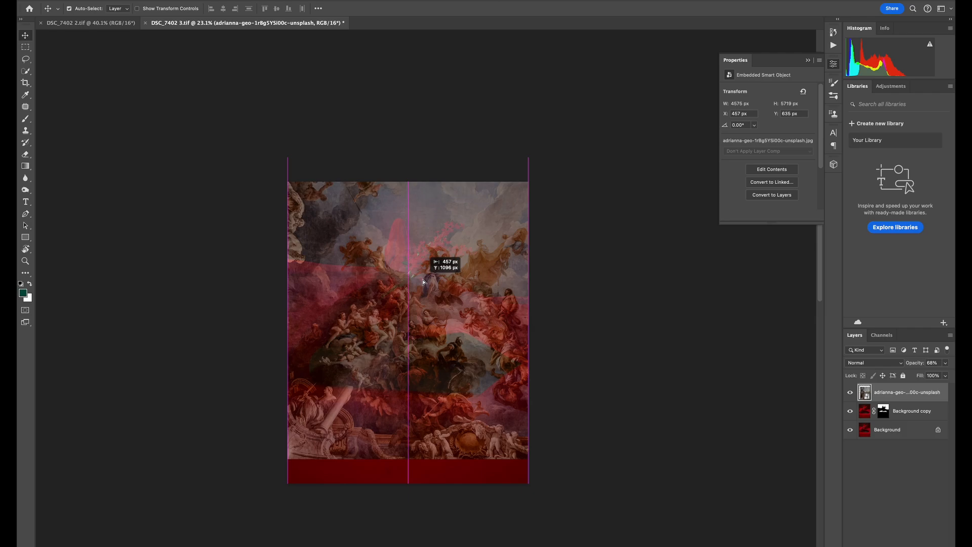
drag(424, 281, 395, 257)
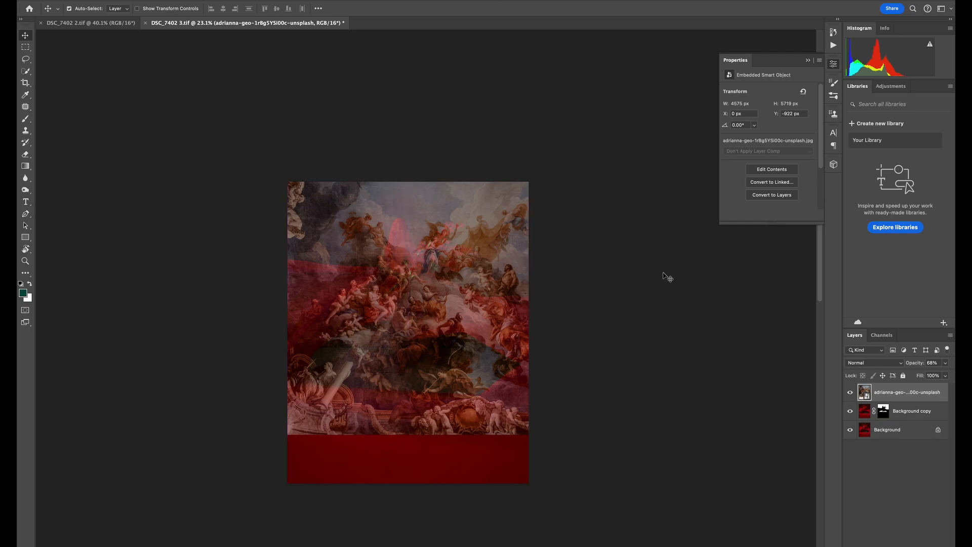
key(0)
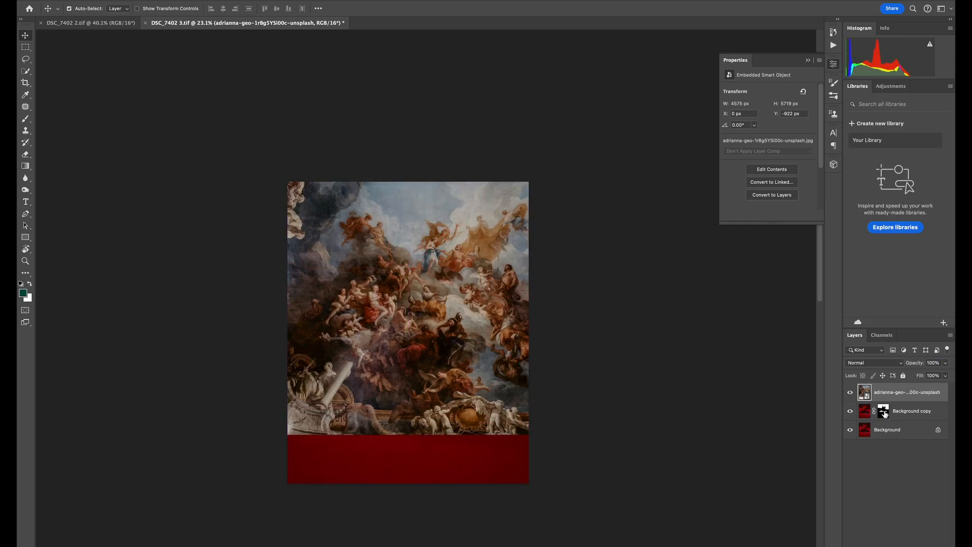
Step: Move the layer mask from Background copy to the painting layer and set the painting's blend mode to Overlay
click(883, 410)
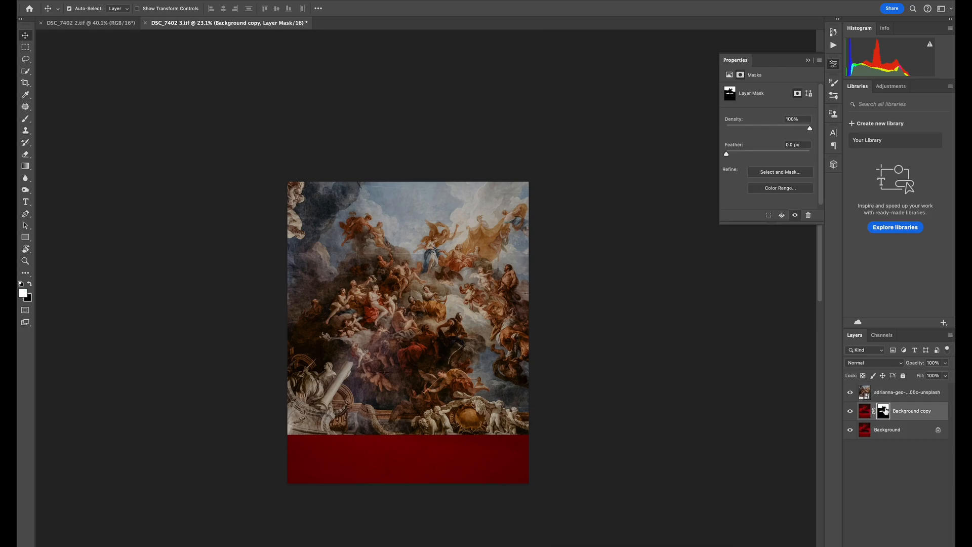
drag(884, 411, 896, 401)
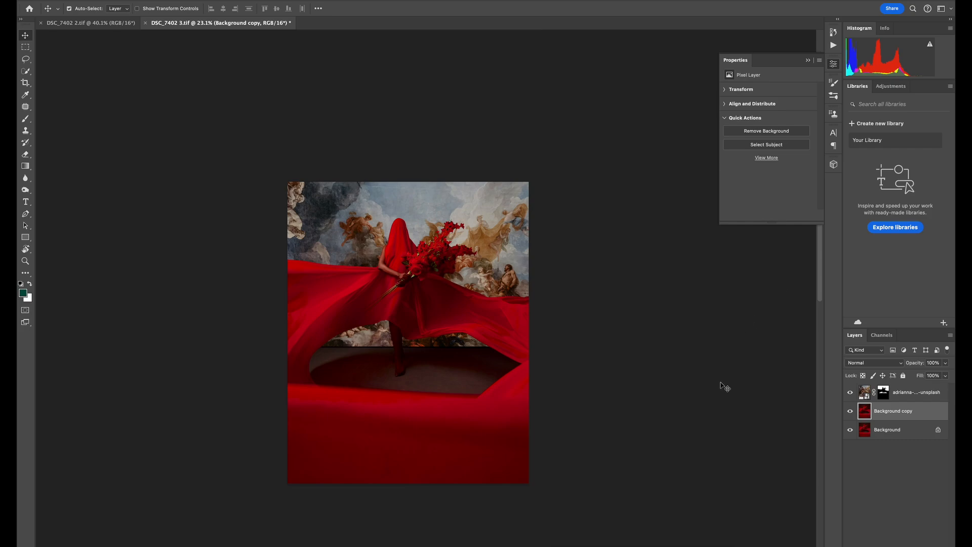
click(861, 387)
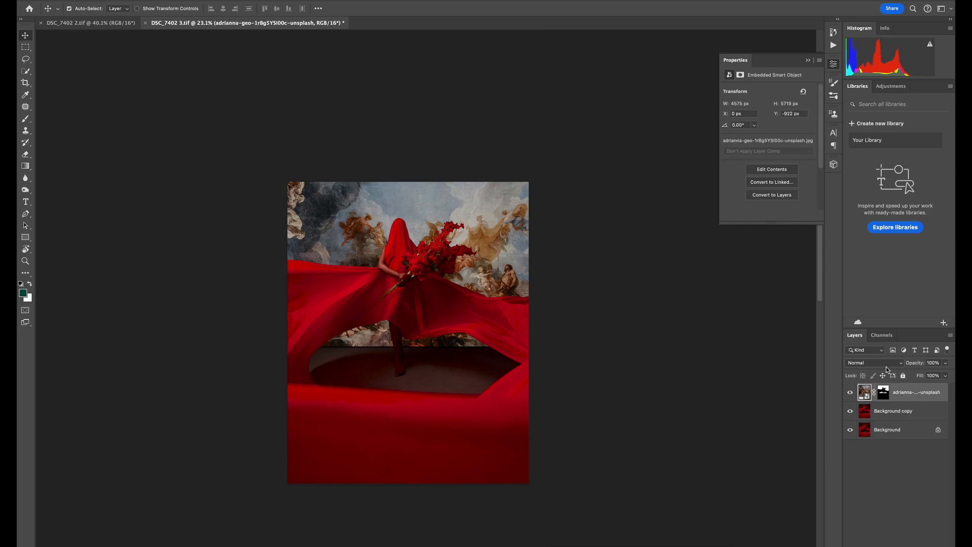
click(875, 363)
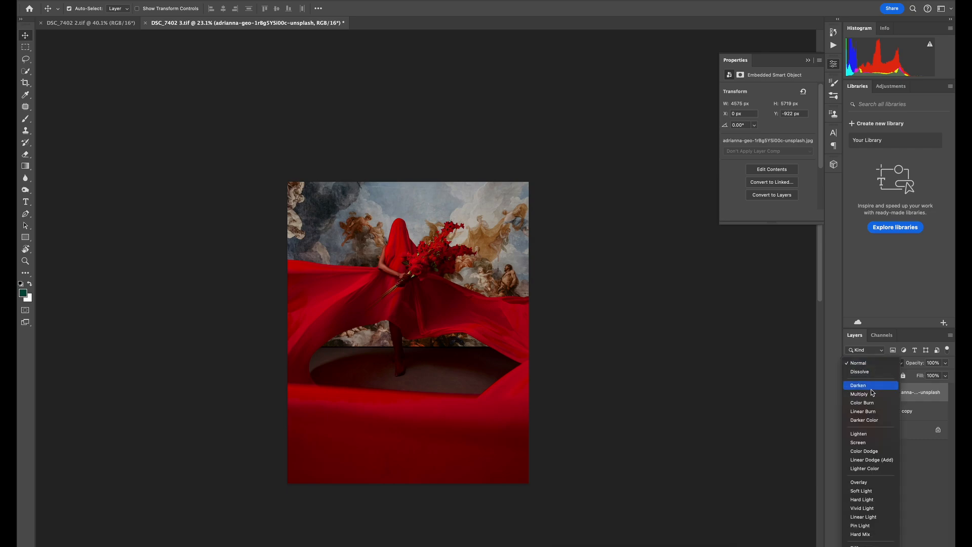
click(868, 482)
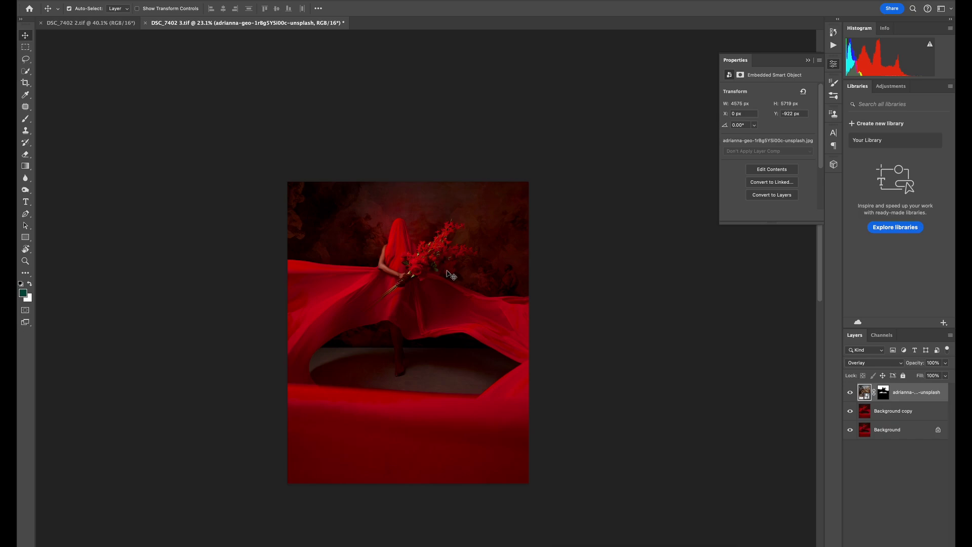
Step: Examine the blended backdrop around the figure and bouquet, comparing the image with the painting layer hidden and shown
scroll(451, 276, up, 5)
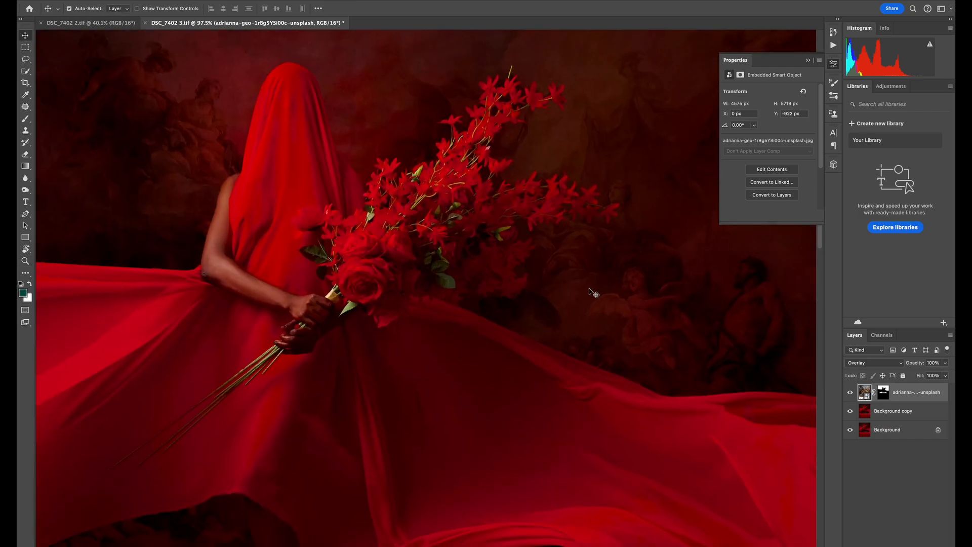
scroll(592, 296, down, 3)
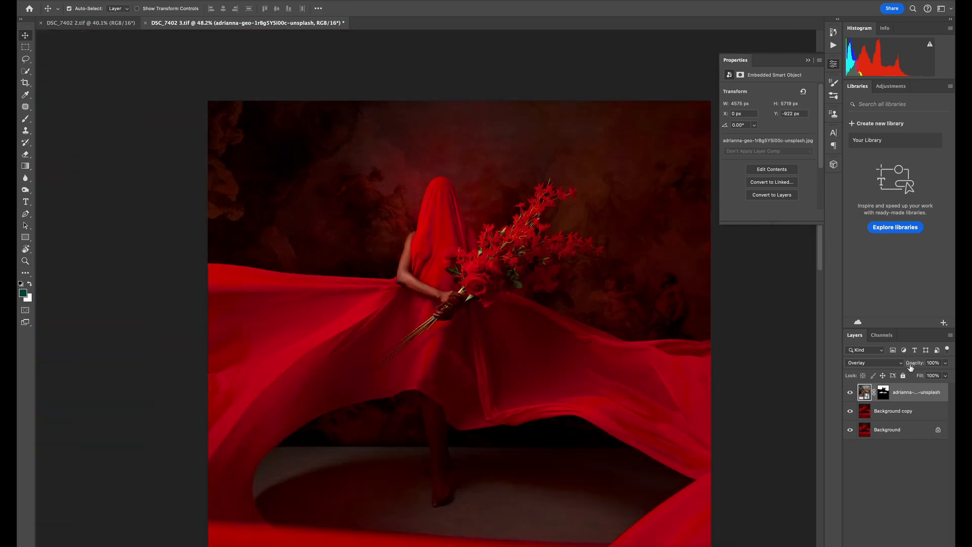
drag(895, 372, 918, 372)
drag(568, 243, 539, 385)
drag(569, 284, 572, 290)
key(super+0)
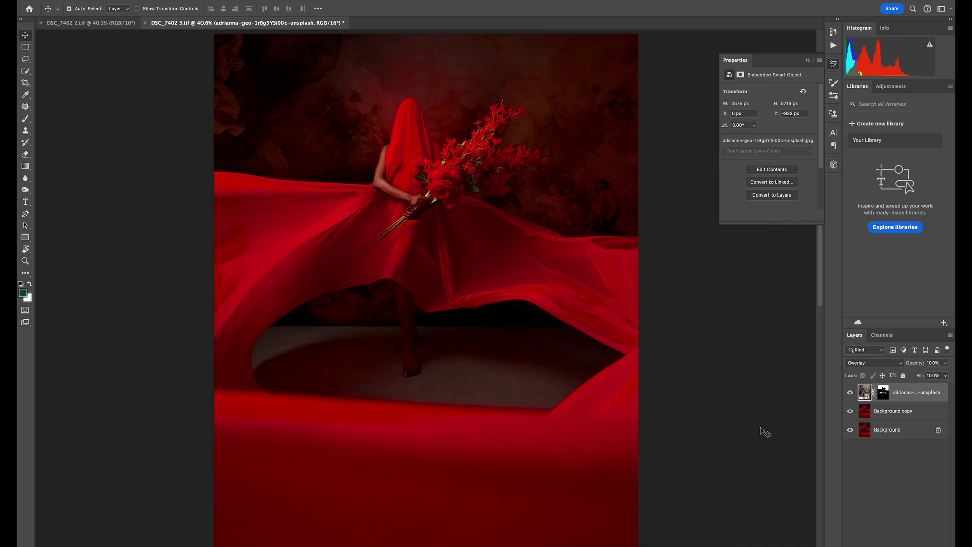
click(851, 393)
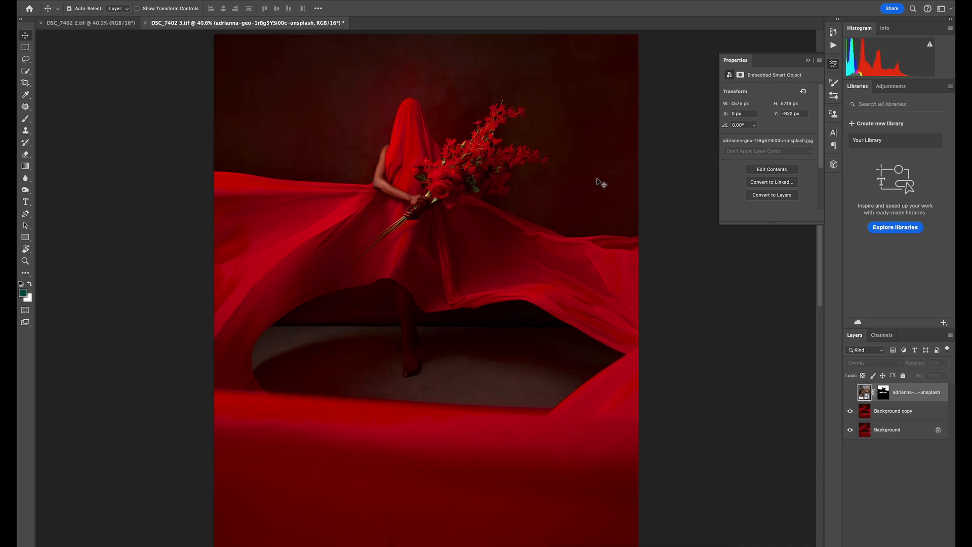
click(851, 393)
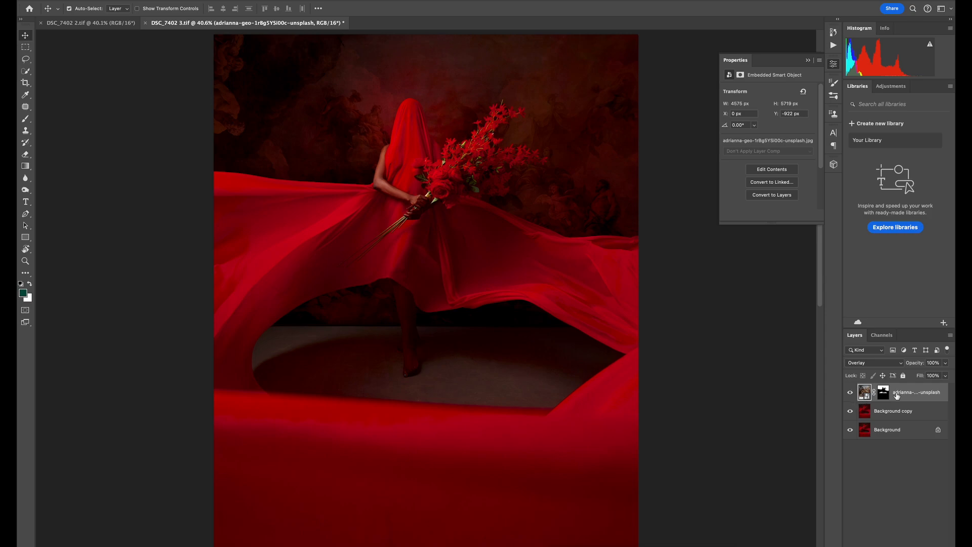
Step: Add a Hue/Saturation adjustment layer and place it between the painting layer and Background copy
click(901, 546)
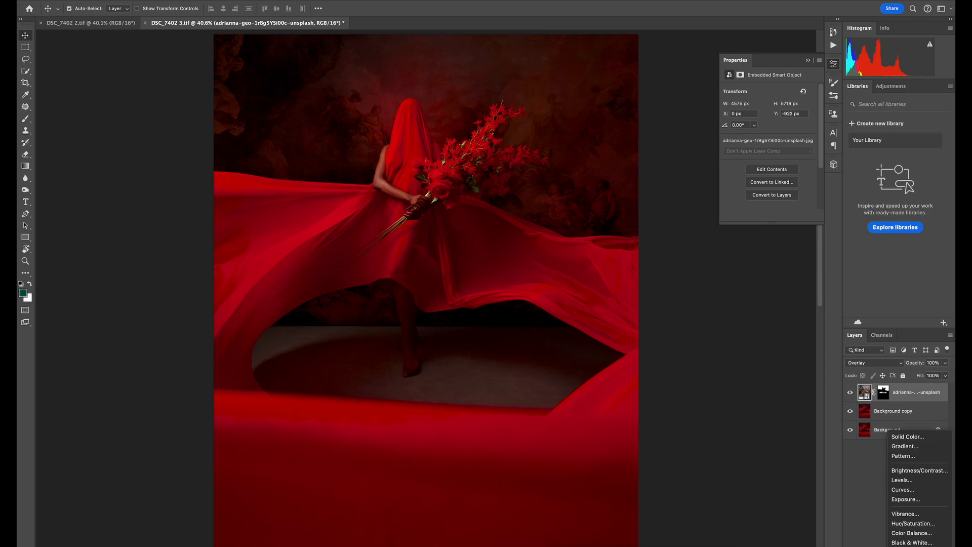
click(910, 524)
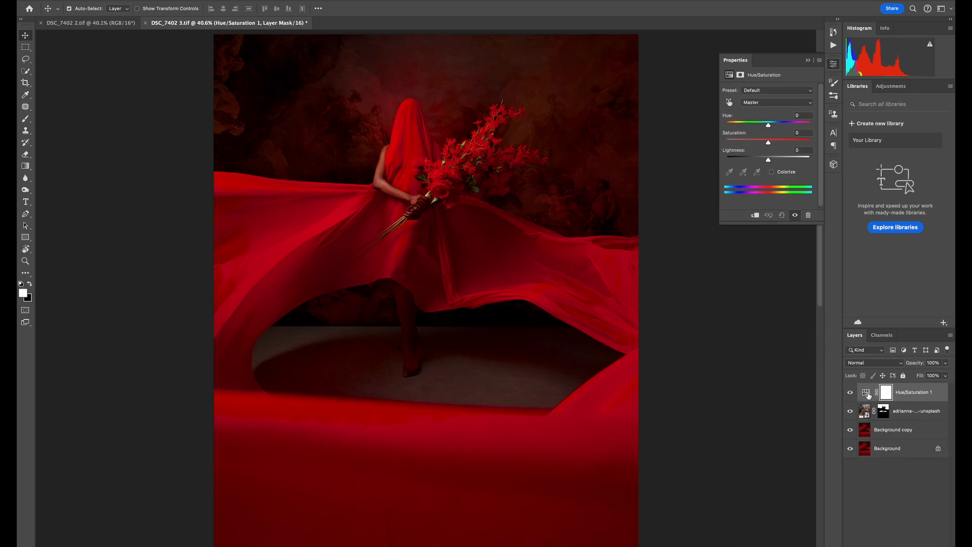
drag(905, 397, 896, 426)
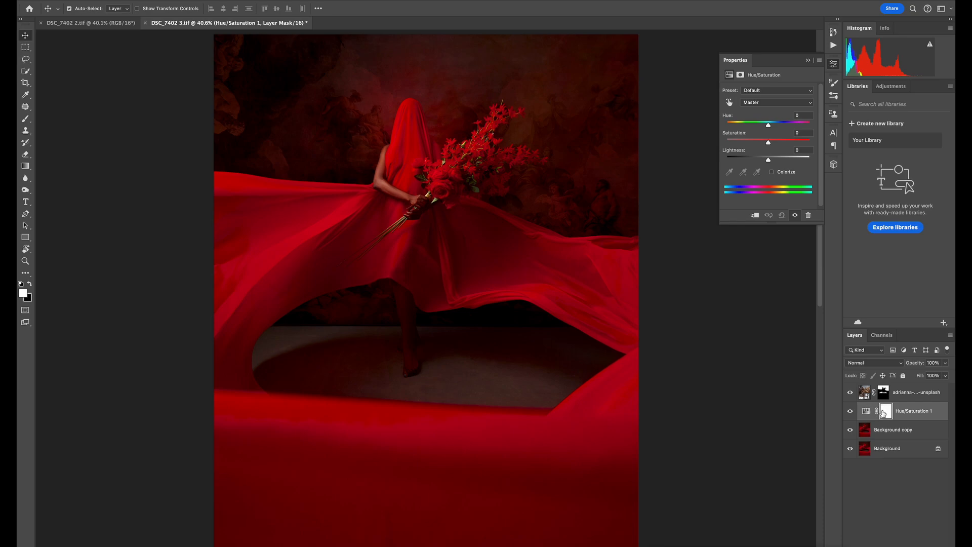
Step: Copy the painting layer's mask onto the Hue/Saturation layer, replacing its blank mask
click(884, 398)
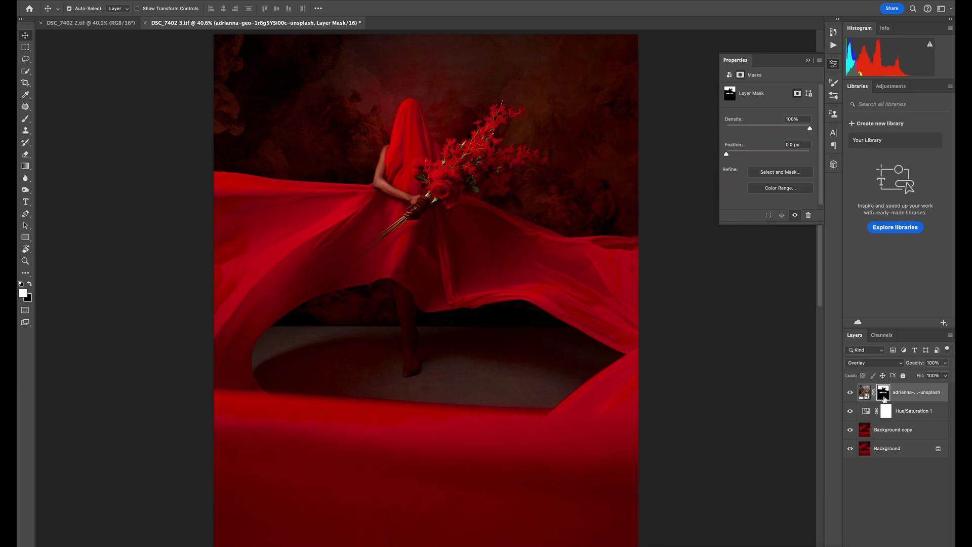
alt+click(883, 396)
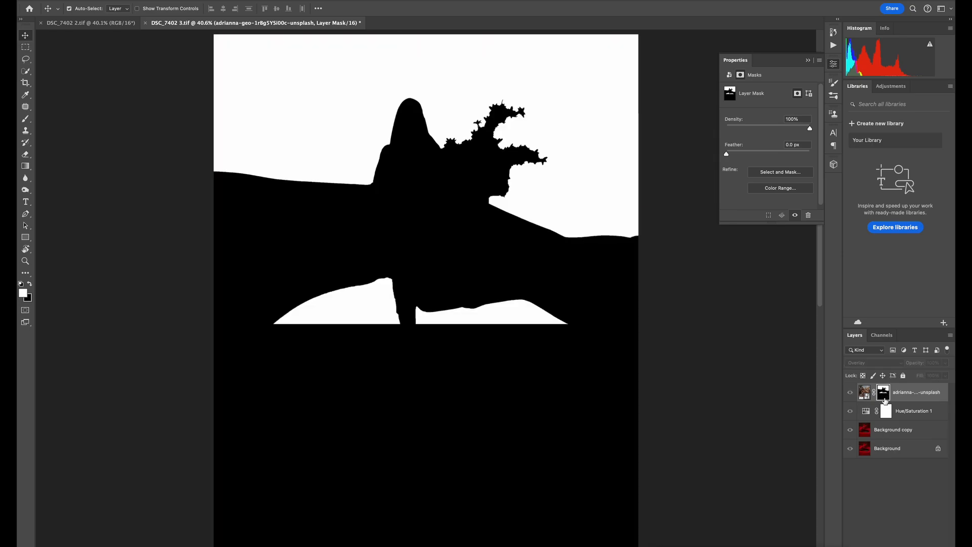
alt+click(883, 396)
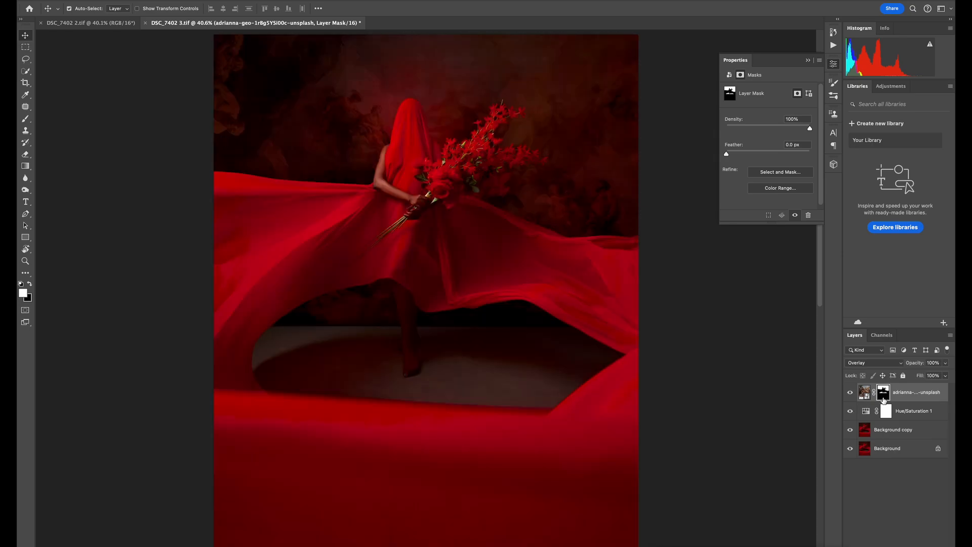
drag(885, 394, 893, 416)
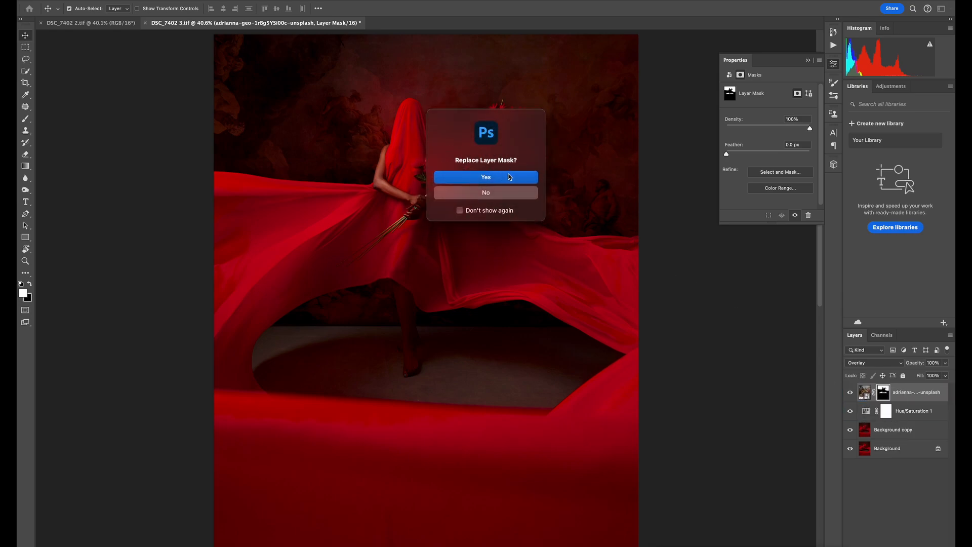
click(508, 176)
Step: Set the Hue/Saturation adjustment to Hue +20, Saturation -92 and Lightness +4 for the masked backdrop
click(886, 412)
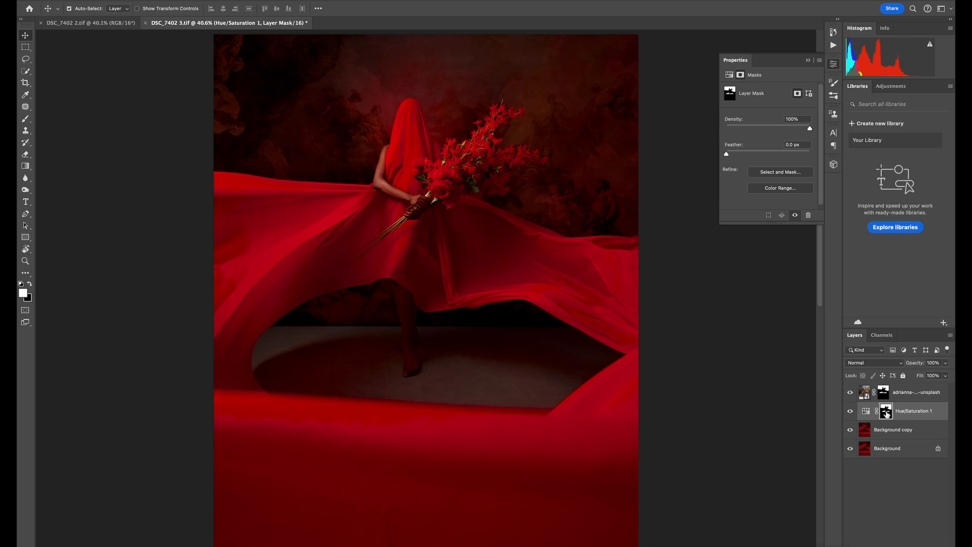
click(867, 413)
drag(766, 143, 731, 144)
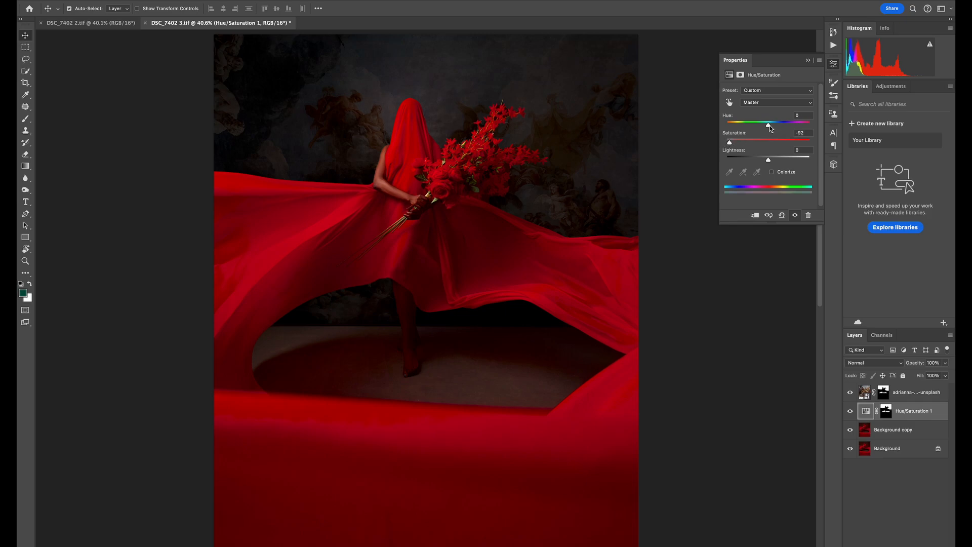
drag(770, 127, 770, 163)
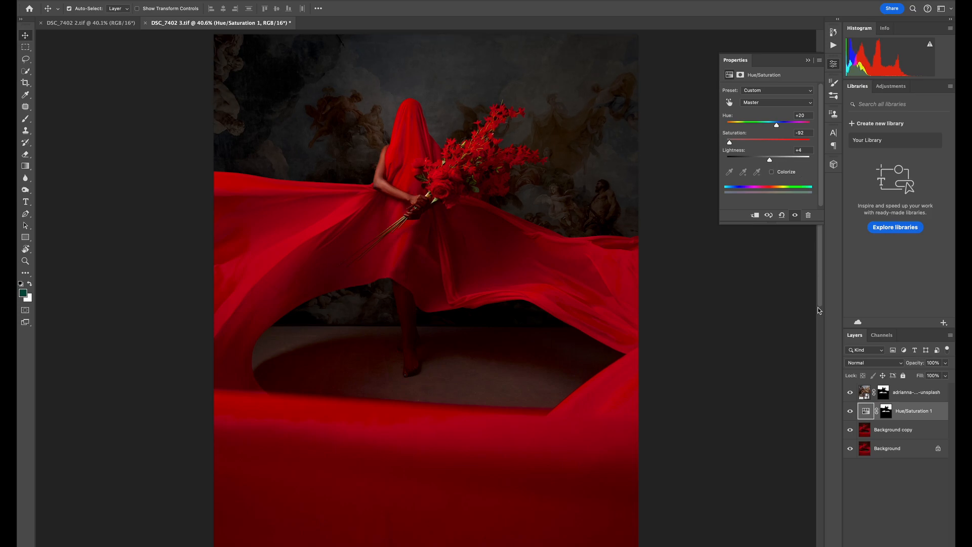
Step: Compare the image with and without the Hue/Saturation adjustment and against the original Background layer alone
click(850, 412)
click(850, 412)
click(850, 412)
click(850, 411)
click(851, 449)
click(851, 449)
click(934, 399)
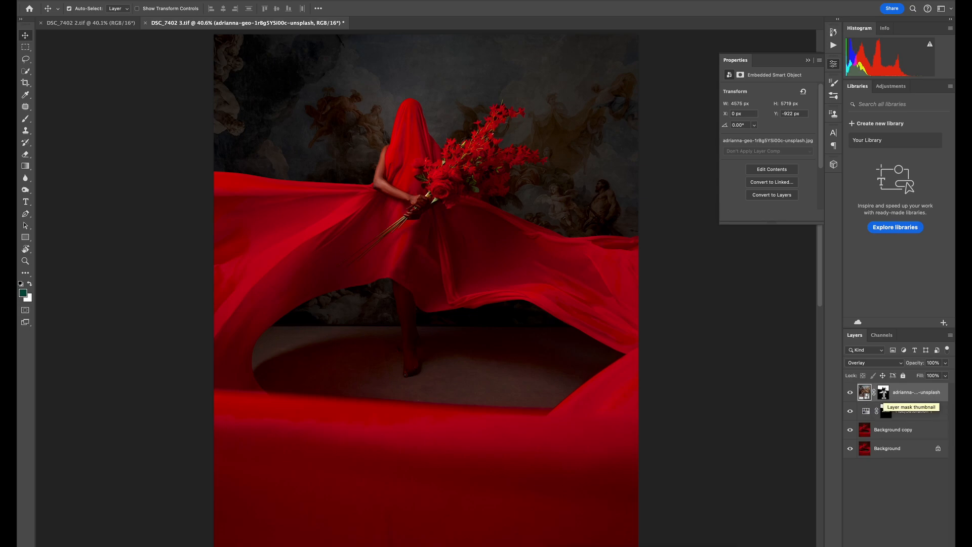
alt+click(883, 394)
key(super+z)
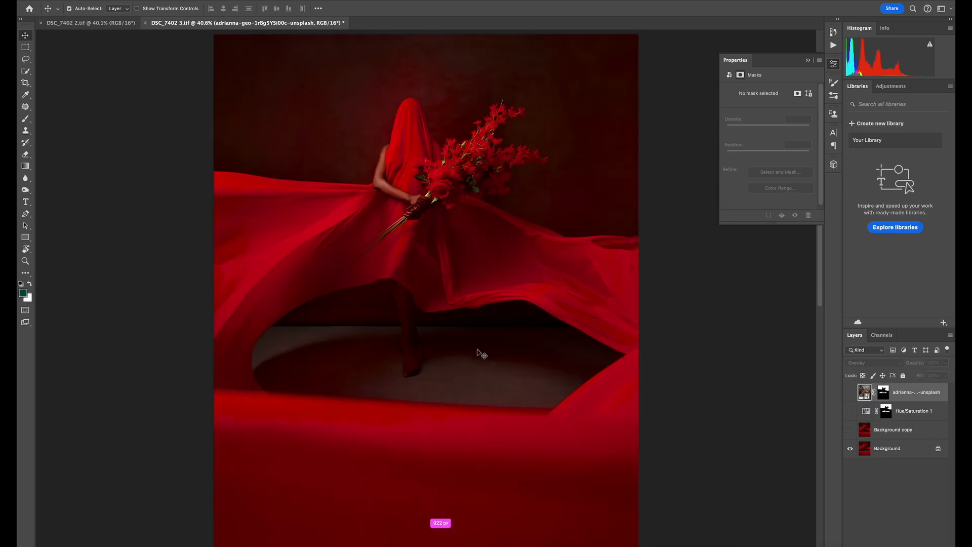
Step: Show the painting, Hue/Saturation and Background copy layers again, with Background copy as the active layer
click(850, 393)
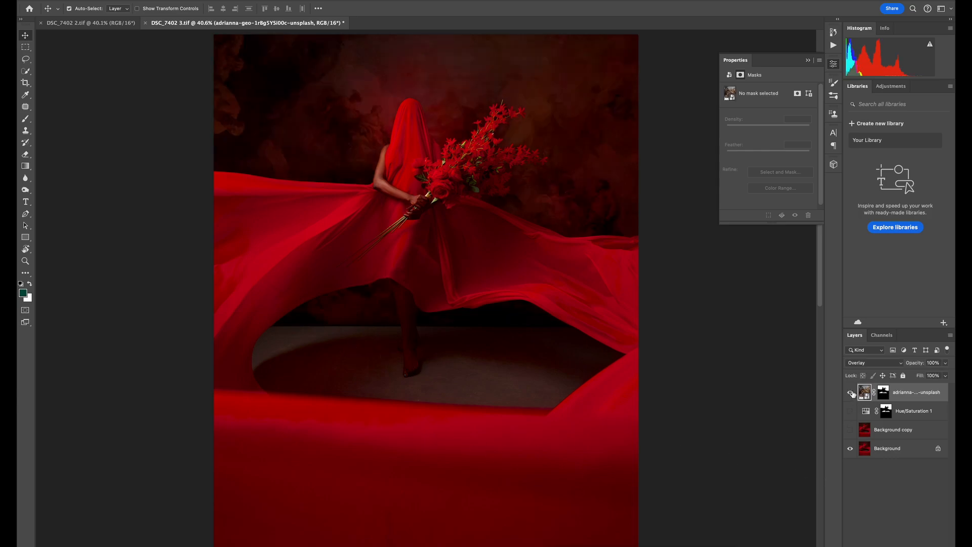
click(851, 411)
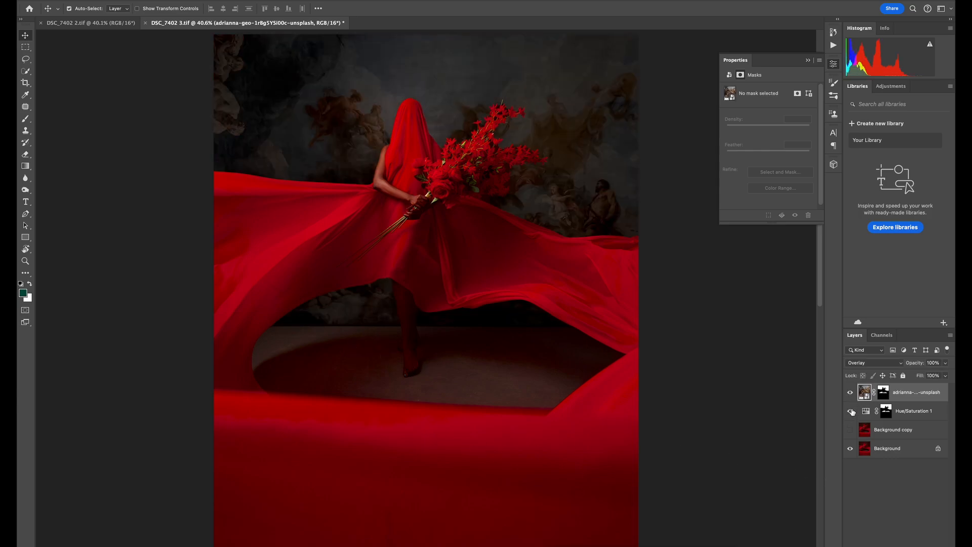
click(909, 432)
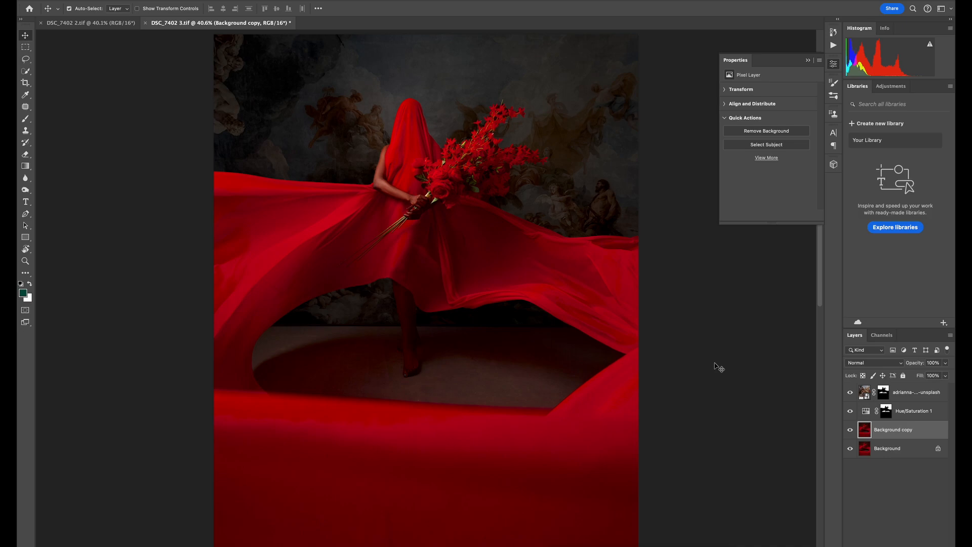
Step: Select the floor inside the fabric opening with the Quick Selection tool, subtracting the leg and the backdrop strip above the floor
key(w)
mouse_move(325, 339)
mouse_down()
mouse_move(302, 365)
mouse_move(324, 378)
mouse_move(279, 363)
mouse_move(388, 368)
mouse_move(372, 353)
mouse_move(389, 335)
mouse_move(402, 365)
mouse_up()
drag(501, 334, 473, 338)
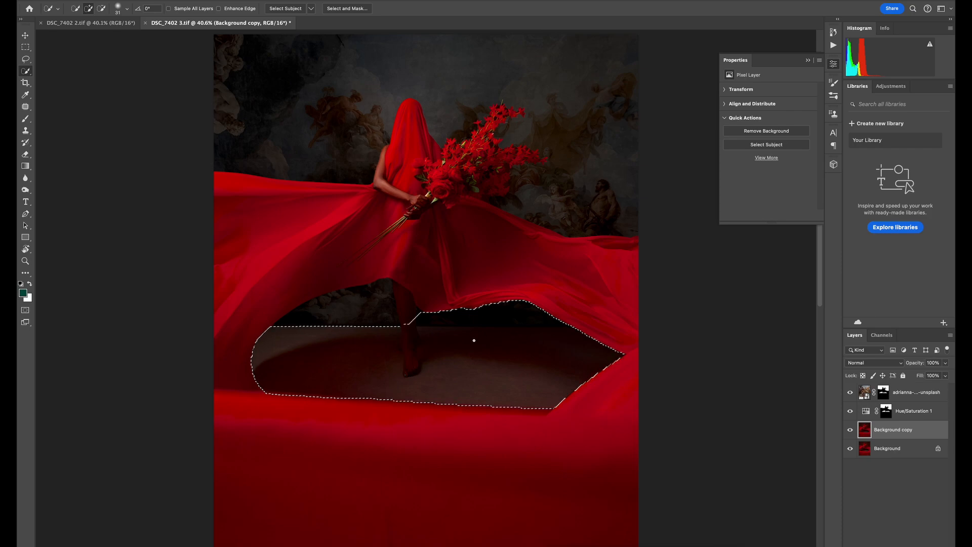
mouse_move(408, 328)
alt+mouse_down()
mouse_move(407, 345)
mouse_move(411, 318)
mouse_move(565, 316)
alt+mouse_up()
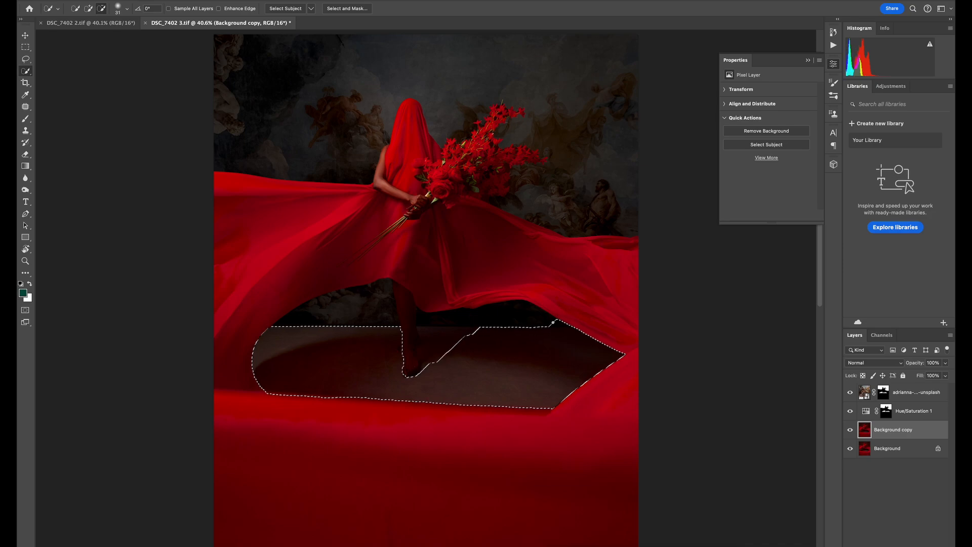
Step: Refine the floor selection around the leg and foot, adding the missing floor area beside the leg
key(z)
drag(432, 347, 472, 350)
key(s)
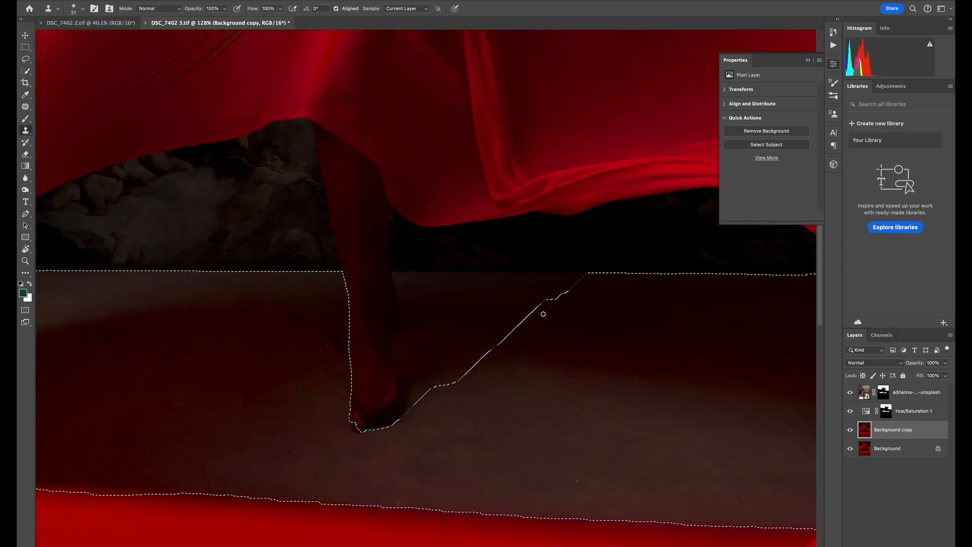
click(557, 287)
key(Return)
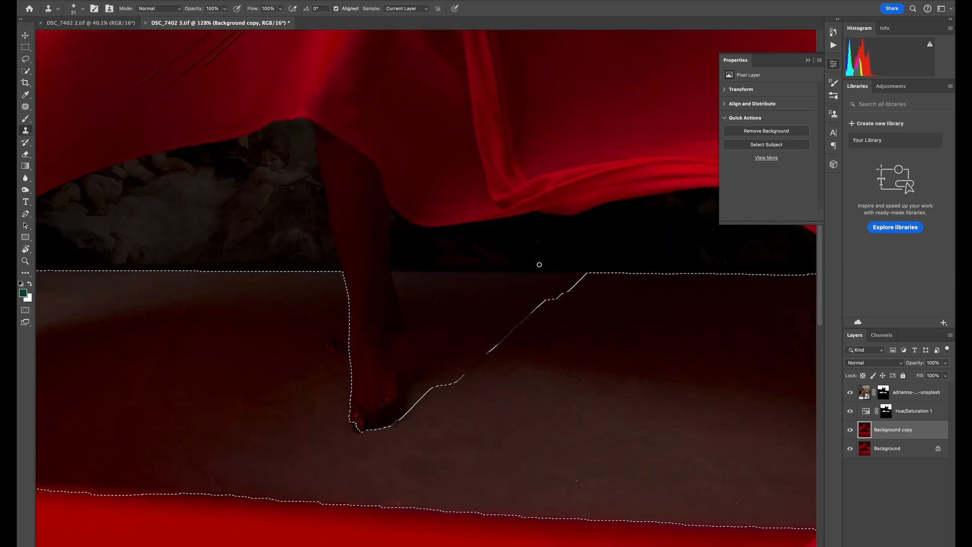
key(w)
mouse_move(571, 285)
mouse_down()
mouse_move(476, 295)
mouse_move(457, 310)
mouse_move(446, 364)
mouse_move(464, 358)
mouse_move(450, 314)
mouse_move(455, 291)
mouse_move(433, 287)
mouse_move(386, 374)
mouse_move(348, 332)
mouse_up()
key(alt)
mouse_move(350, 329)
mouse_down()
mouse_move(345, 371)
mouse_move(336, 354)
mouse_move(345, 360)
mouse_up()
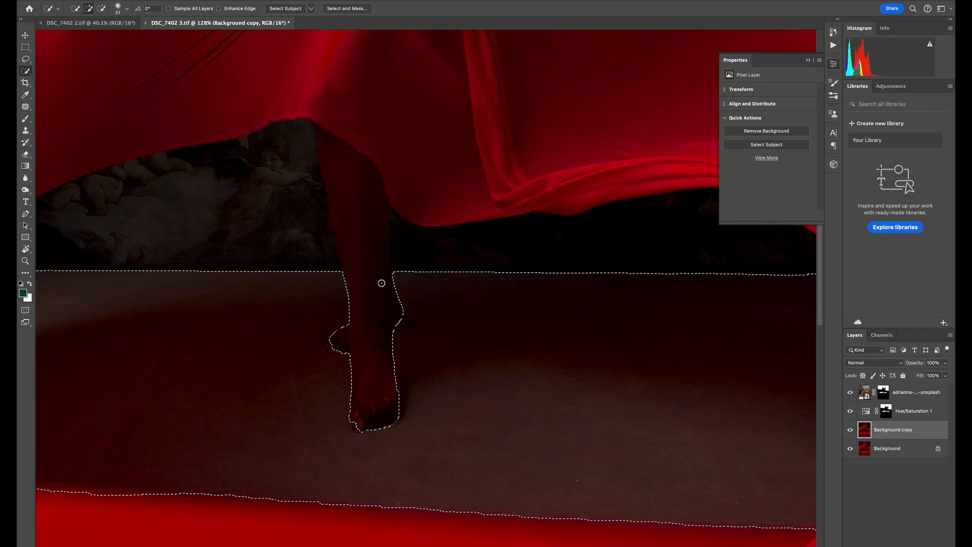
Step: Add a layer mask to Background copy from the floor selection
key(z)
drag(522, 342, 472, 344)
key(w)
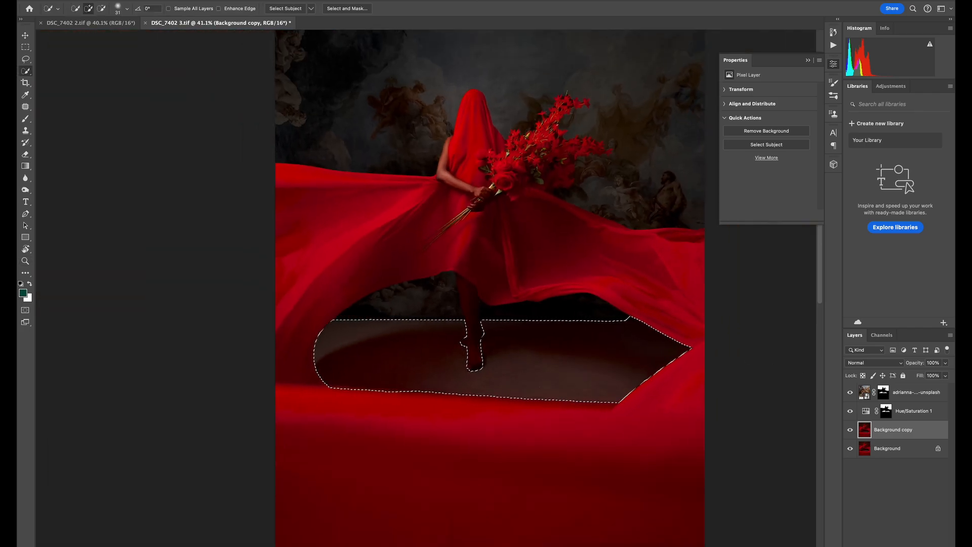
click(891, 545)
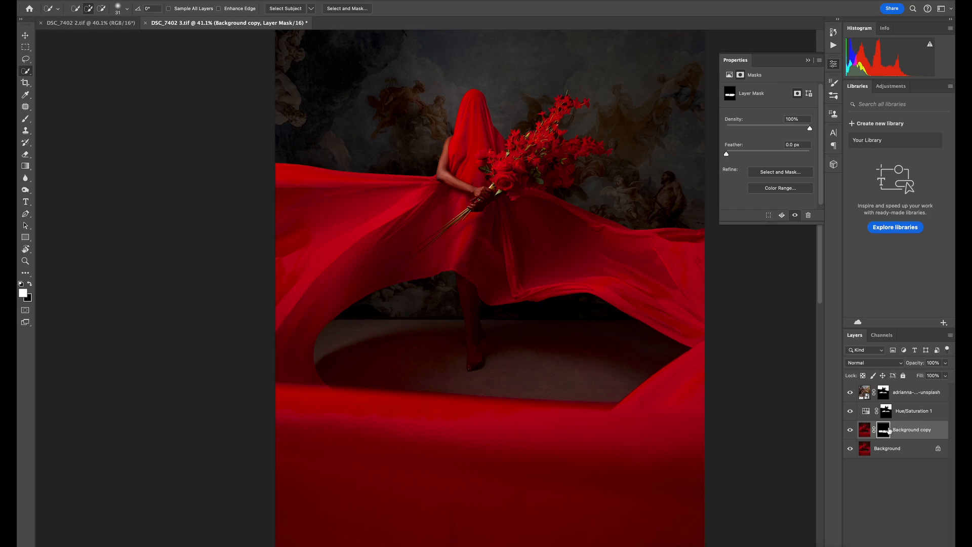
Step: Place the same painting JPEG from the Downloads folder into the document directly above Background copy
key(super+alt+space)
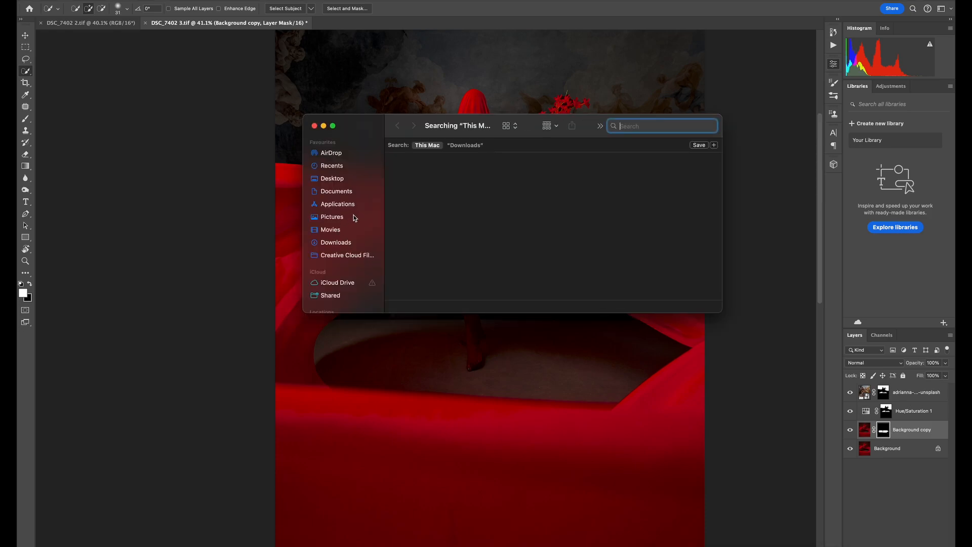
click(336, 242)
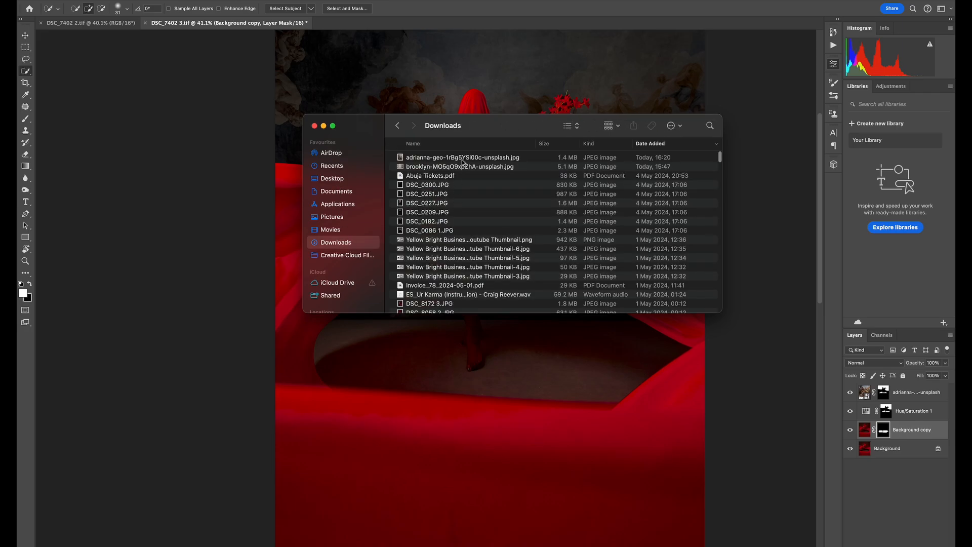
drag(465, 160, 516, 282)
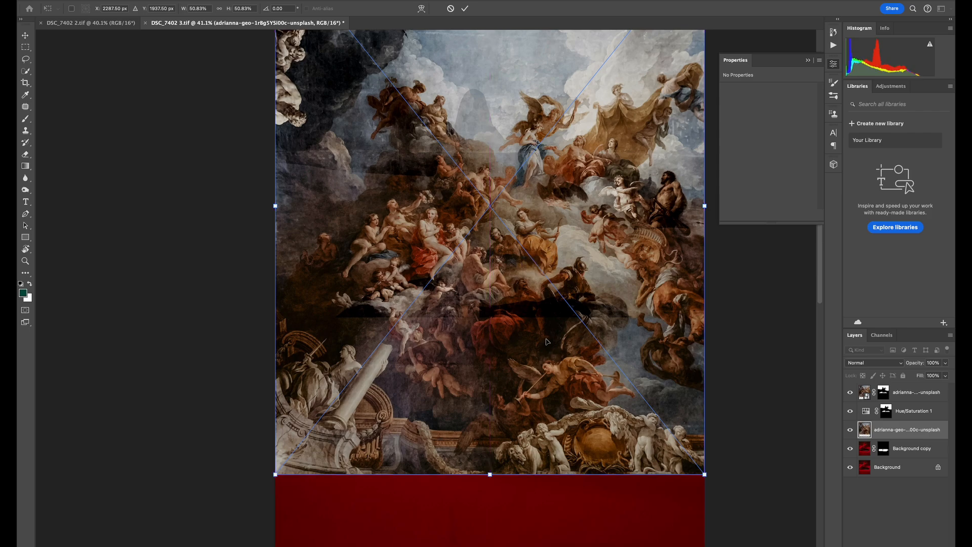
Step: Apply a Perspective transform to the new painting, narrowing its top edge symmetrically, and commit the placement
right_click(506, 320)
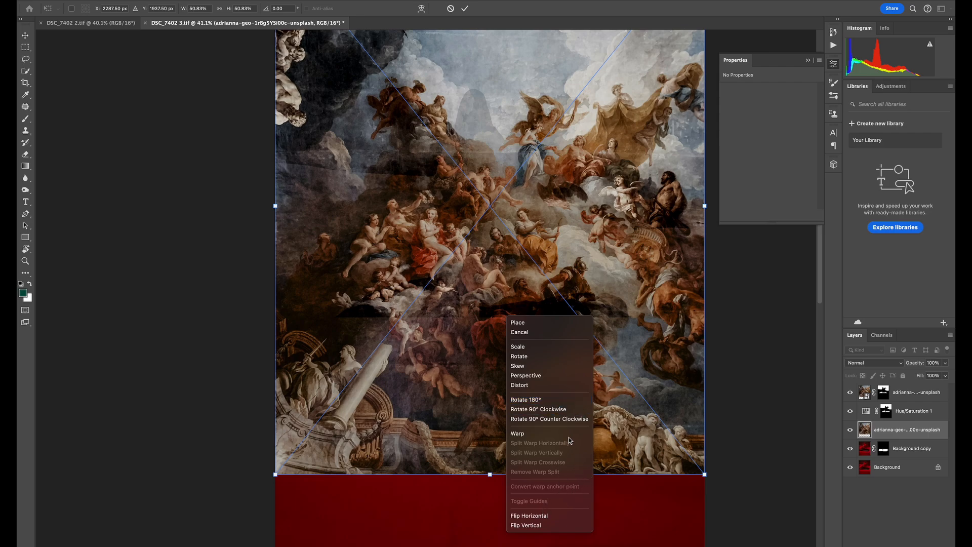
click(557, 376)
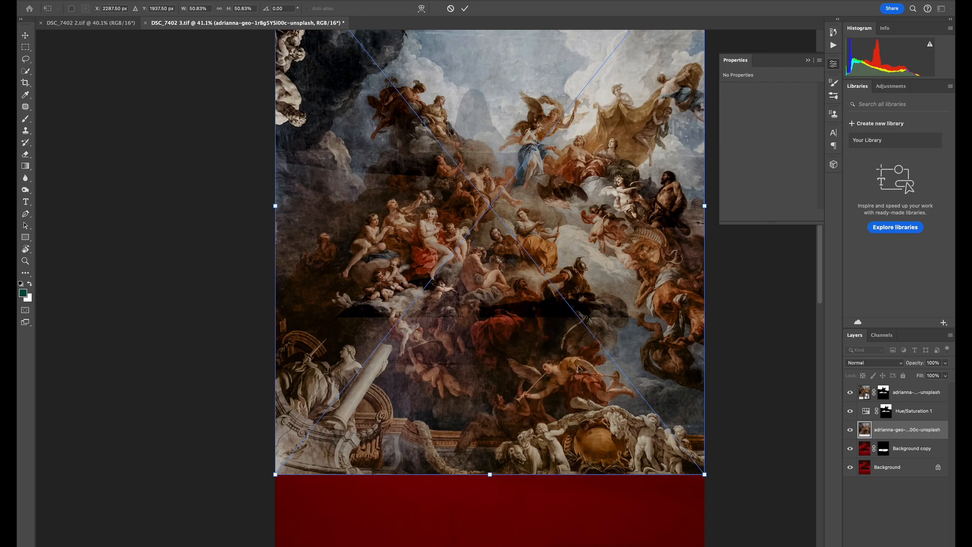
scroll(577, 373, up, 5)
drag(706, 95, 571, 115)
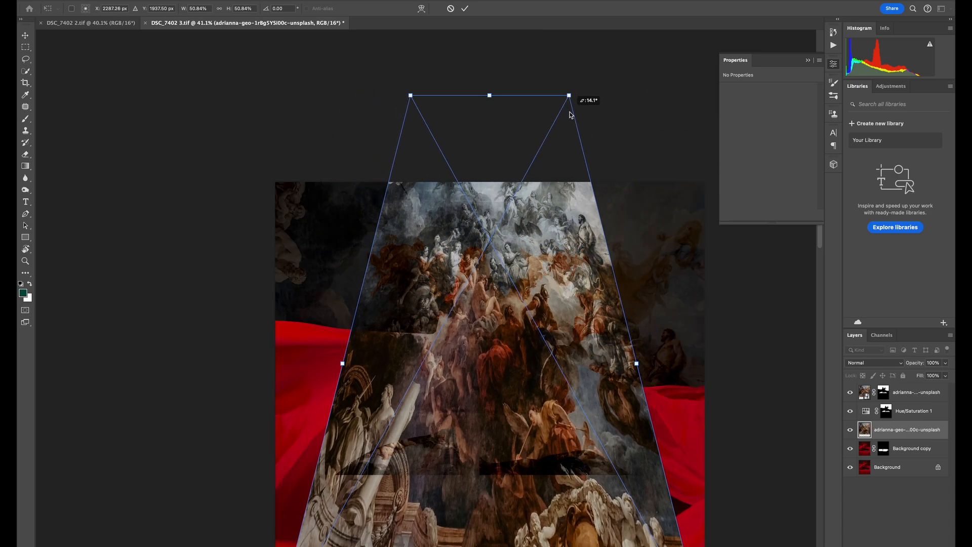
drag(525, 213, 526, 104)
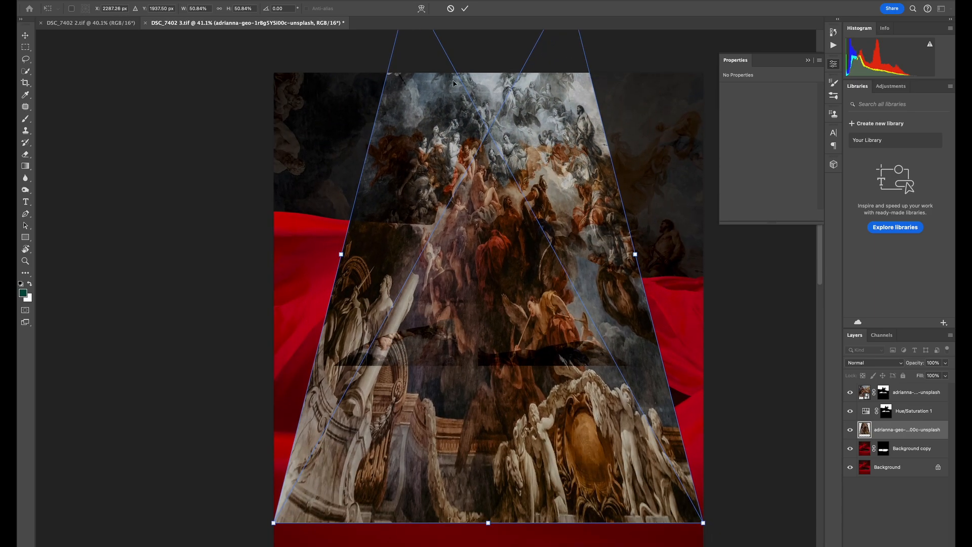
click(464, 8)
Step: Scale the new painting down to about 29% width and position it over the floor opening
key(w)
key(ctrl+t)
drag(489, 523, 506, 238)
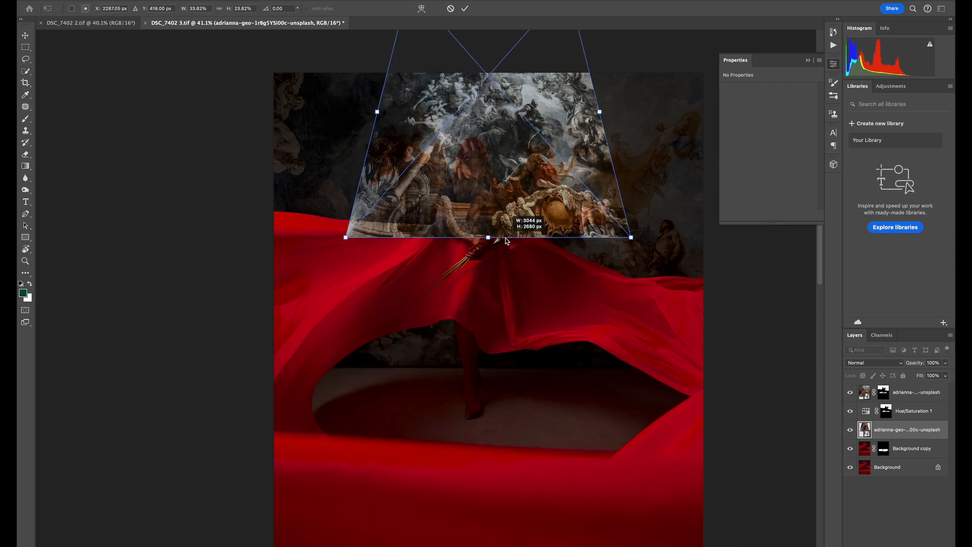
drag(500, 155, 507, 421)
drag(496, 504, 500, 433)
Step: Narrow the floor painting's top edge further with another Perspective transform and commit it
right_click(495, 357)
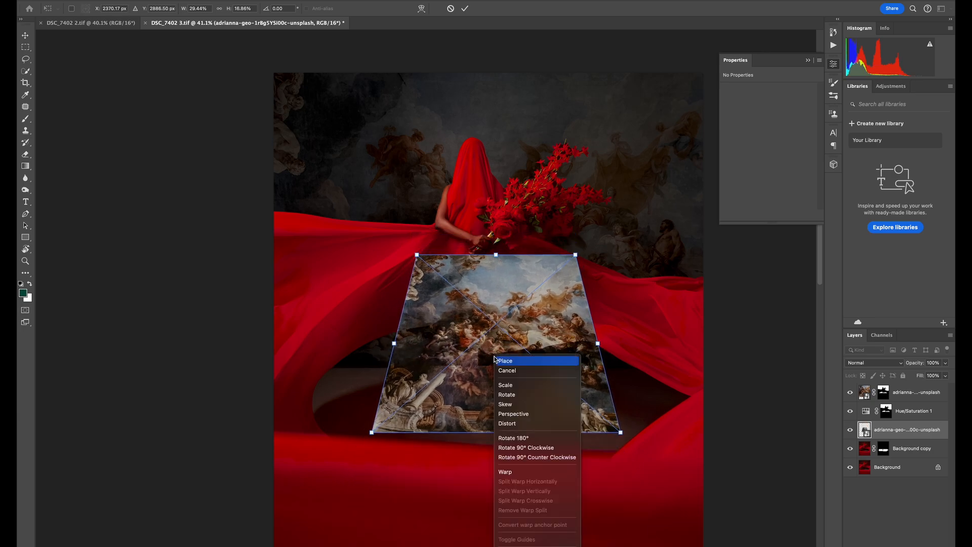
click(519, 414)
drag(576, 257, 549, 255)
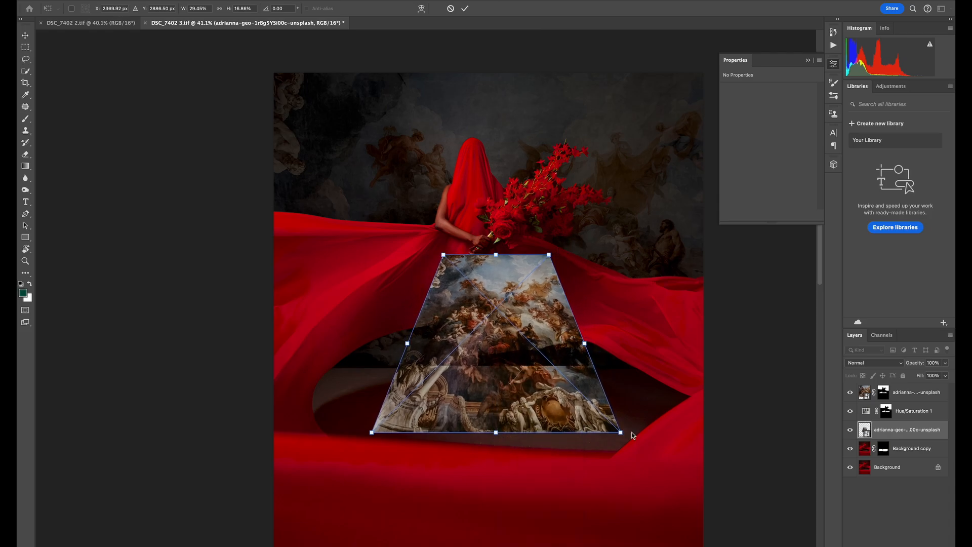
key(Return)
Step: Enlarge the floor painting to about 68% width and 39% height, and lower its top edge to just above the floor line
key(w)
key(ctrl+t)
drag(620, 433, 761, 518)
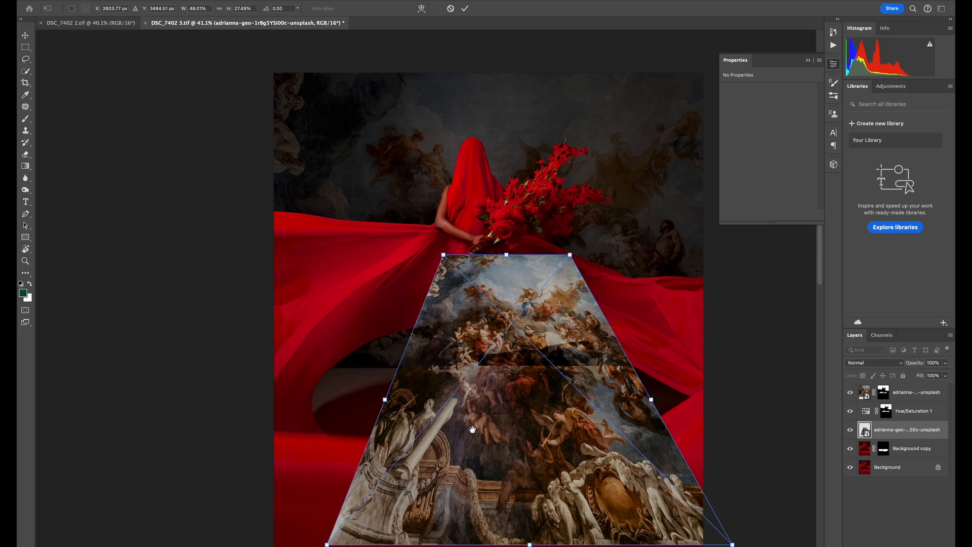
drag(384, 399, 289, 428)
key(ctrl+z)
drag(326, 545, 295, 539)
drag(523, 258, 506, 363)
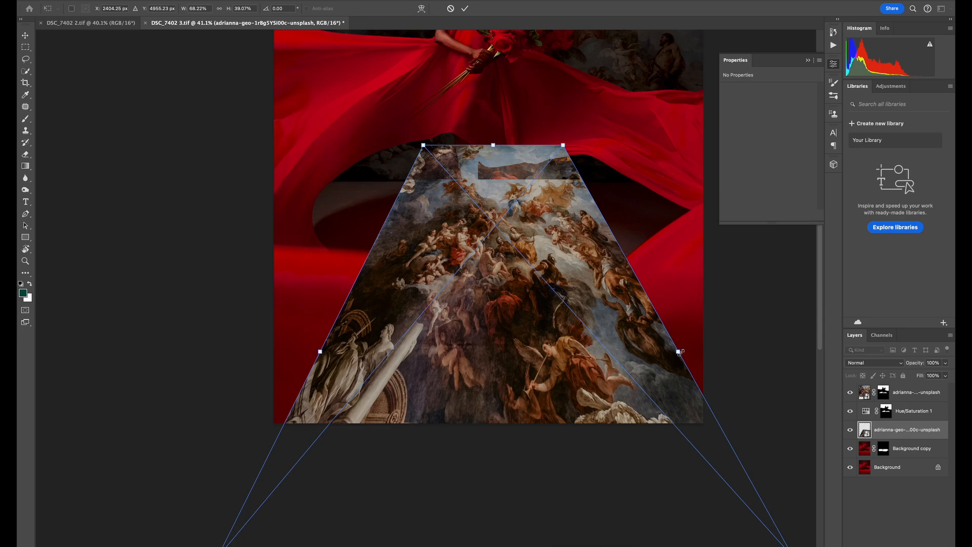
key(Return)
key(w)
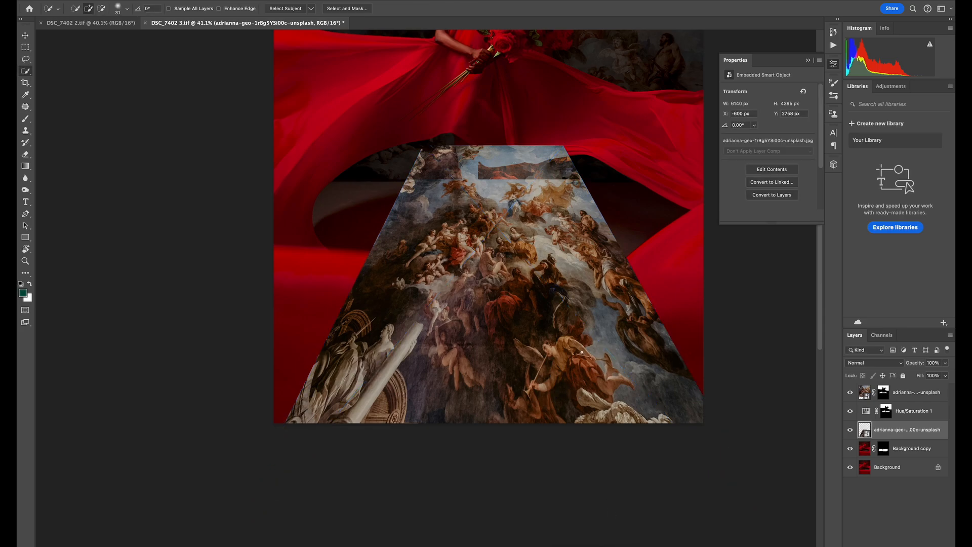
Step: Stretch the floor painting sideways to about 116% width, move it up to cover the whole floor opening, and commit the transform
key(ctrl+t)
right_click(484, 290)
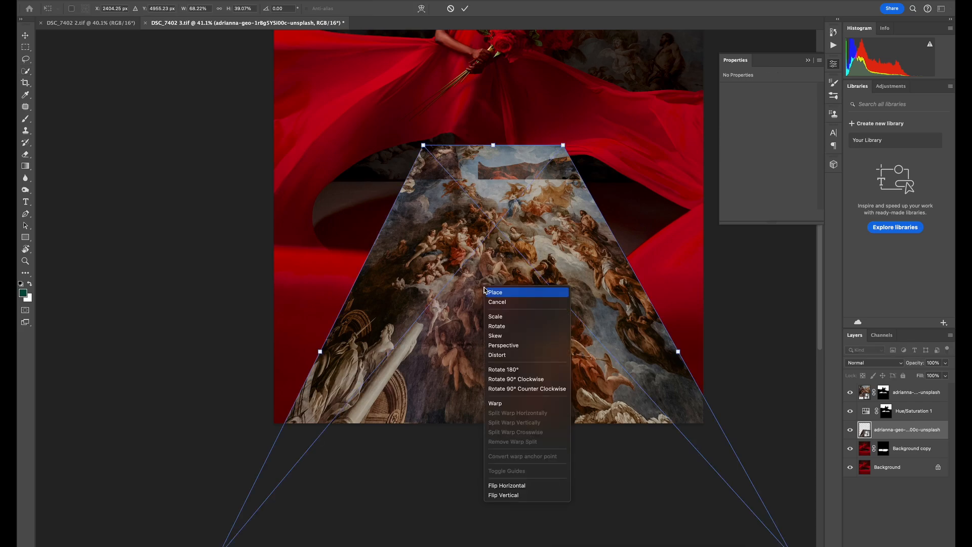
click(676, 279)
drag(679, 351, 770, 337)
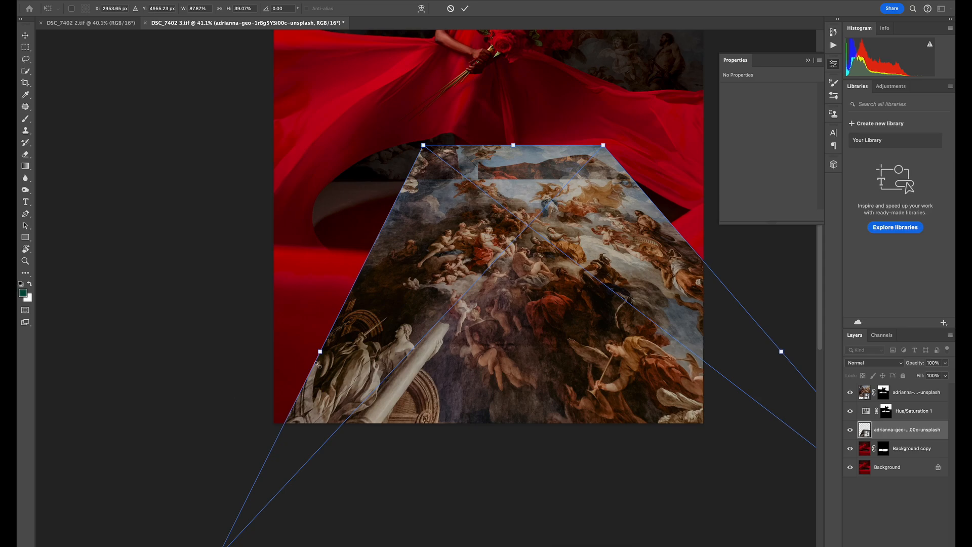
drag(319, 351, 177, 349)
drag(395, 384, 399, 334)
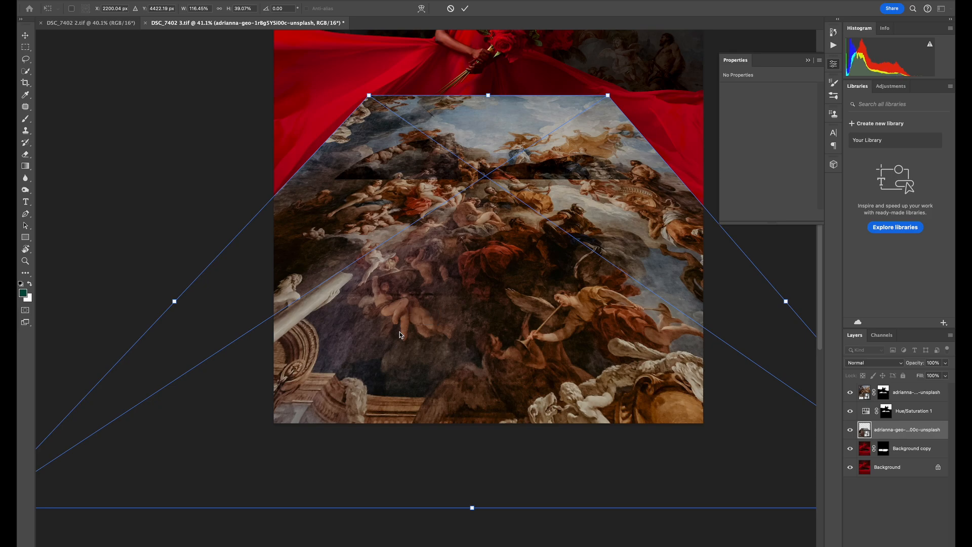
click(464, 9)
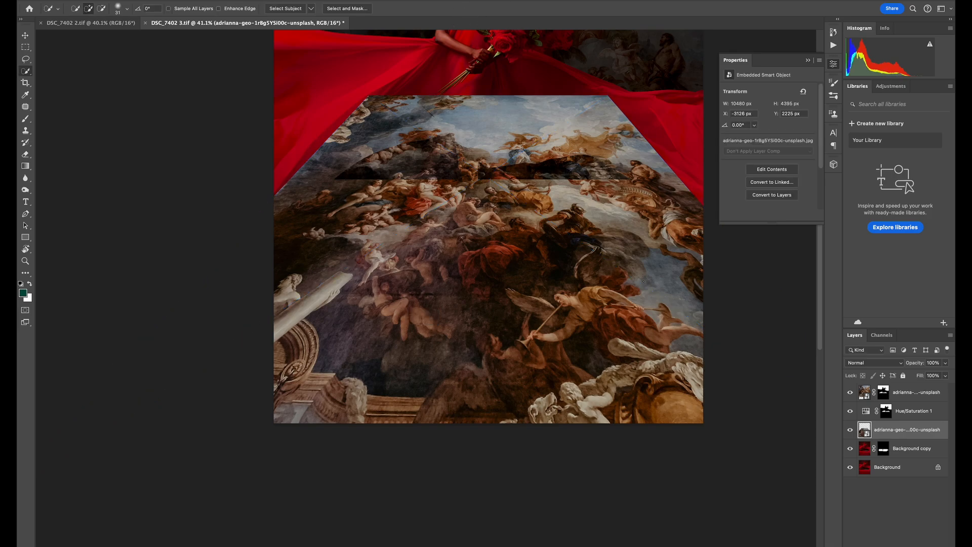
Step: Move the floor mask from Background copy onto the new painting layer
click(883, 450)
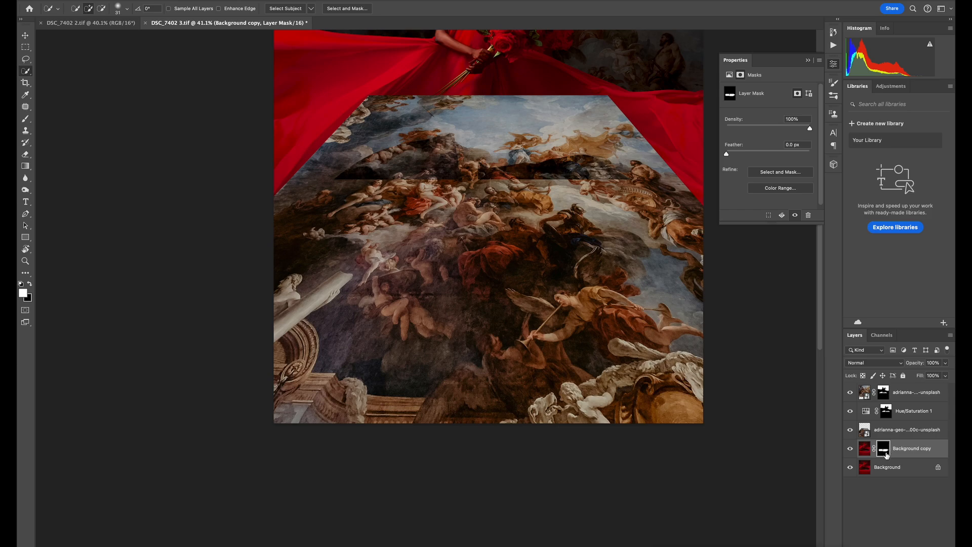
drag(884, 449, 895, 428)
scroll(661, 263, up, 5)
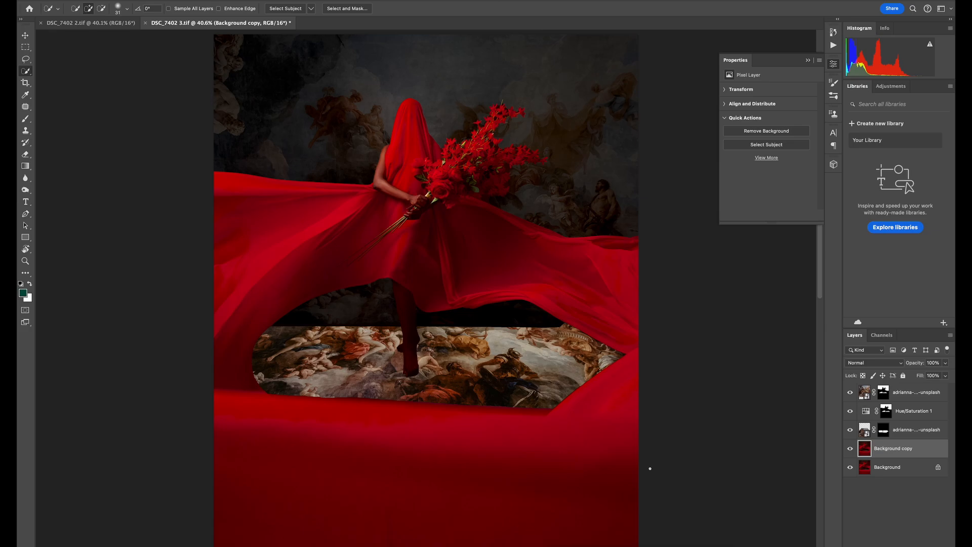
Step: Set the floor painting layer's blend mode to Overlay and its opacity to 71%
click(914, 430)
click(892, 363)
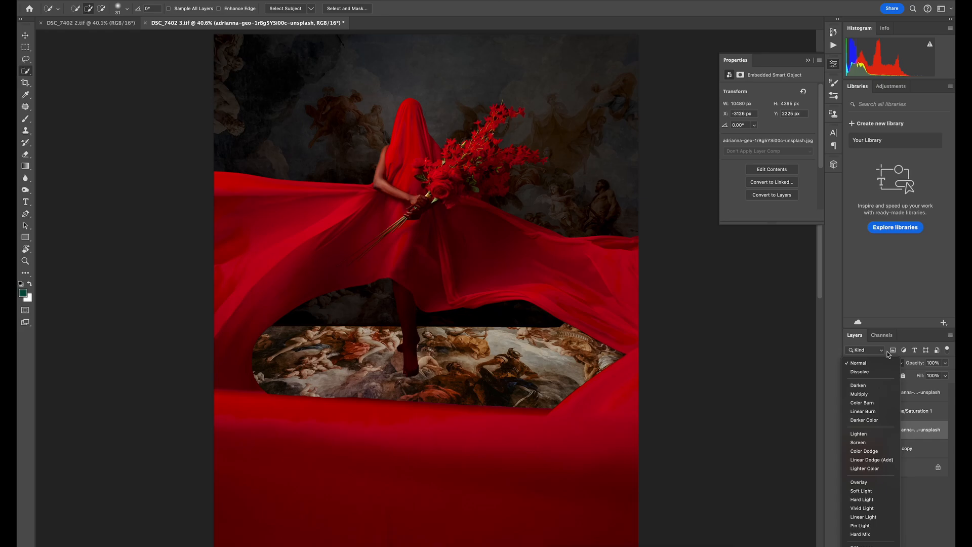
click(879, 482)
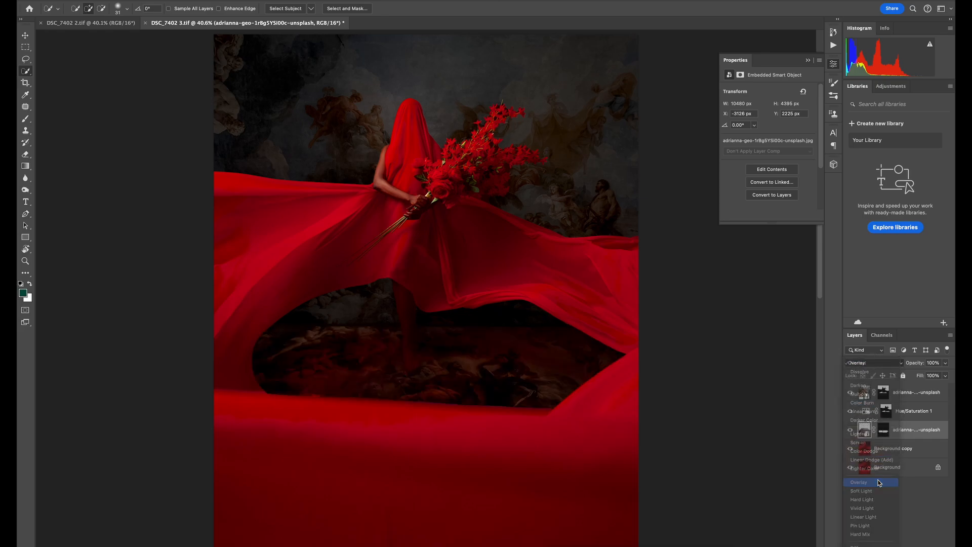
drag(915, 365, 905, 365)
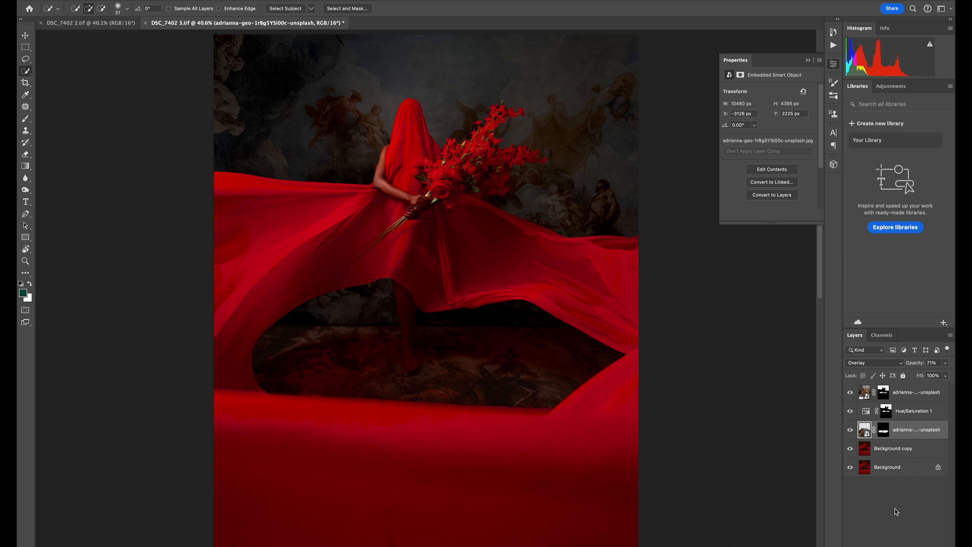
Step: Add a Hue/Saturation adjustment layer above the floor painting and clip it to that layer
click(898, 546)
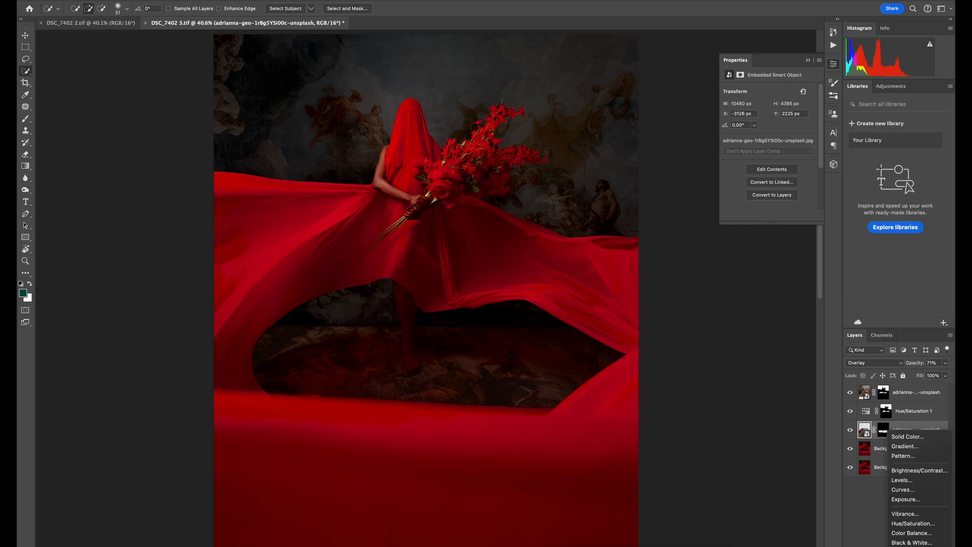
click(924, 524)
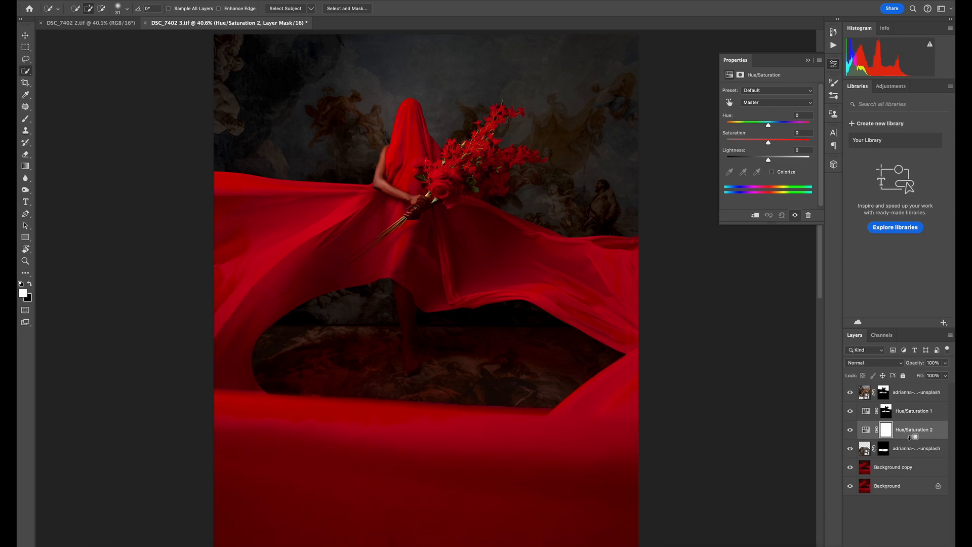
alt+click(911, 438)
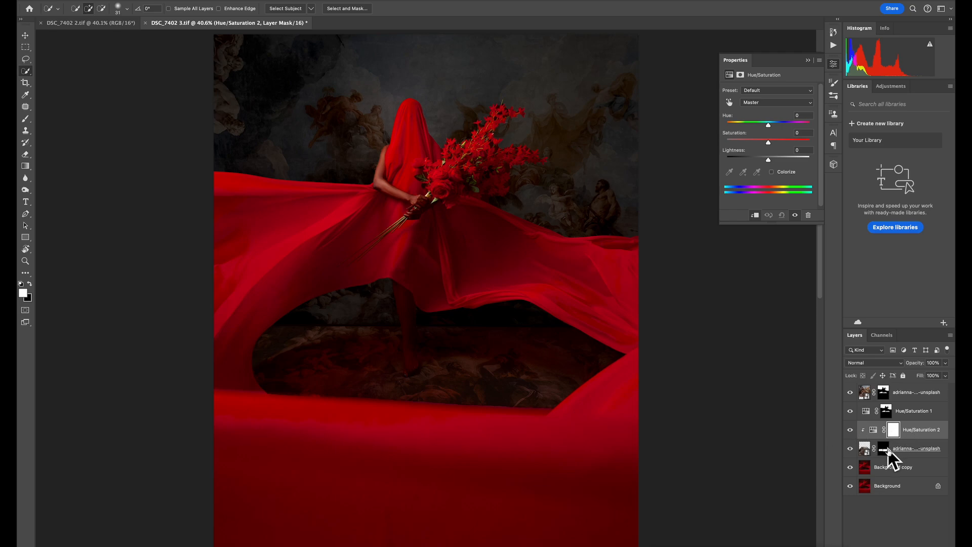
Step: Set the clipped floor adjustment to Hue +73, Saturation -56 and Lightness +9, and compare the composite with the original Background
drag(768, 142, 772, 163)
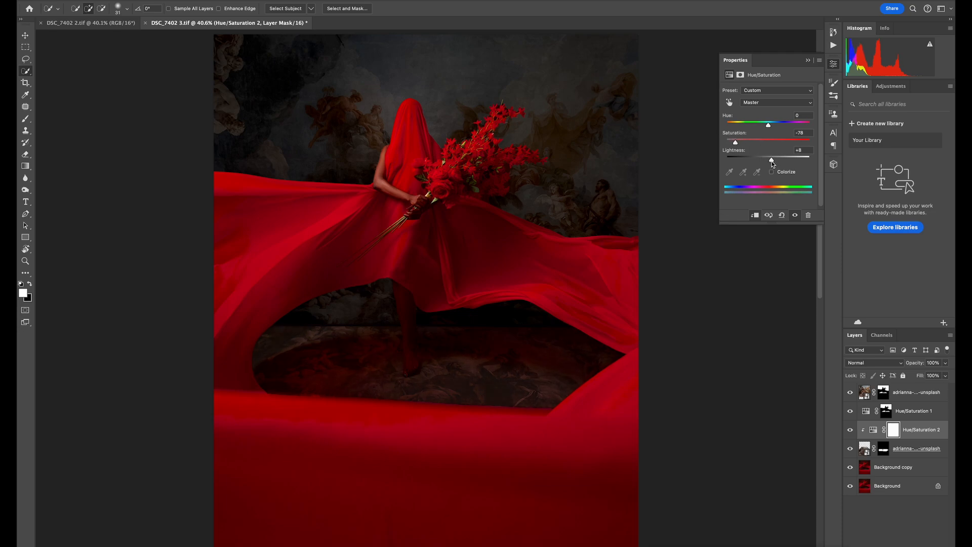
drag(770, 127, 791, 126)
drag(735, 144, 745, 147)
alt+click(851, 487)
alt+click(851, 488)
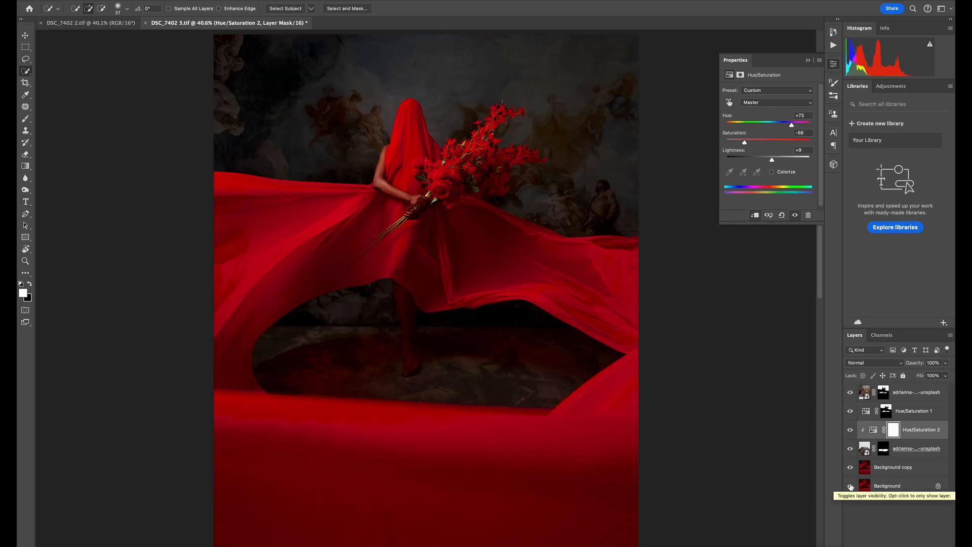
Step: Merge all visible layers into a single Background layer and save the file
key(shift+super+e)
key(super+s)
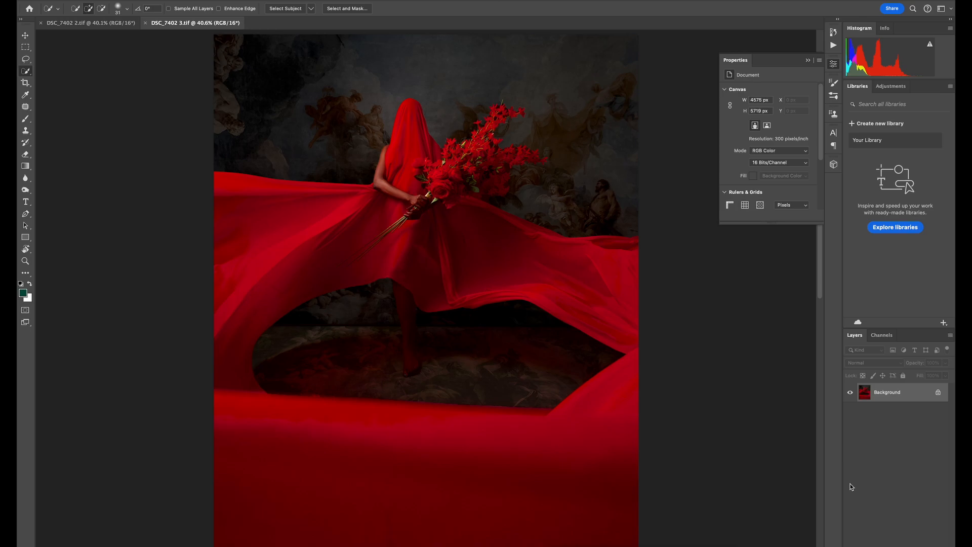
Step: Switch to Capture One and select DSC_7402 3.tif for editing
key(super+Tab)
key(super+Tab)
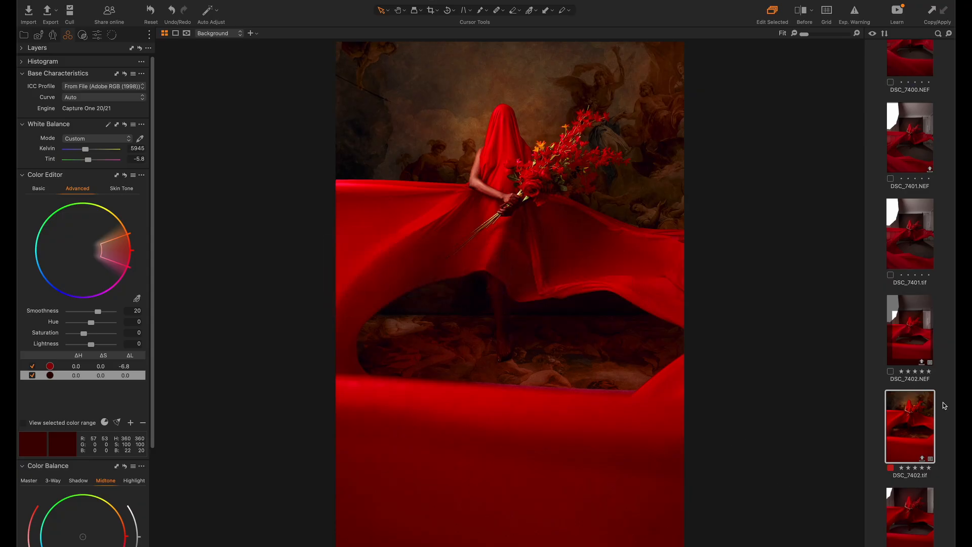
scroll(919, 436, down, 5)
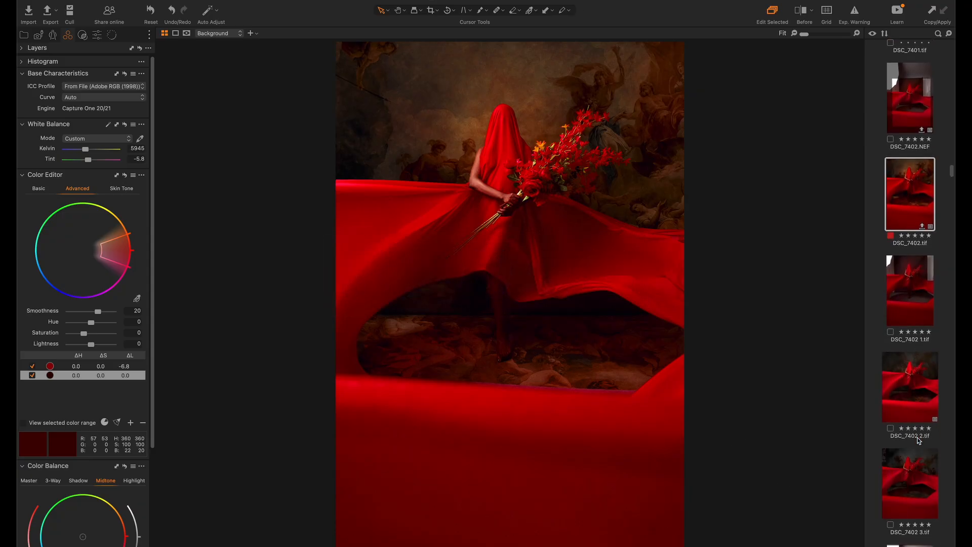
click(911, 475)
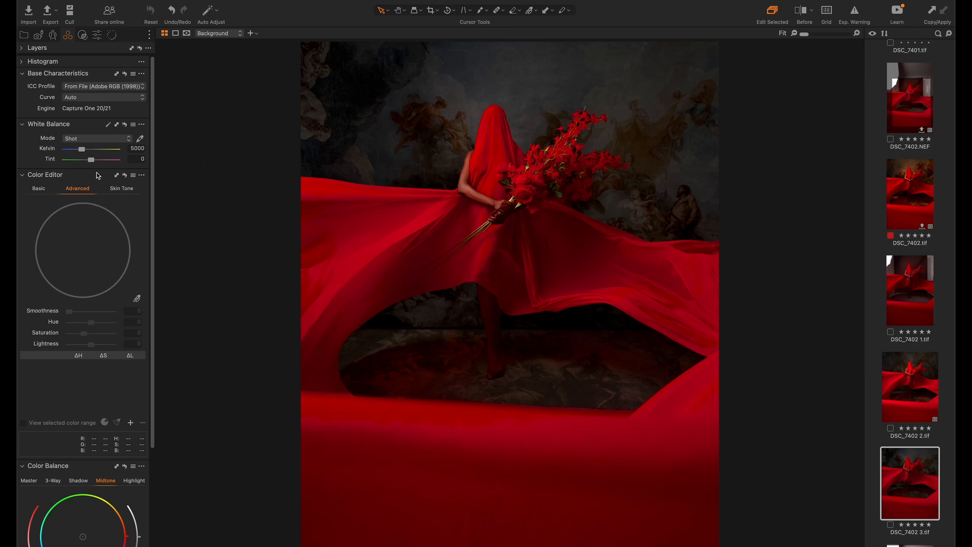
Step: Set the white balance to Kelvin 6223 and Tint -10.6, and compare the image before and after
mouse_move(83, 151)
mouse_down()
mouse_move(88, 162)
mouse_move(88, 150)
mouse_up()
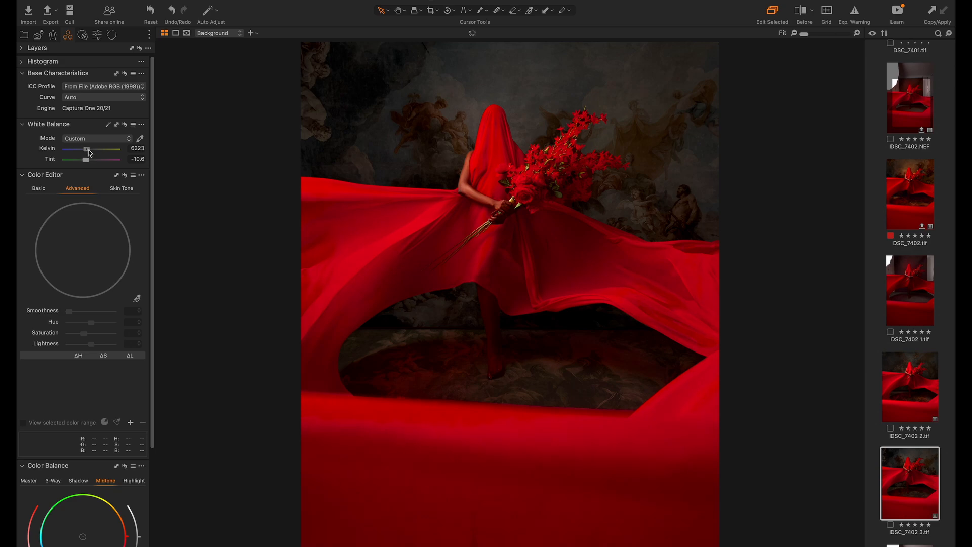
key(y)
key(y)
Step: Apply the built-in Film Grain preset Intense to the portrait
click(83, 35)
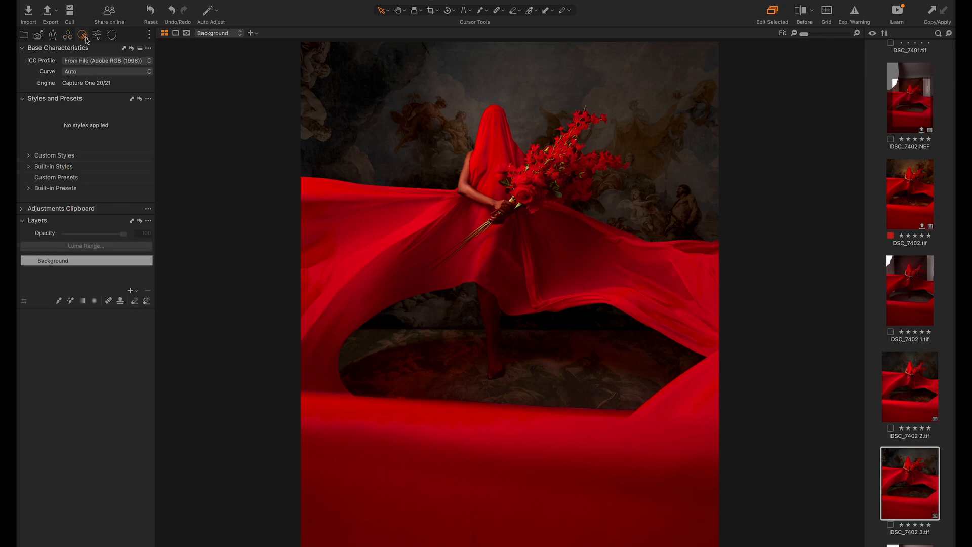
click(70, 35)
click(83, 35)
click(29, 188)
click(36, 250)
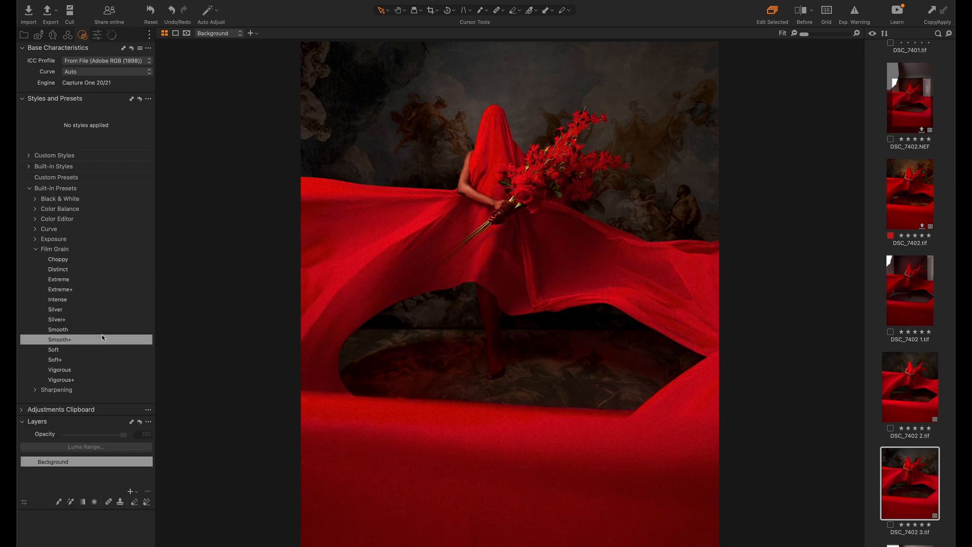
click(97, 300)
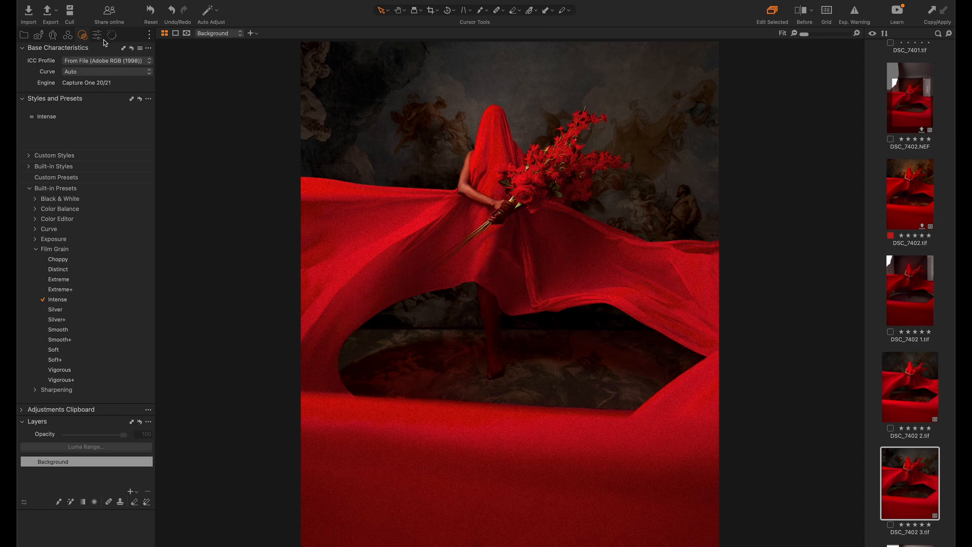
Step: Apply the custom Film style to the portrait as a new layer
click(67, 35)
click(82, 37)
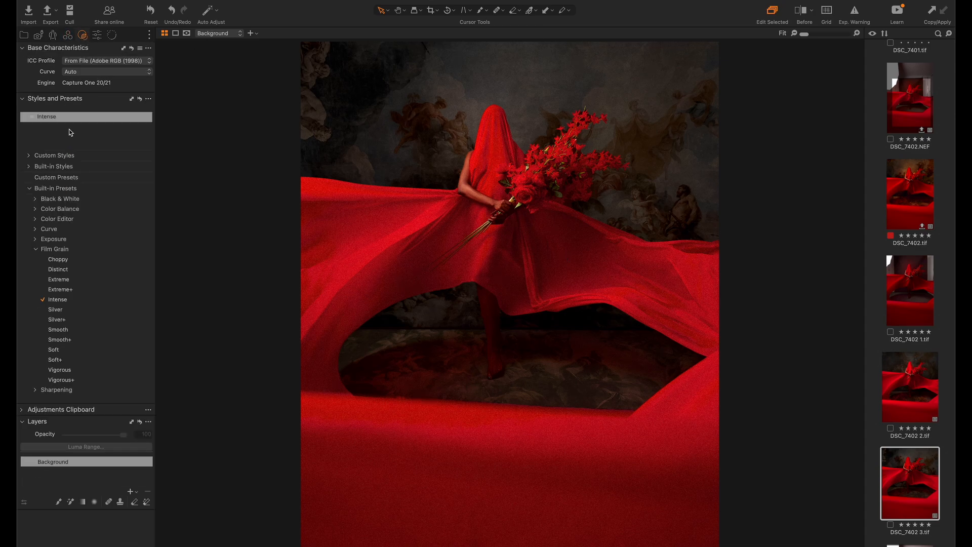
click(29, 168)
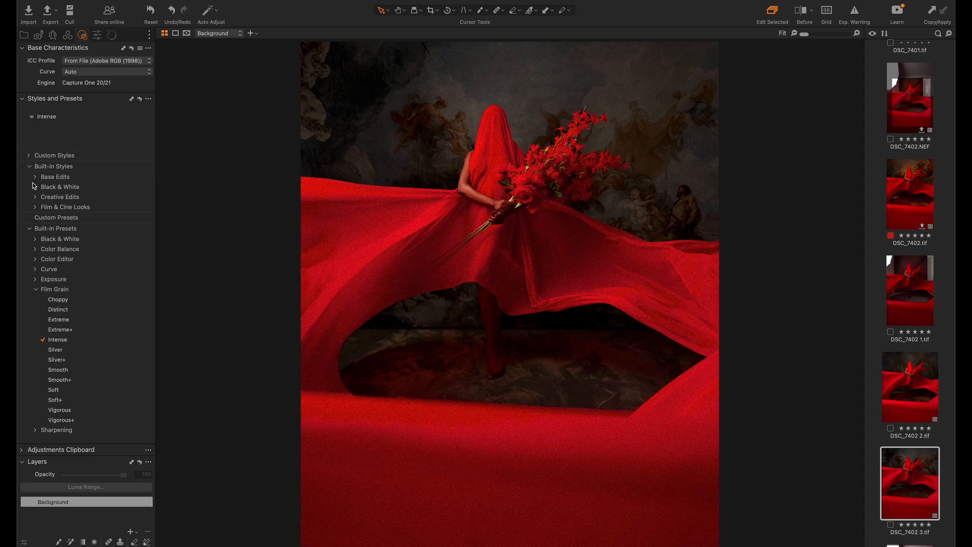
click(34, 157)
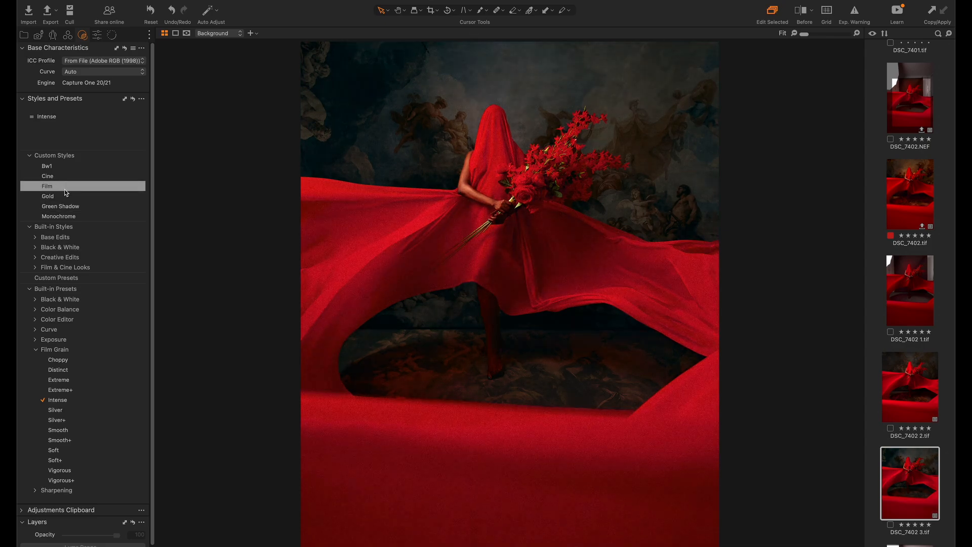
right_click(65, 187)
click(94, 211)
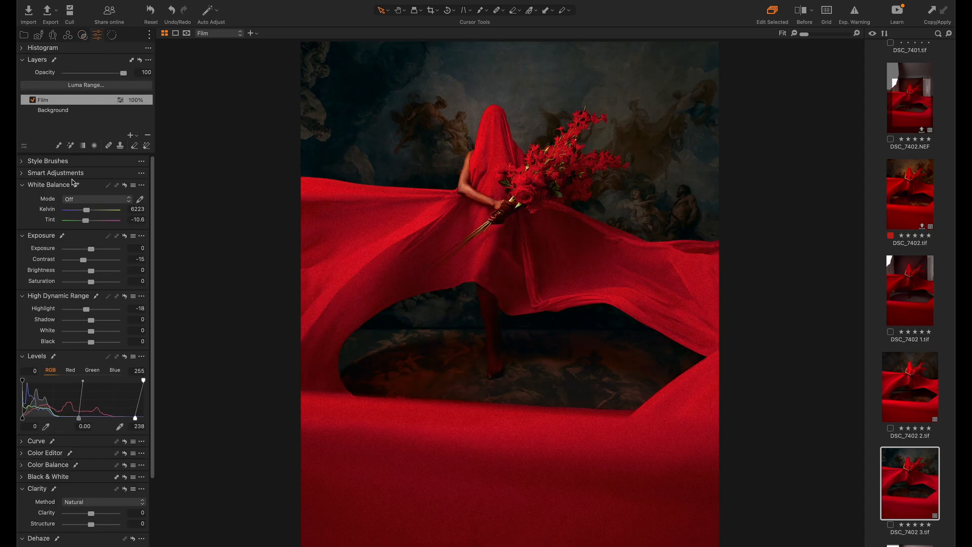
Step: On the Film layer, set the Levels shadow output to 12 and shadow input to 5, raise Saturation to 55, and compare before and after
drag(22, 380, 29, 380)
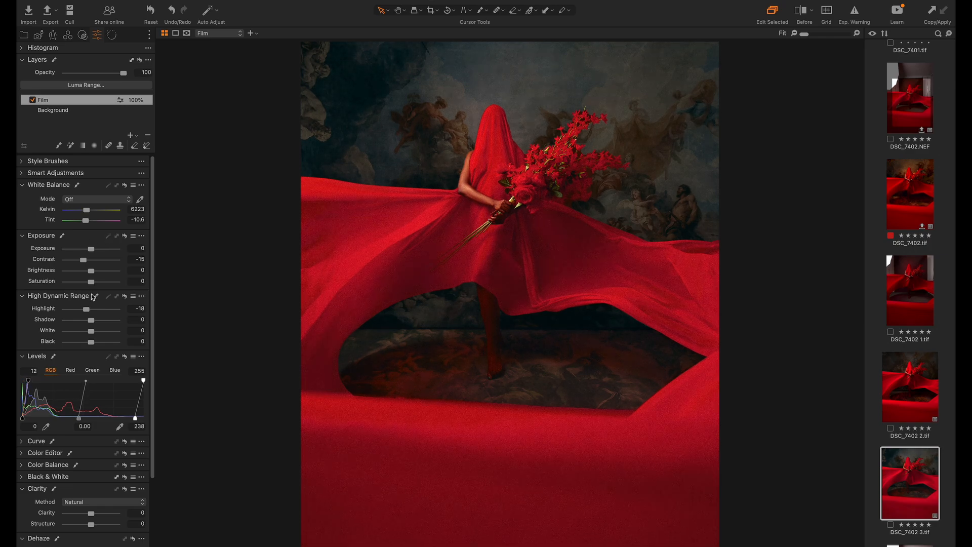
mouse_move(91, 280)
mouse_down()
mouse_move(112, 288)
mouse_move(104, 292)
mouse_up()
key(y)
key(y)
drag(23, 419, 26, 421)
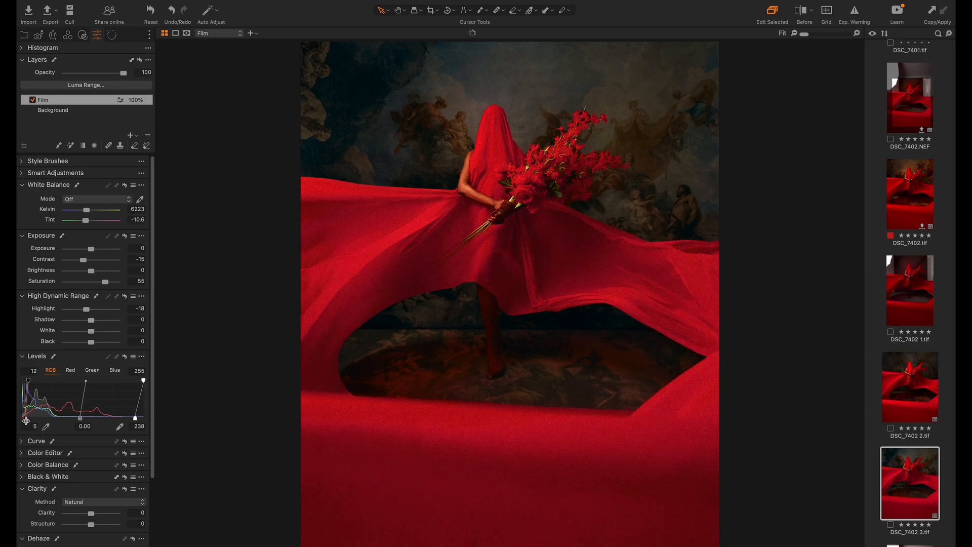